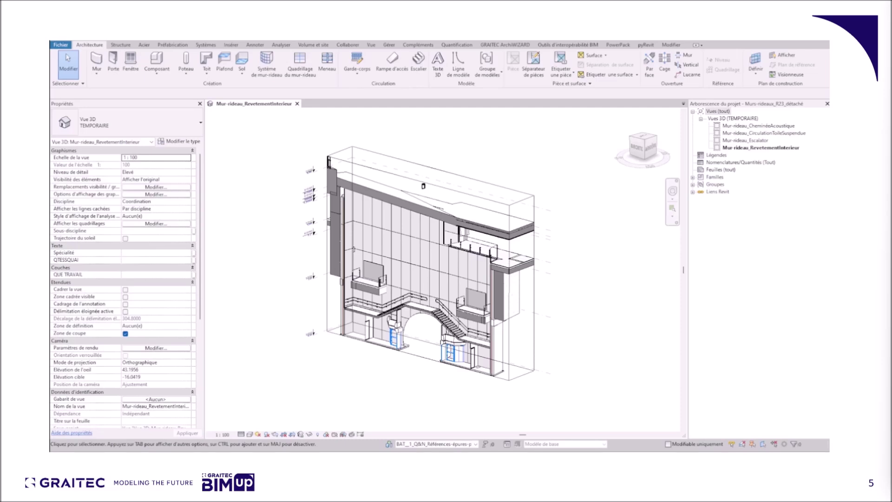
Inspect the properties of the large interior cladding curtain wall behind the stairs.
click(416, 320)
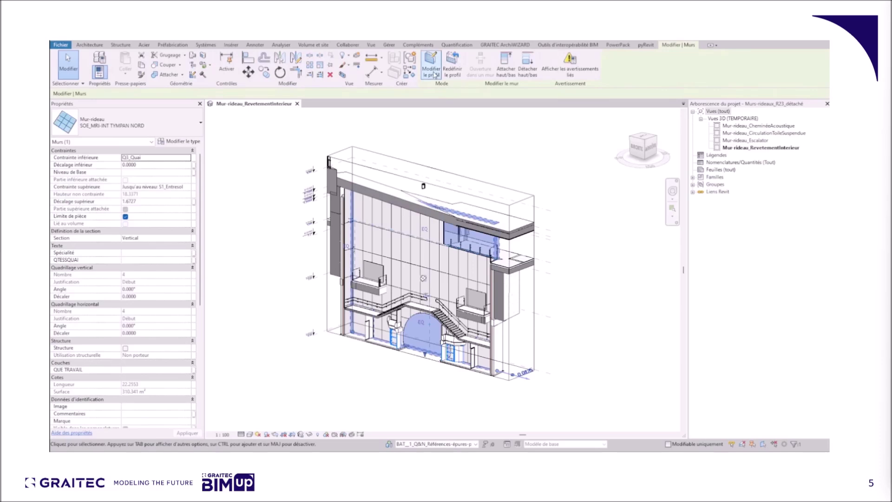
click(563, 177)
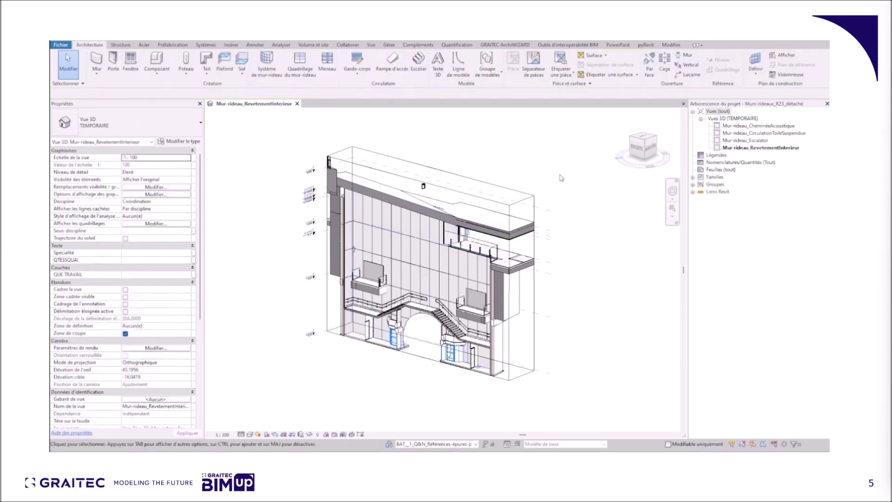
Open the Mur-rideau_Escalator 3D view and examine the triangular enamelled panel and the angled perforated panel above it.
click(733, 140)
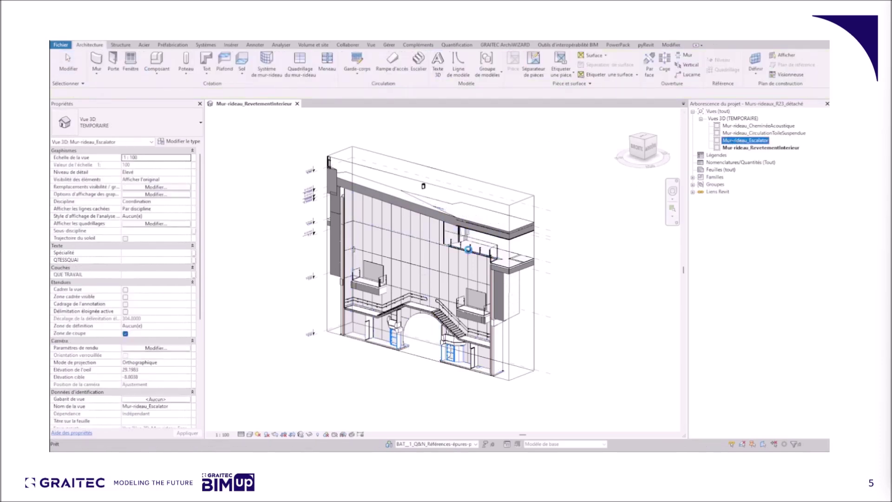
shift+middle_drag(419, 358, 399, 314)
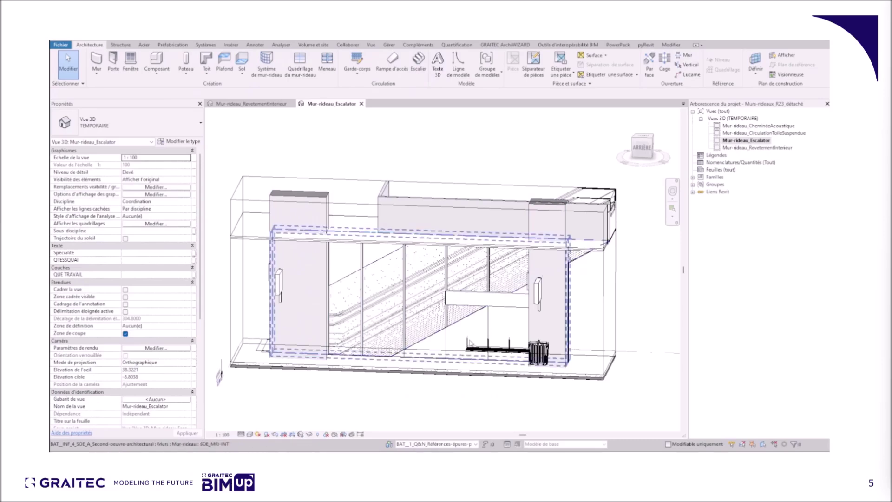
scroll(421, 323, up, 3)
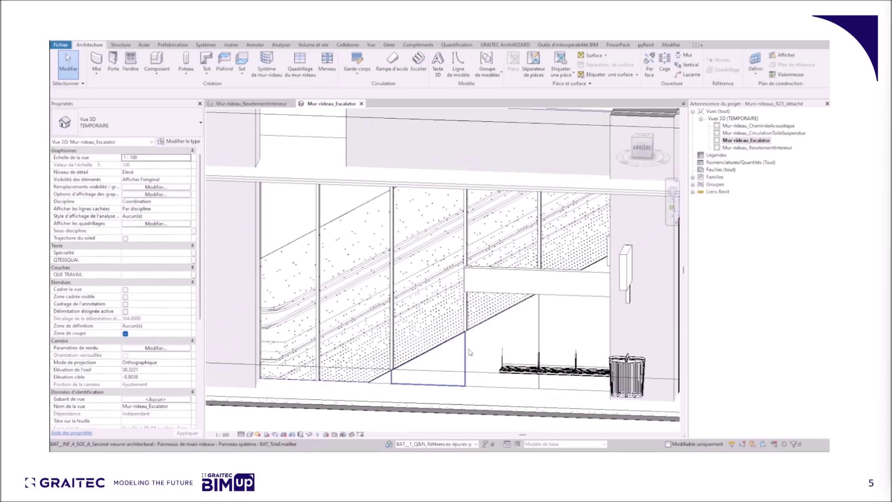
click(470, 352)
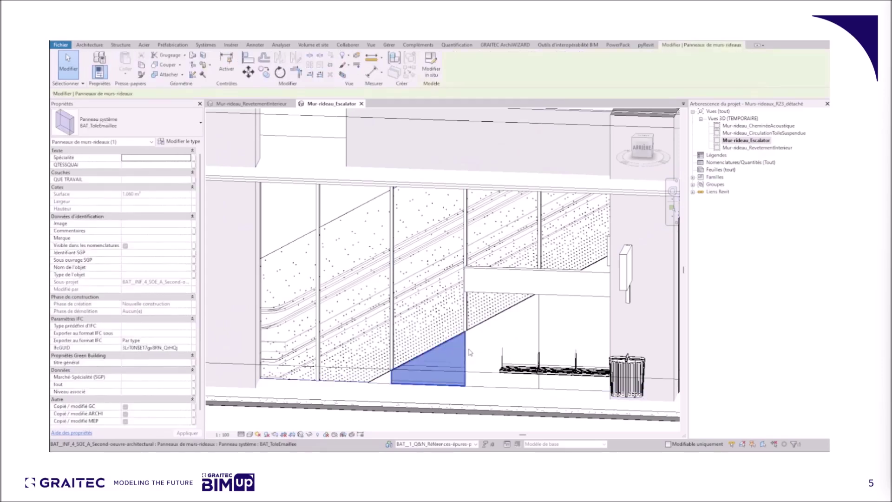
click(464, 318)
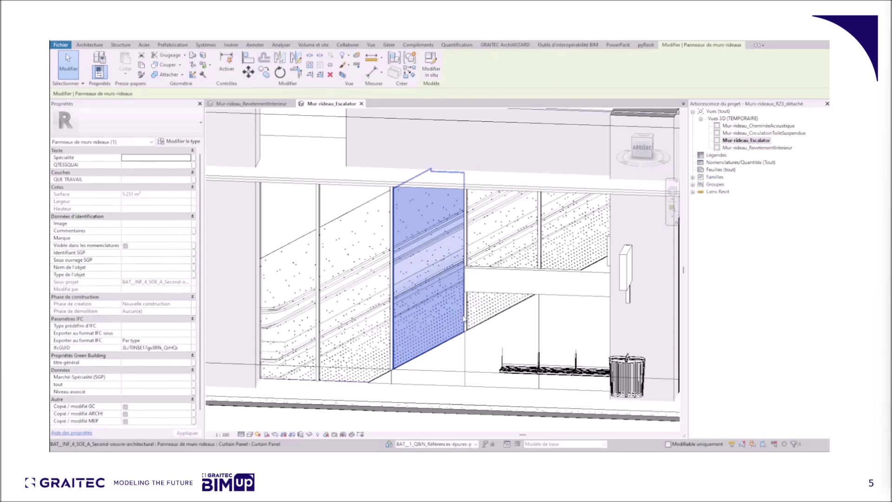
key(Escape)
scroll(464, 319, up, 2)
shift+middle_drag(457, 332, 548, 324)
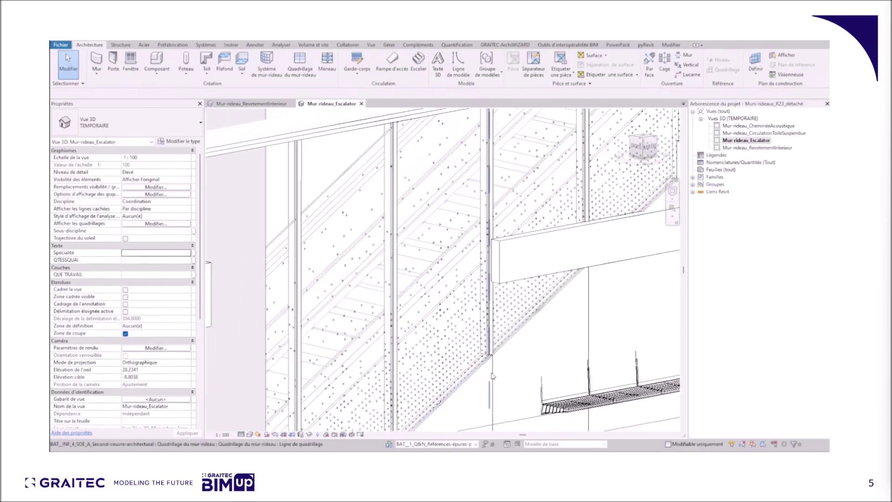
scroll(566, 353, down, 5)
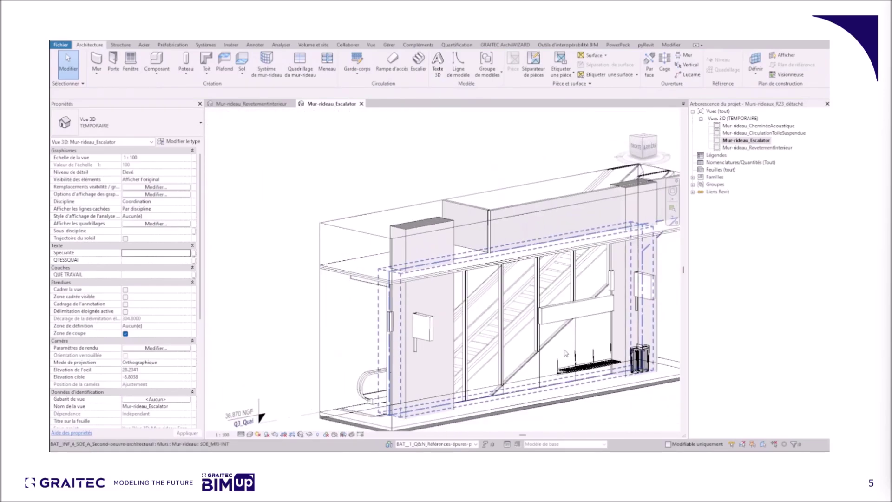
shift+middle_drag(566, 353, 523, 363)
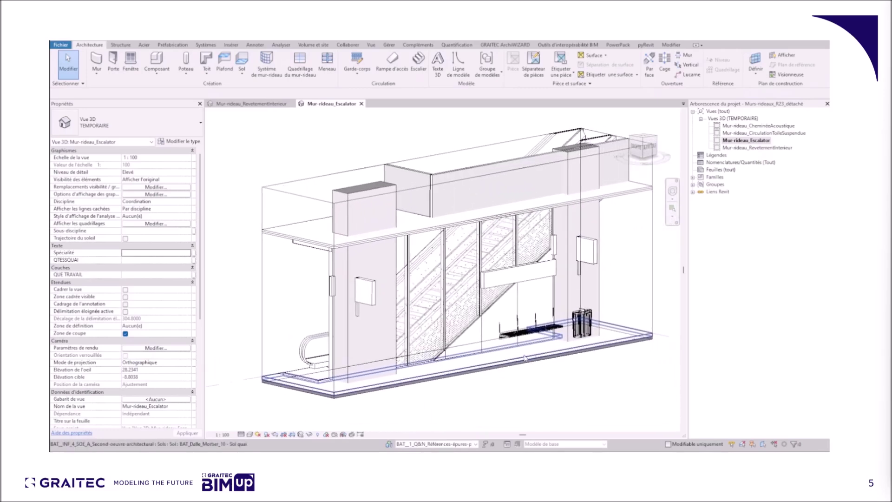
Open the Mur-rideau_CirculationToileSuspendue 3D view and examine the suspended canvas ceiling above the walkway from several angles.
double_click(736, 134)
scroll(438, 253, up, 4)
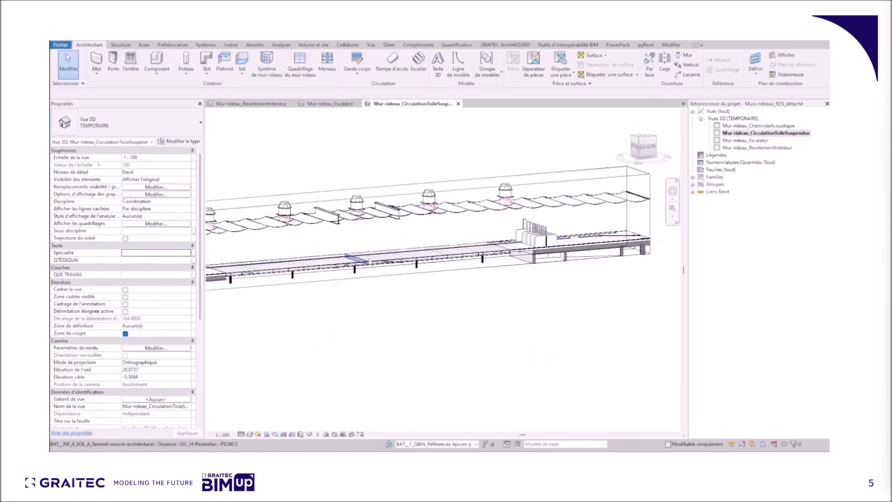
mouse_move(311, 275)
middle_down()
mouse_move(388, 275)
mouse_move(388, 283)
mouse_move(306, 267)
middle_up()
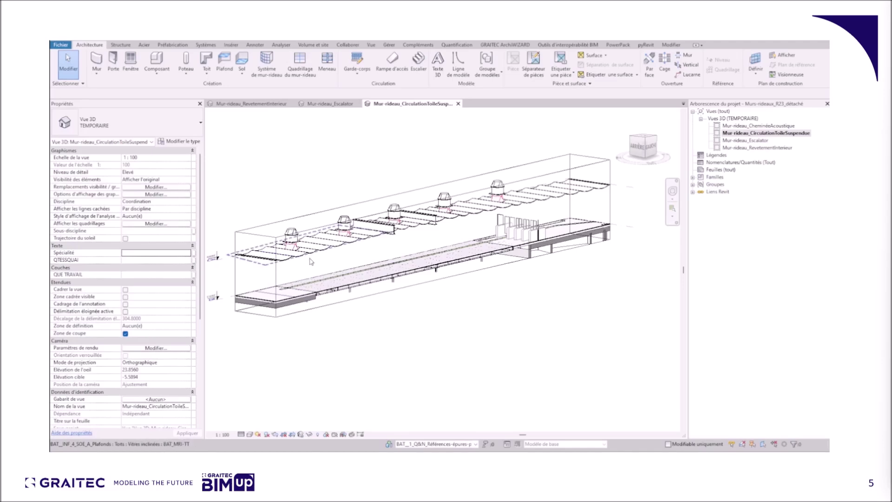
shift+middle_drag(312, 261, 369, 202)
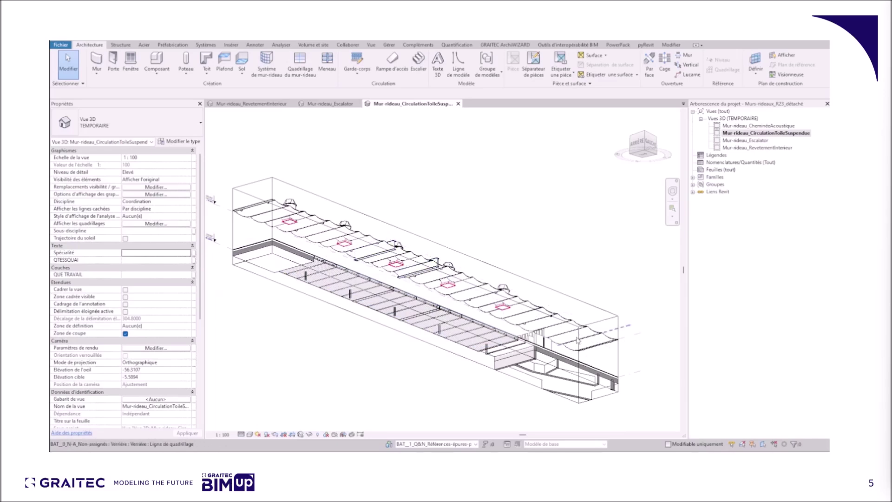
shift+middle_drag(527, 212, 542, 302)
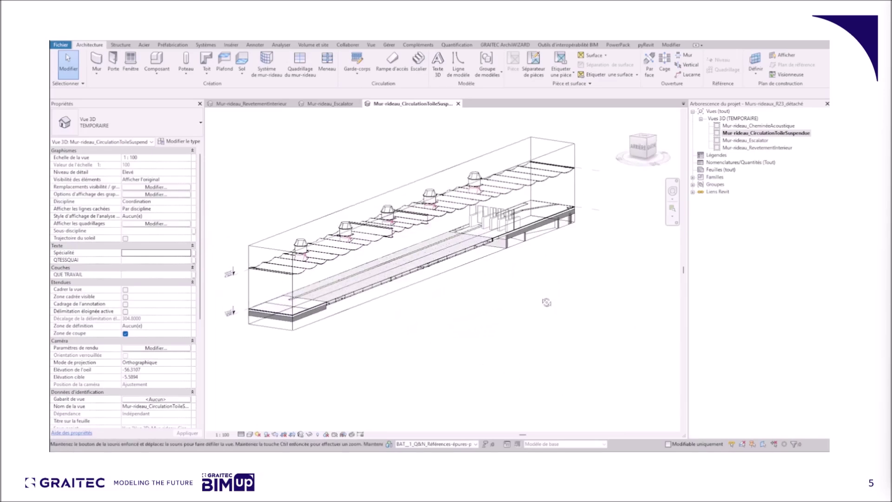
shift+middle_drag(421, 316, 359, 319)
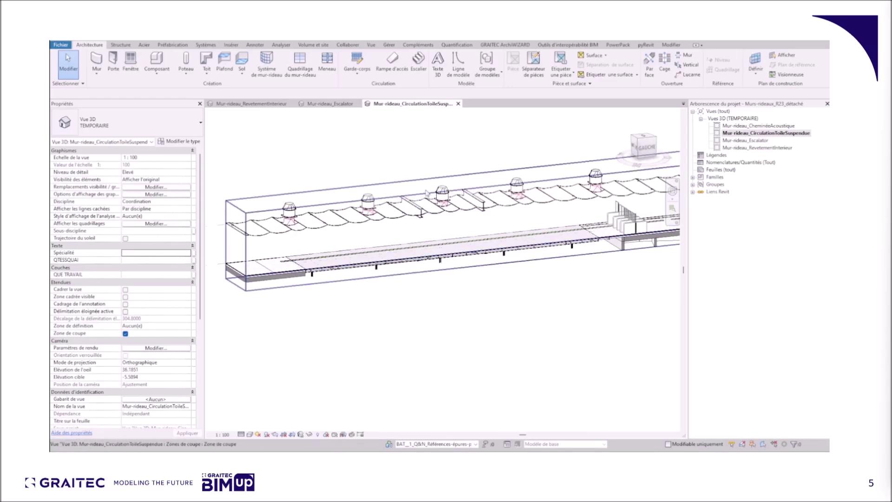
shift+middle_drag(430, 196, 388, 288)
scroll(389, 287, up, 4)
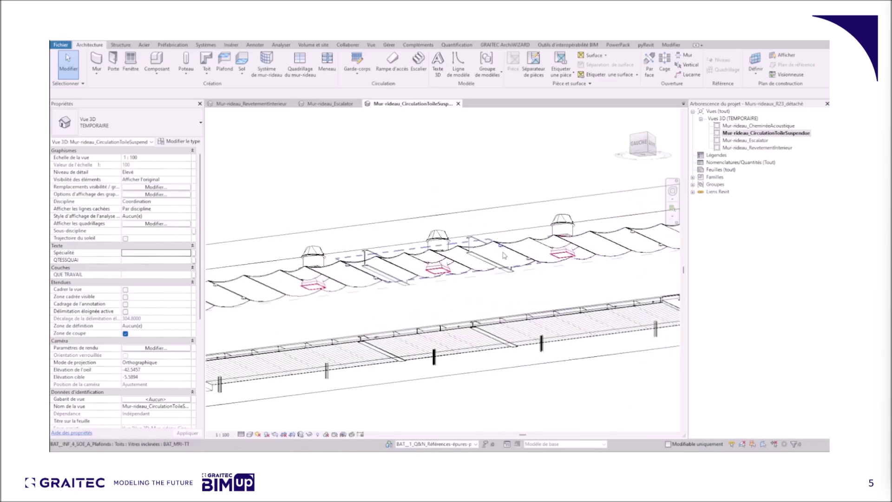
shift+middle_drag(594, 290, 632, 301)
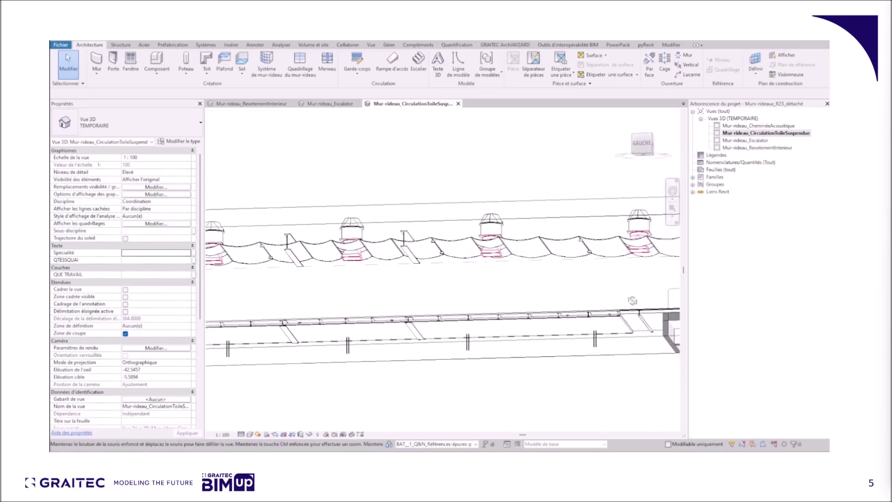
Inspect the properties of one suspended canvas panel and of the sloped glazing roof that hosts it.
click(568, 241)
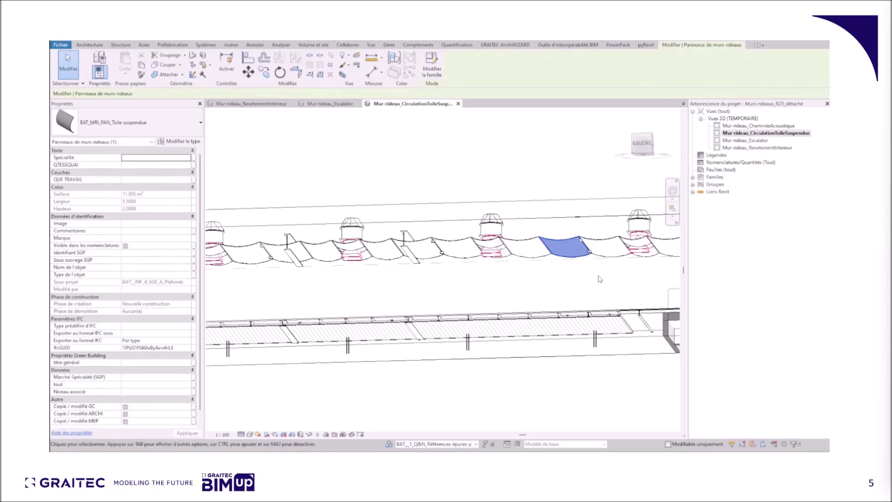
shift+middle_drag(567, 281, 648, 341)
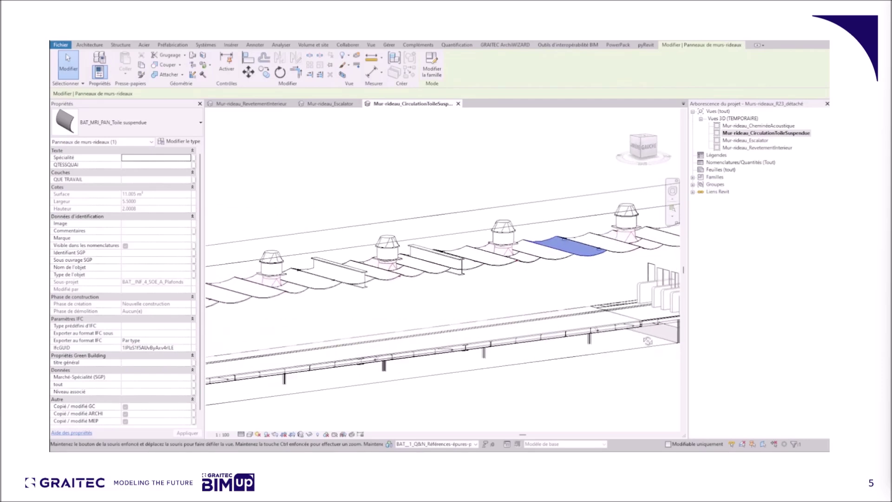
click(569, 263)
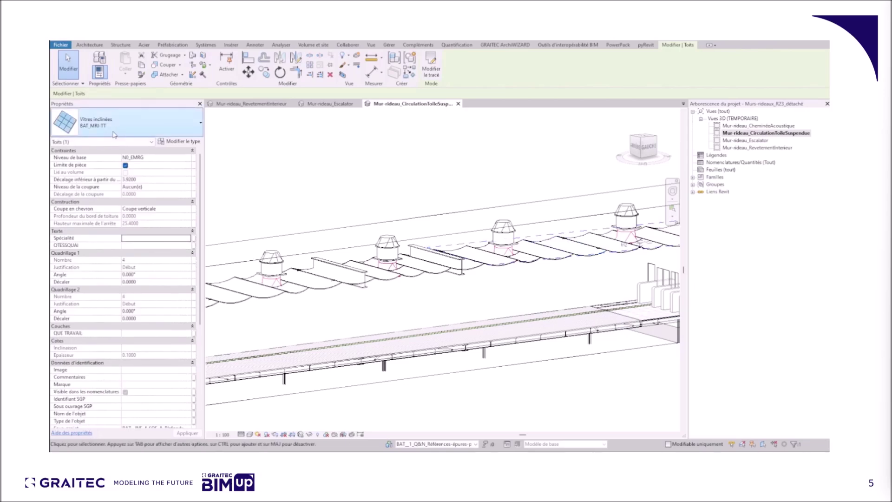
click(383, 188)
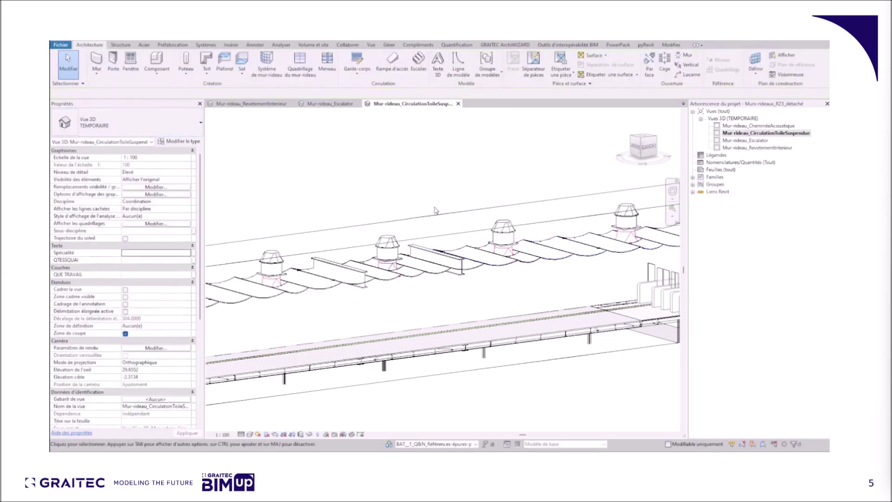
Pick out the single canvas panel next to the roof vent within the sloped glazing and inspect its properties.
key(Tab)
click(559, 263)
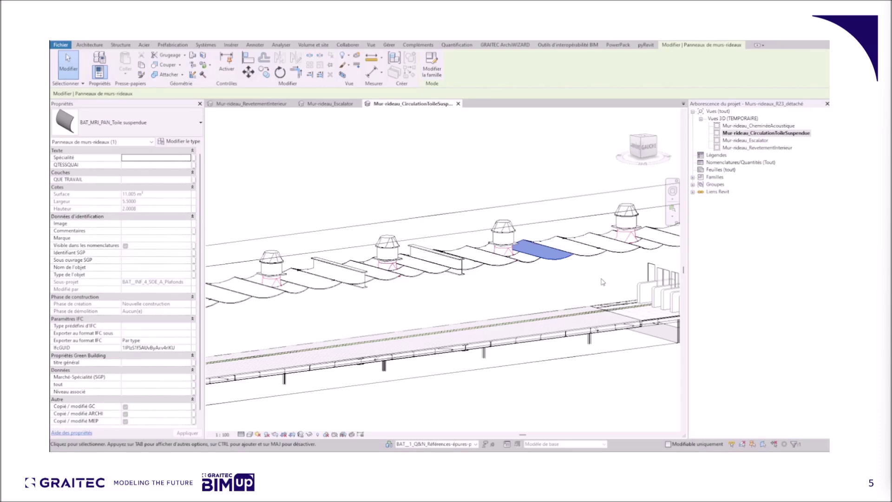
scroll(626, 283, down, 5)
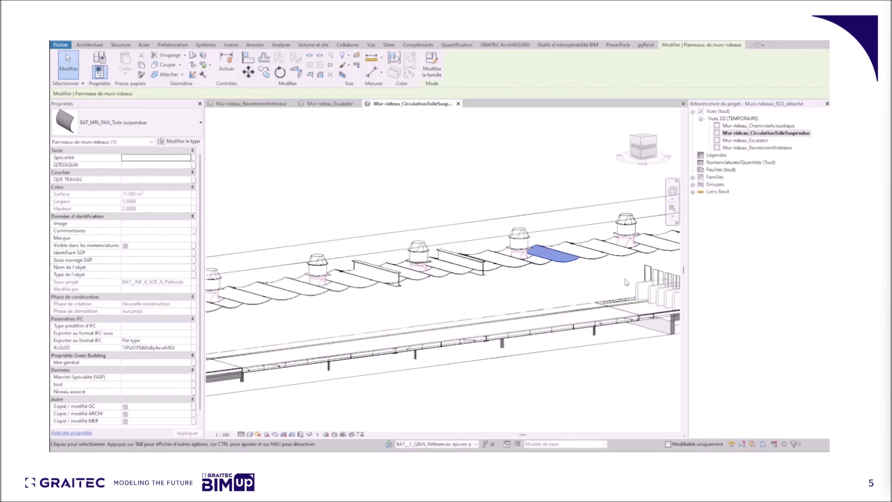
Open the Mur-rideau_CheminéeAcoustique 3D view and examine the tower from its stair side.
double_click(756, 130)
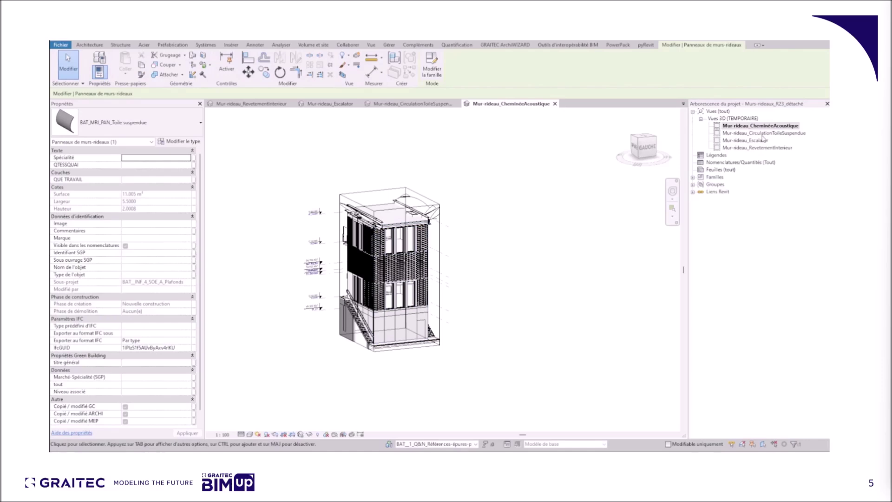
scroll(403, 297, up, 4)
shift+middle_drag(371, 305, 450, 317)
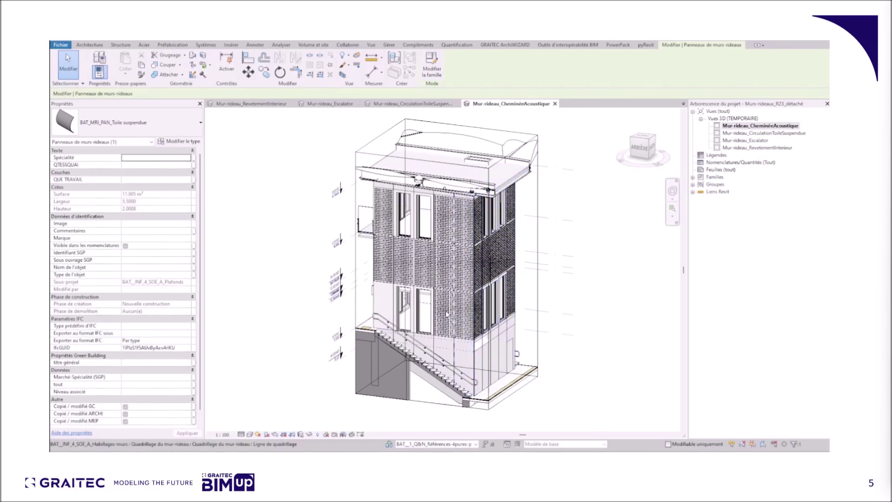
Inspect the properties of the perforated panel beside the tall openings and of the cut-out panel framing the adjacent opening.
scroll(447, 314, up, 5)
scroll(433, 321, up, 2)
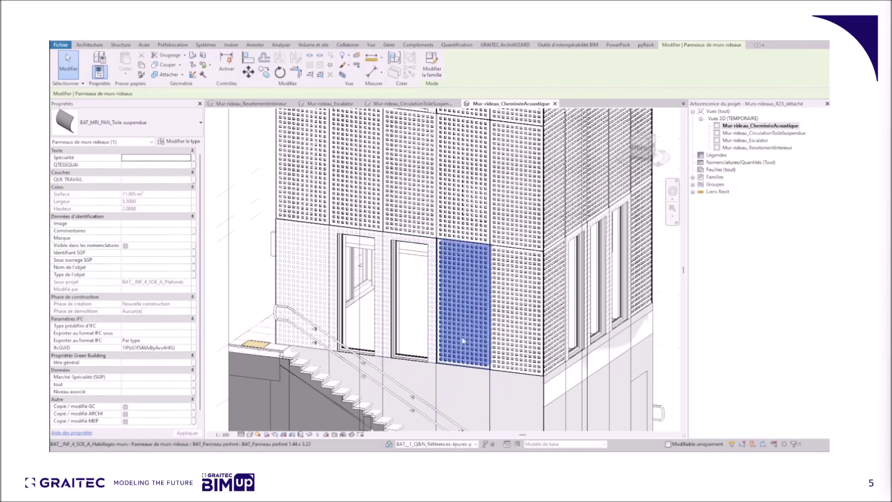
scroll(447, 368, up, 3)
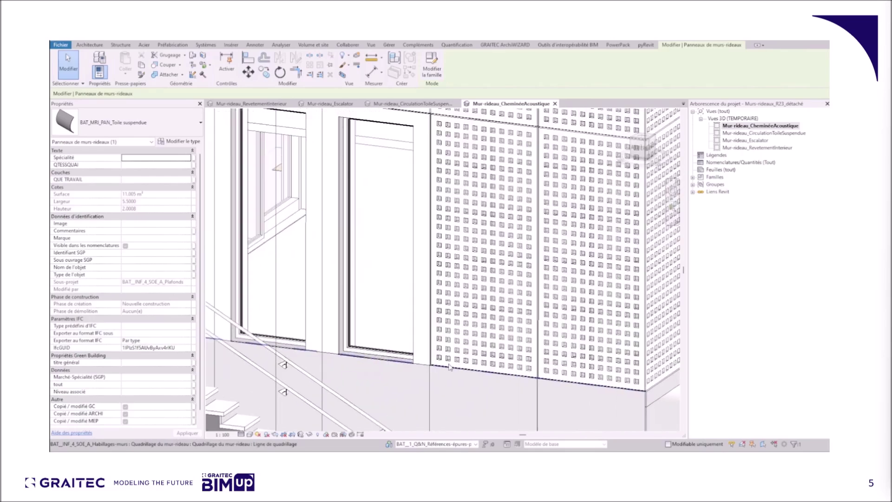
click(450, 368)
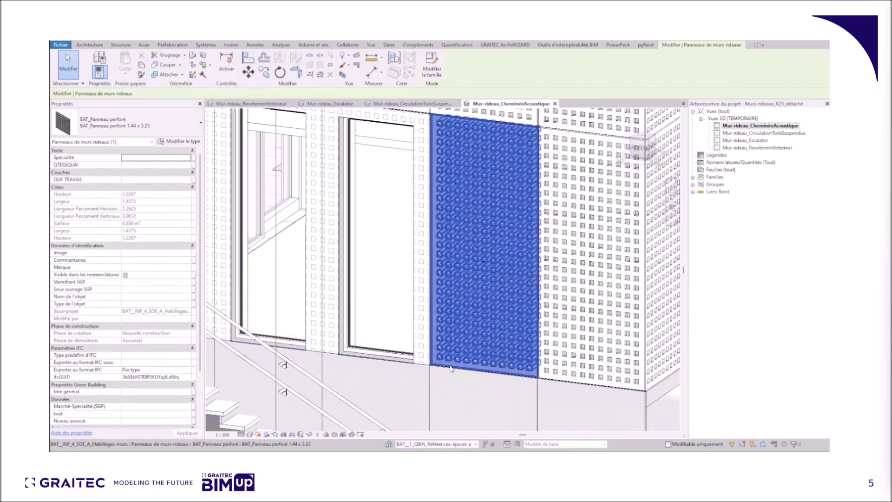
click(420, 367)
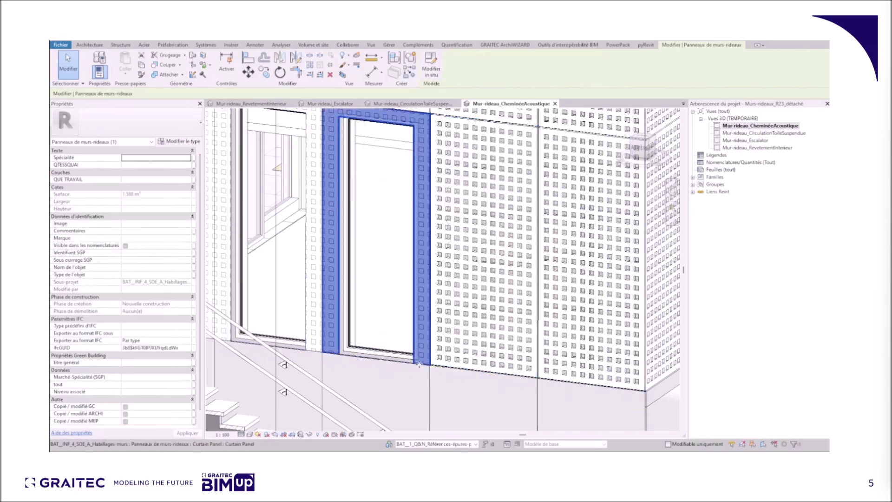
key(Escape)
Examine the whole perforated cladding of the acoustic tower and the joints between panels on its opposite facade.
scroll(419, 365, down, 5)
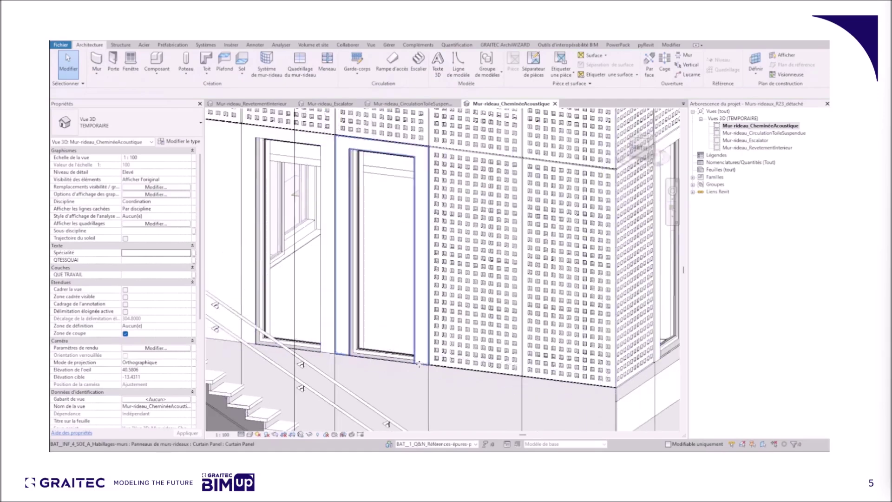
scroll(420, 366, down, 6)
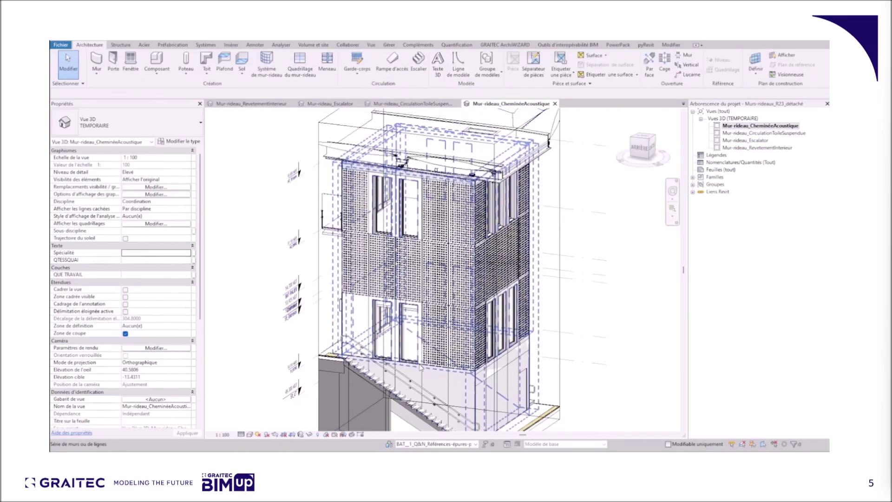
shift+middle_drag(618, 365, 241, 361)
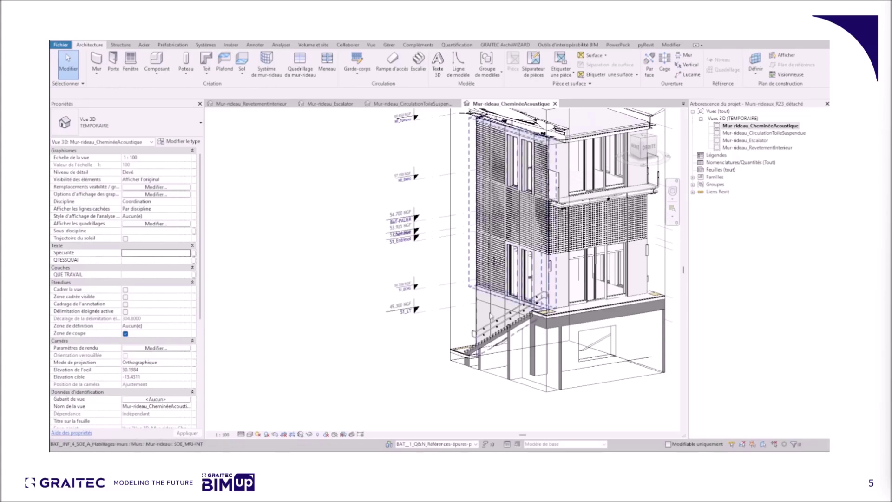
scroll(491, 185, up, 10)
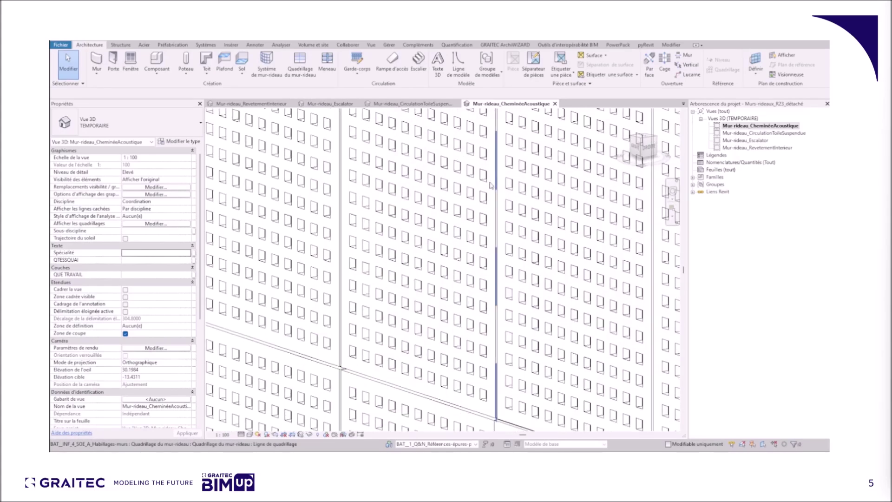
scroll(490, 185, up, 3)
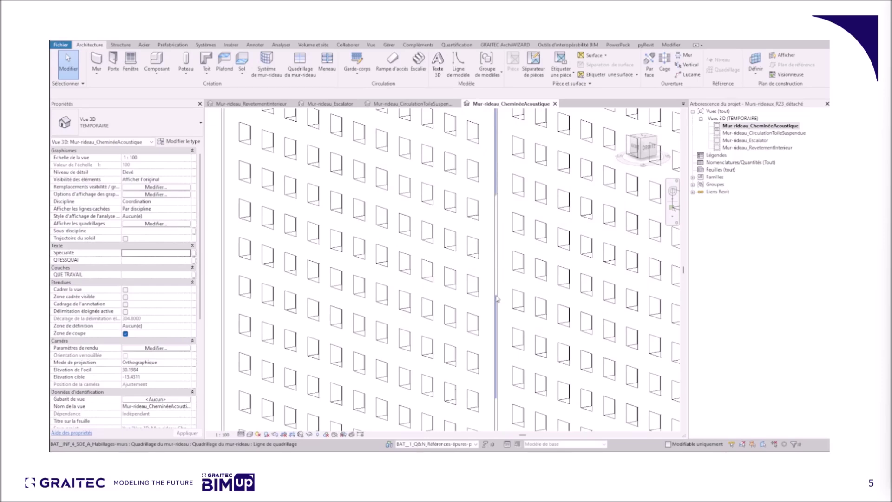
key(Right)
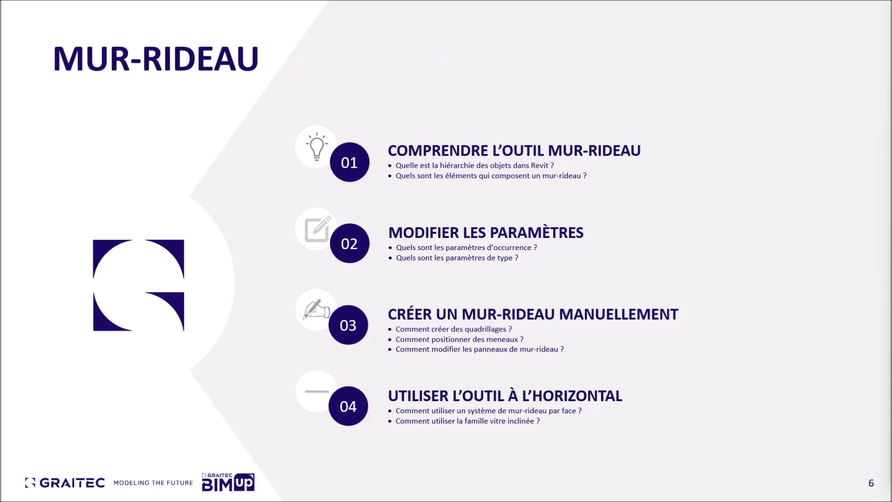
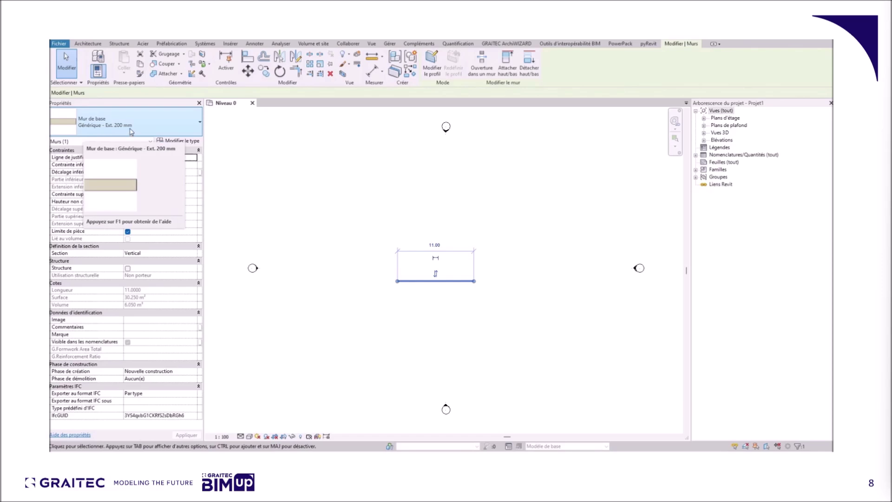
Change the selected Générique - Ext. 200 mm wall to the curtain wall type 1m x 1m - Meneaux.
click(131, 131)
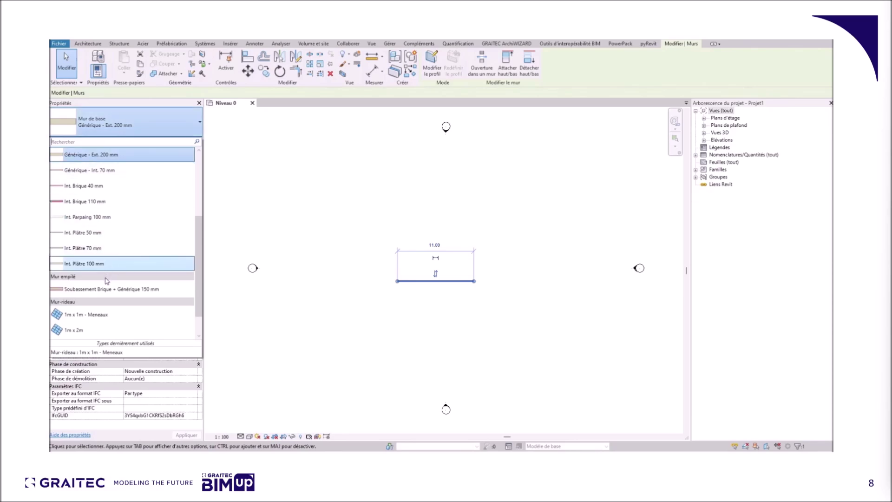
scroll(102, 284, down, 1)
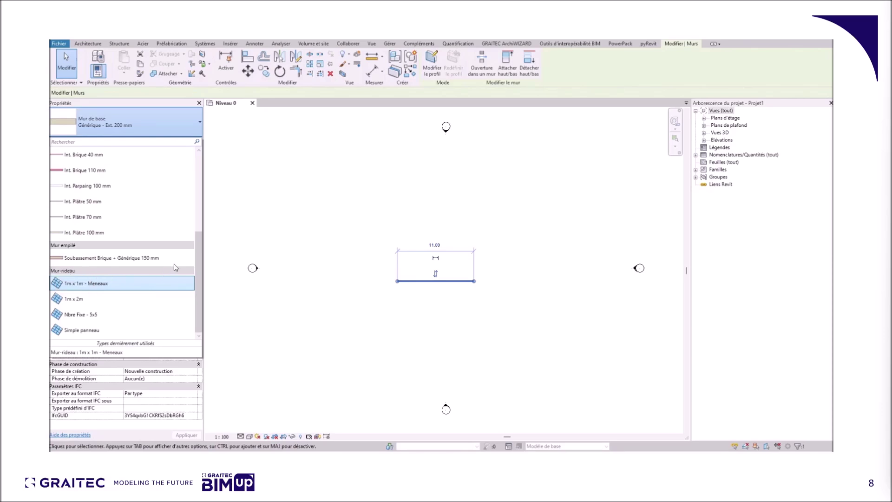
click(163, 124)
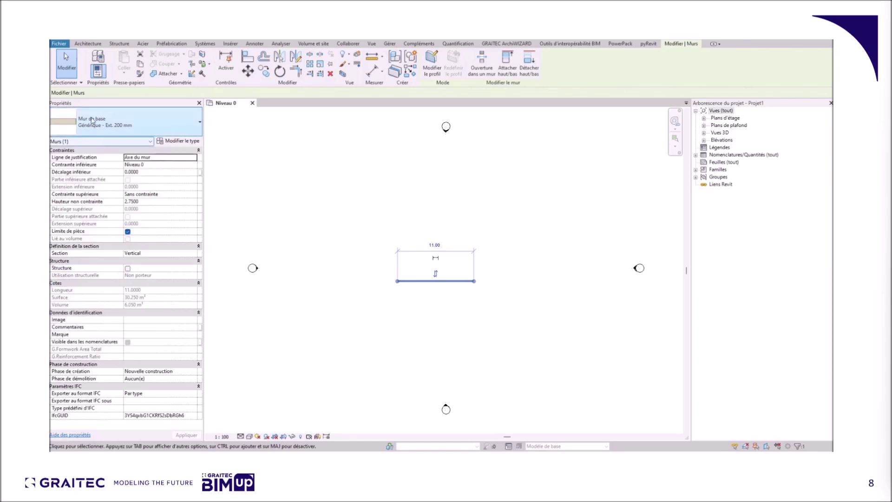
click(102, 125)
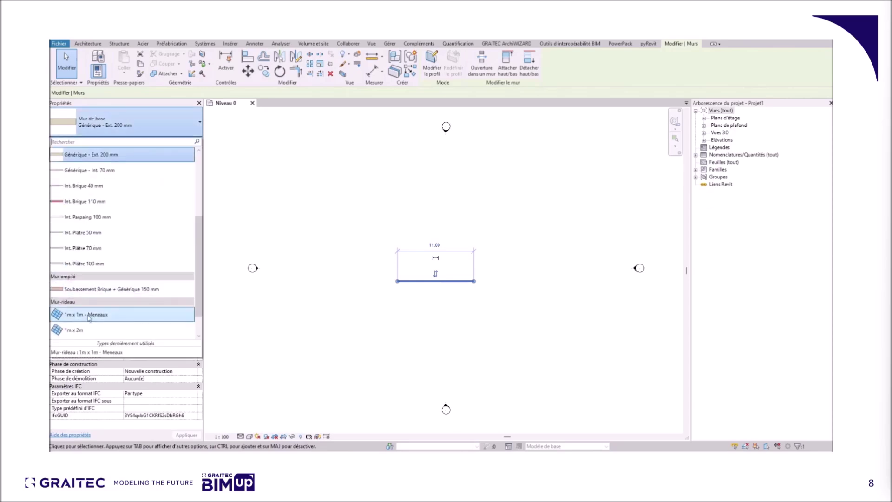
scroll(90, 318, down, 1)
click(89, 284)
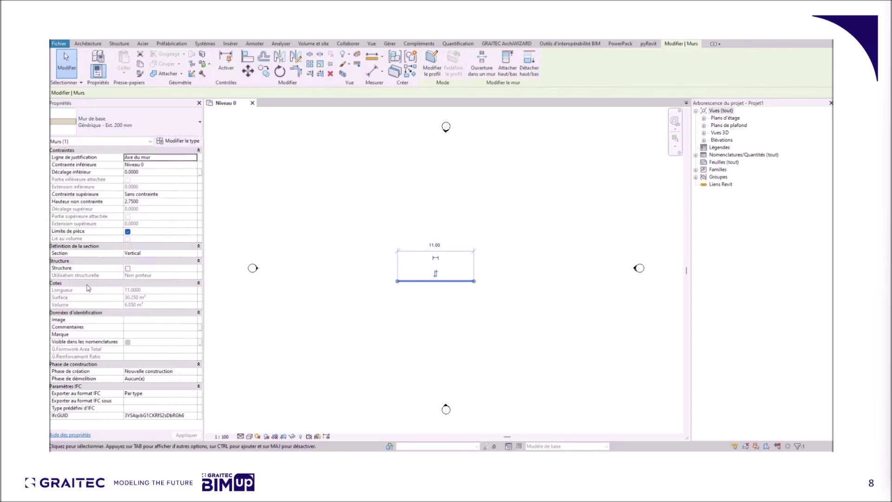
click(99, 128)
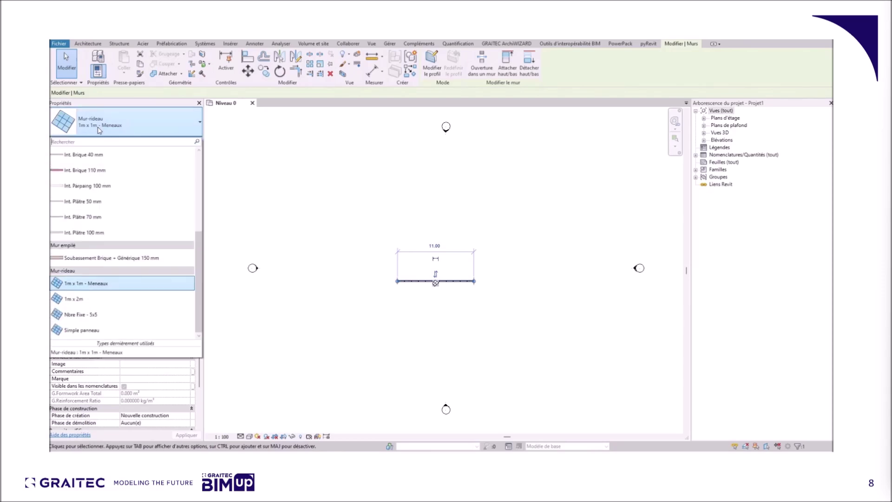
click(127, 291)
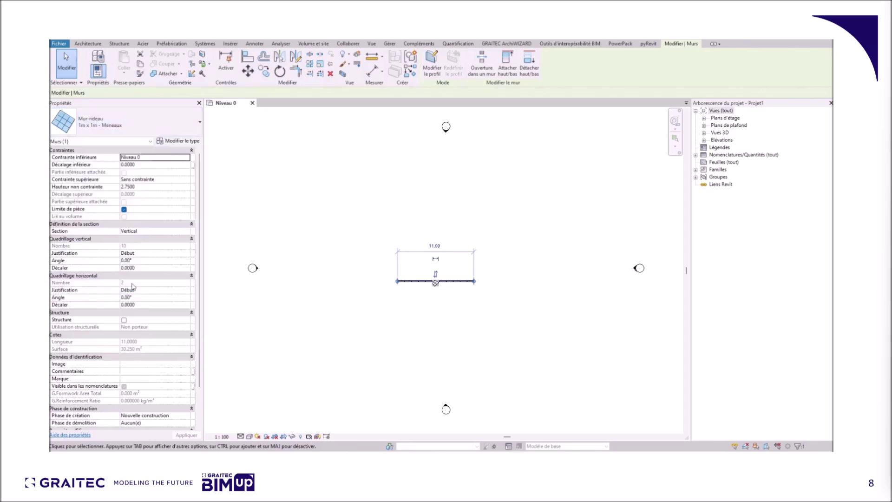
Open the 3D view and switch the curtain wall to type 1m x 2m, deleting the mullions no longer driven by the type.
click(221, 37)
scroll(438, 286, up, 4)
click(433, 307)
click(142, 122)
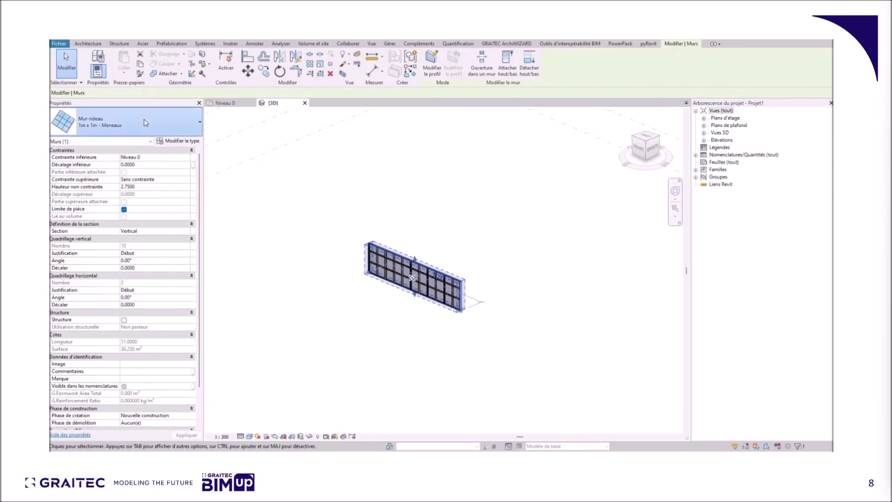
click(86, 300)
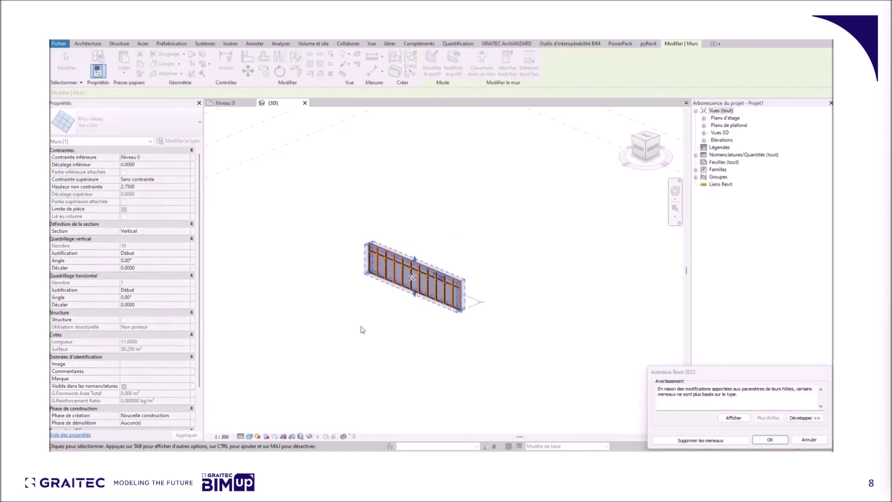
click(679, 439)
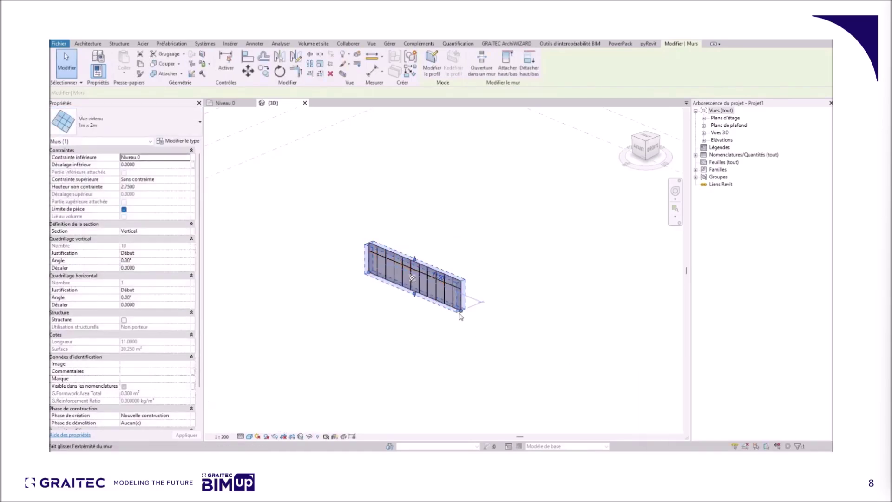
Apply the Nbre Fixe - 5x5 type to the curtain wall, followed by Simple panneau with its grid lines deleted.
click(118, 127)
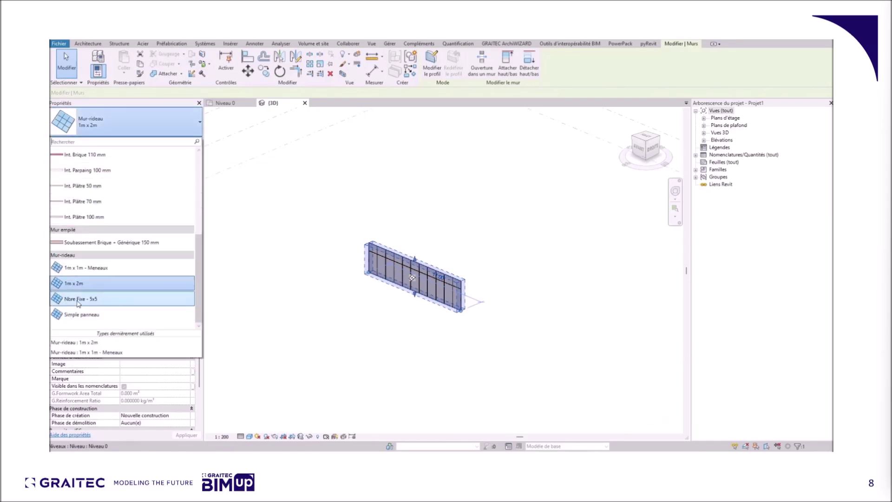
click(80, 305)
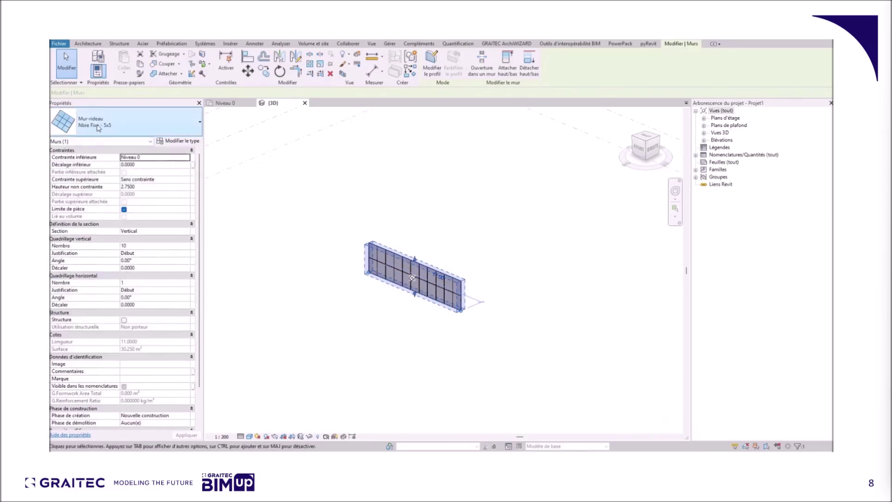
click(112, 128)
click(82, 300)
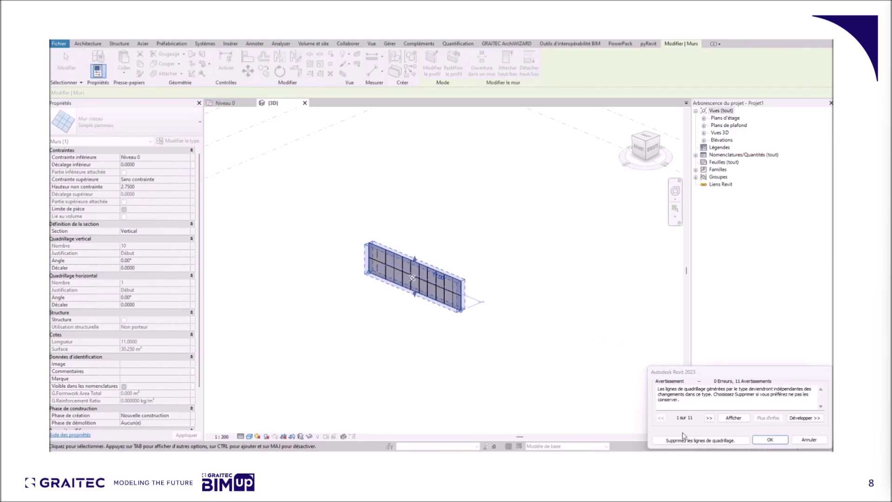
click(684, 440)
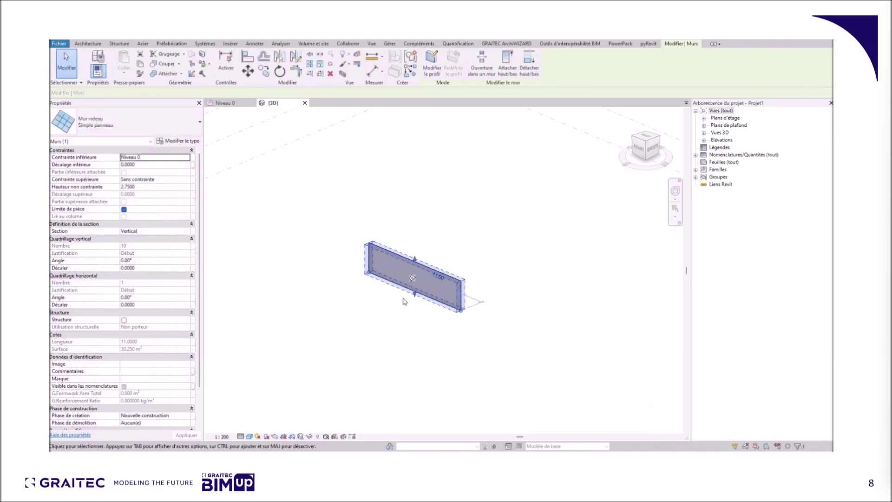
Switch the curtain wall back from Simple panneau to the 1m x 1m - Meneaux type and deselect it.
scroll(404, 301, up, 3)
click(93, 125)
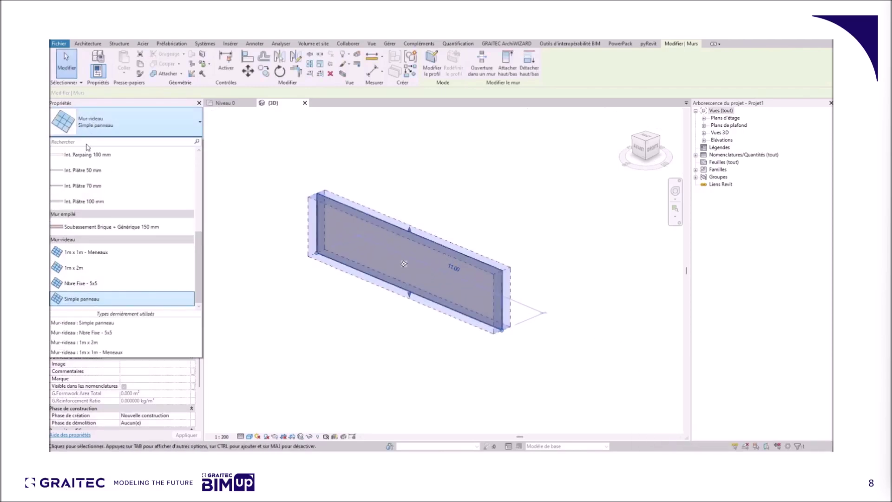
click(99, 255)
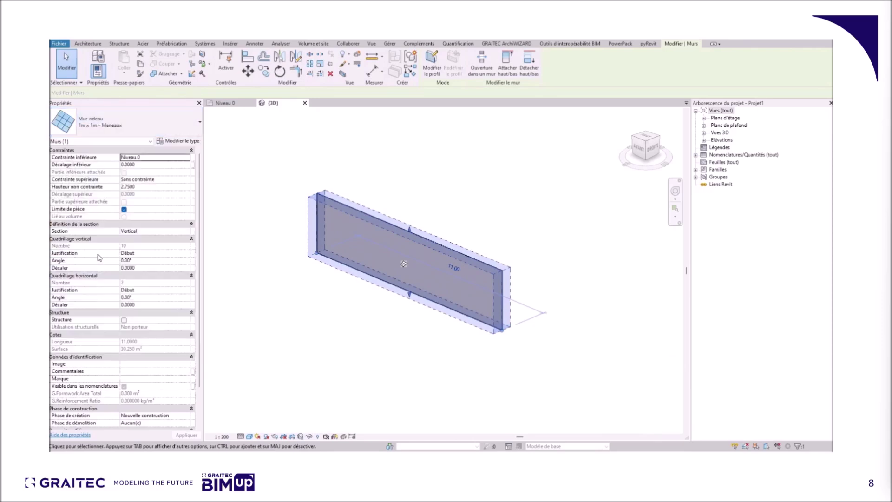
click(410, 322)
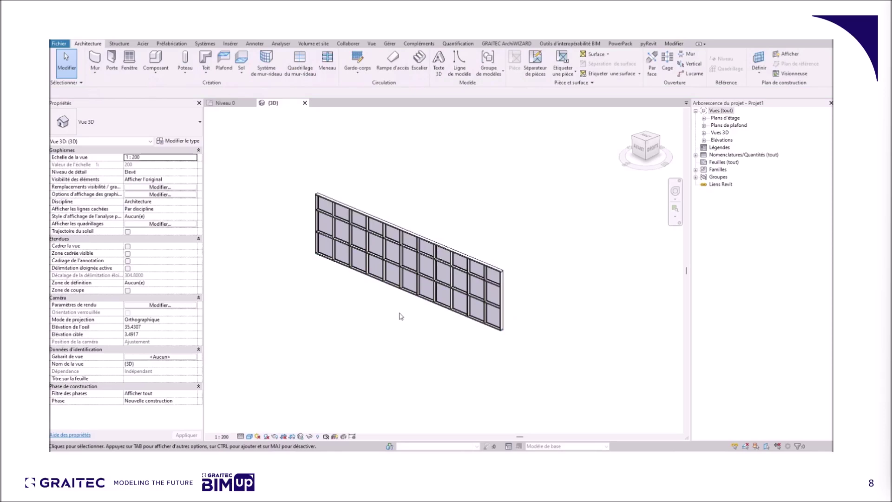
Inspect the properties of one glazed panel in the middle row and of a vertical mullion in the upper row.
scroll(402, 316, up, 4)
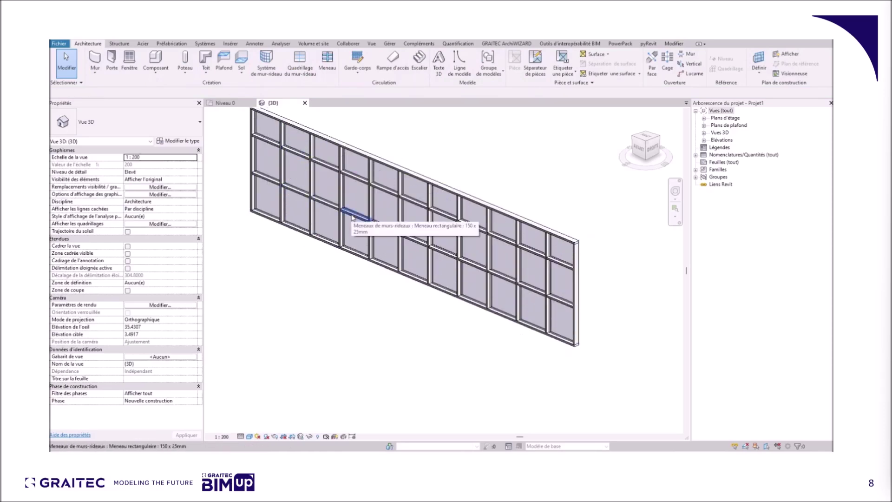
click(358, 188)
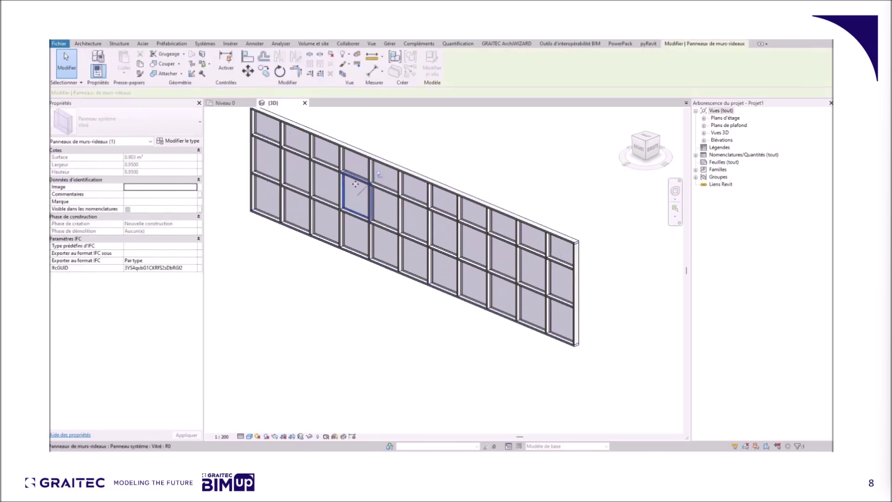
click(341, 161)
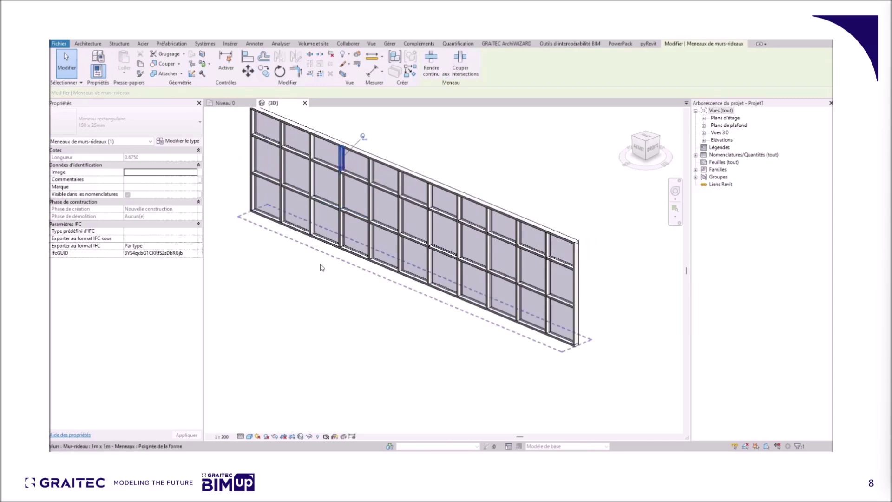
click(319, 307)
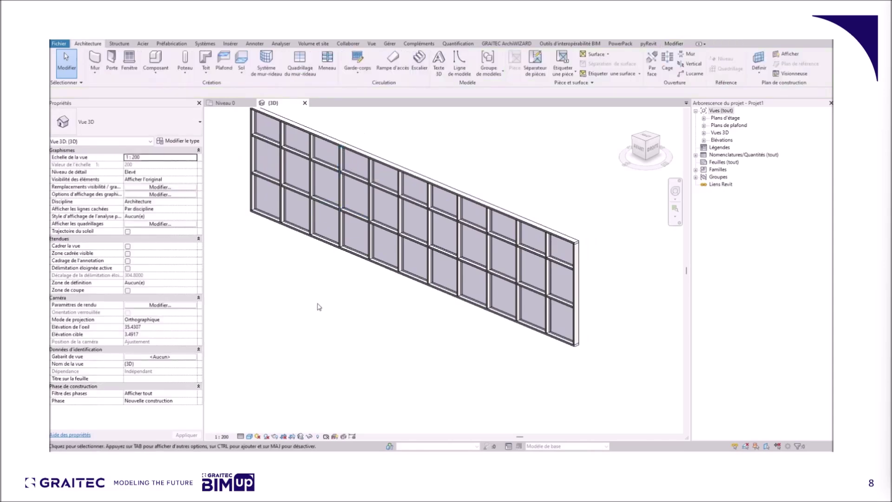
Select the whole curtain wall, try the Simple panneau type and return it to 1m x 1m - Meneaux.
middle_drag(331, 297, 353, 339)
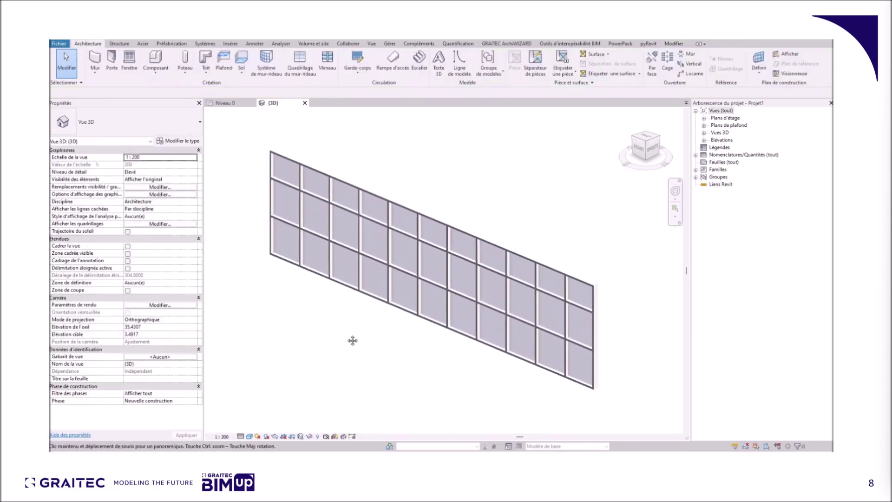
click(345, 292)
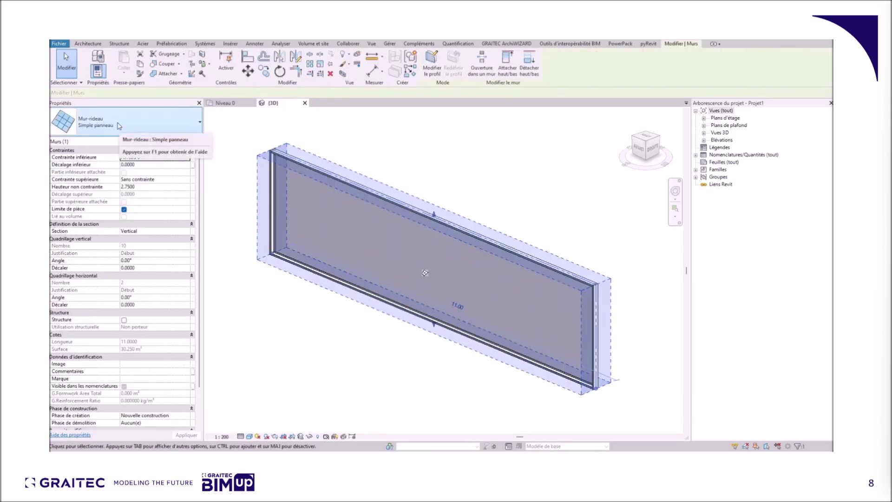
click(119, 125)
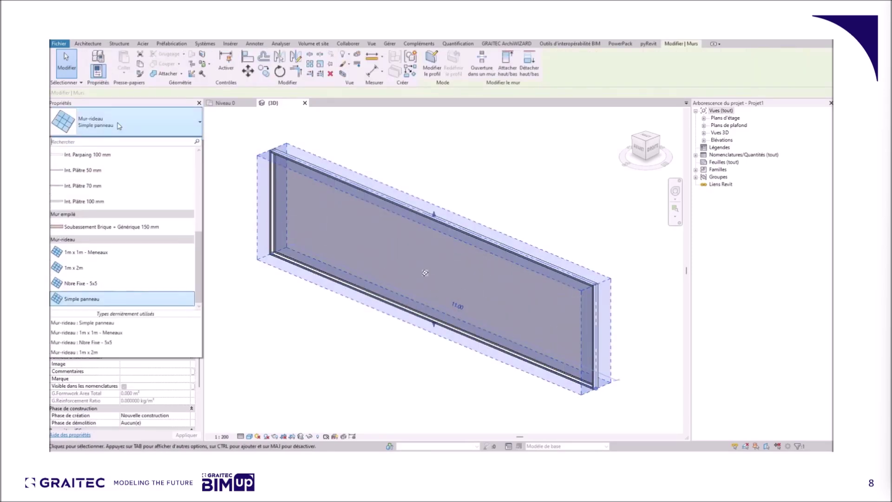
click(183, 278)
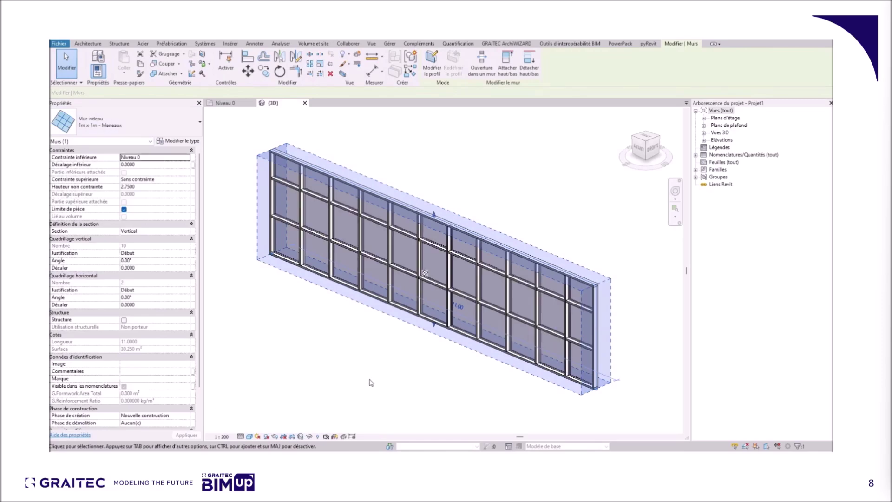
Apply type 1m x 2m to the curtain wall, deleting the leftover mullions, followed by type Nbre Fixe - 5x5.
click(126, 122)
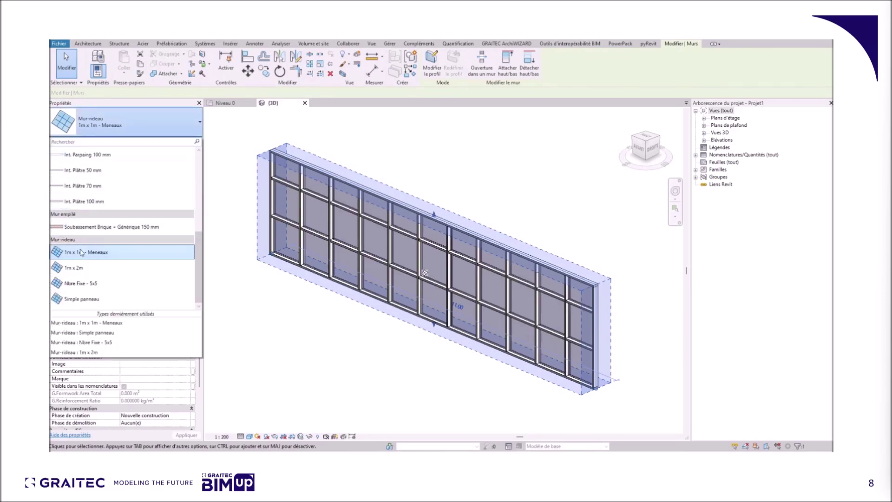
click(89, 268)
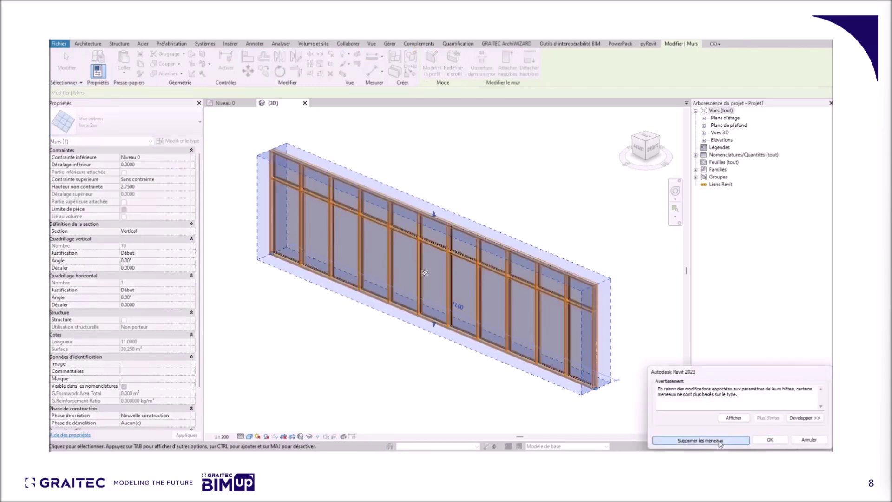
click(722, 441)
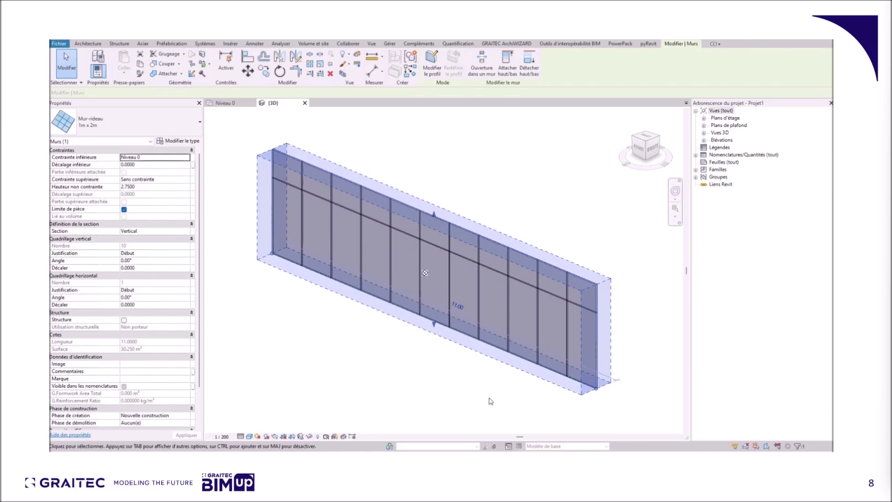
click(169, 125)
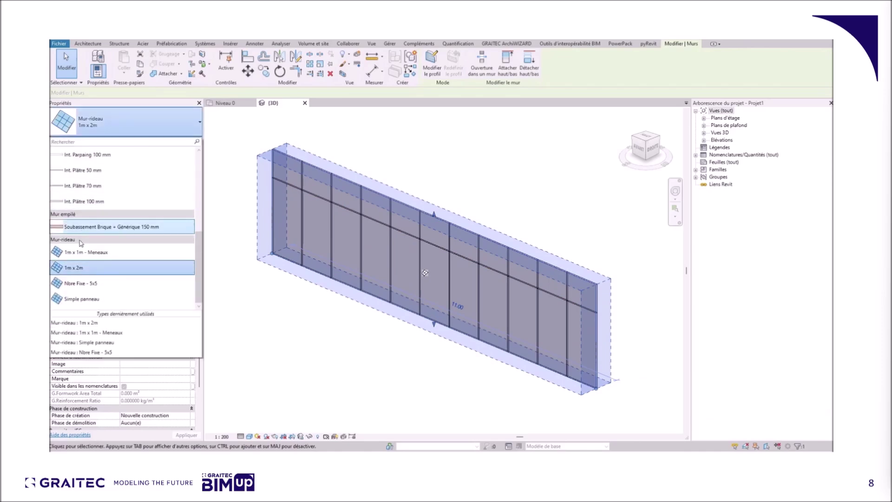
click(82, 284)
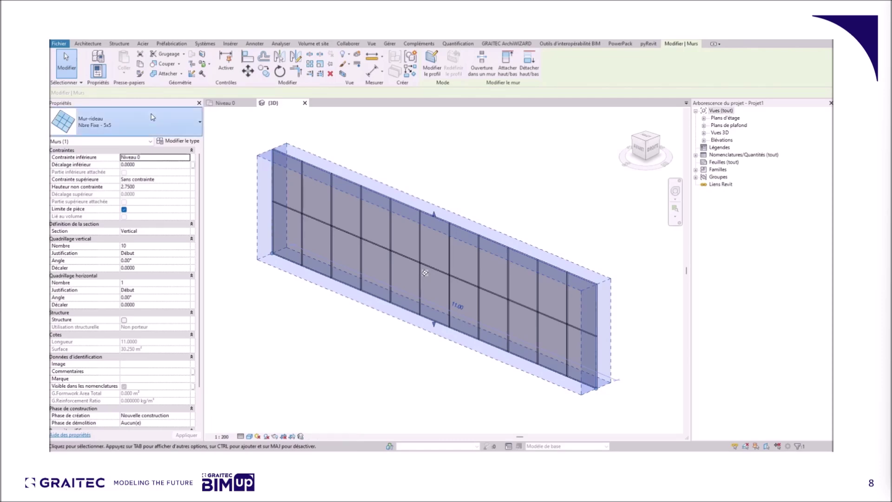
Change the curtain wall to the Simple panneau type and delete the grid lines generated by the previous type.
click(156, 128)
click(85, 300)
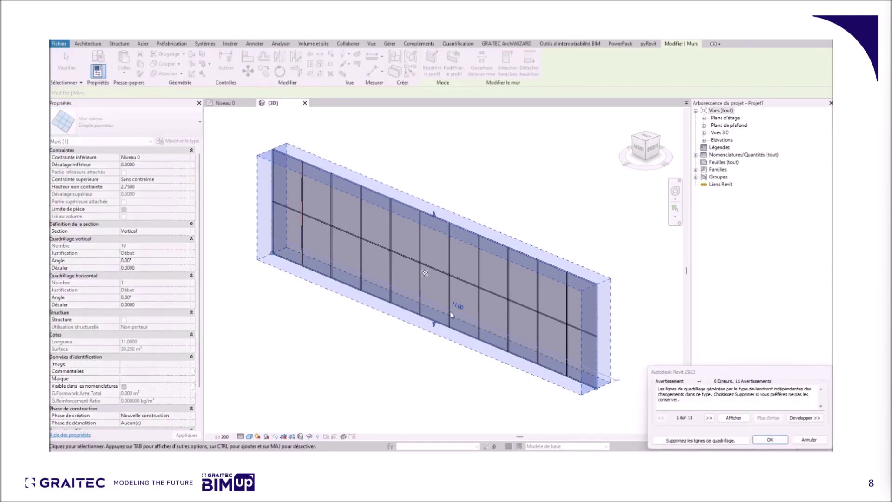
click(670, 440)
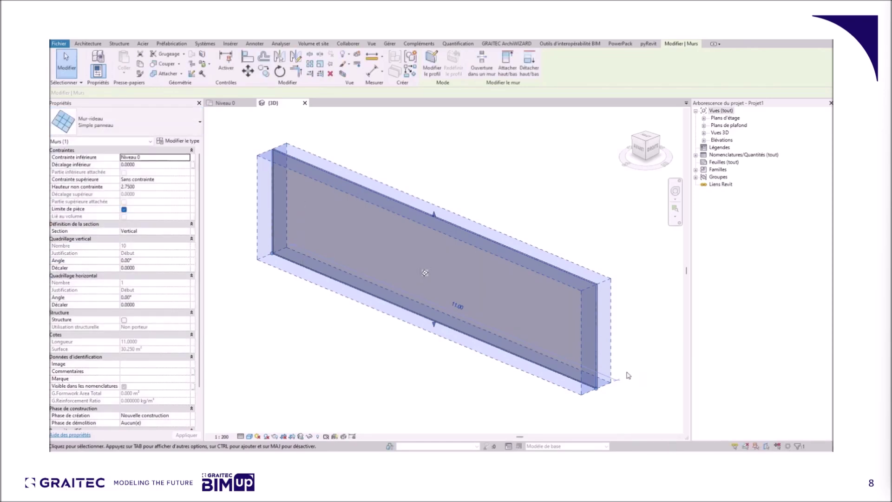
click(628, 376)
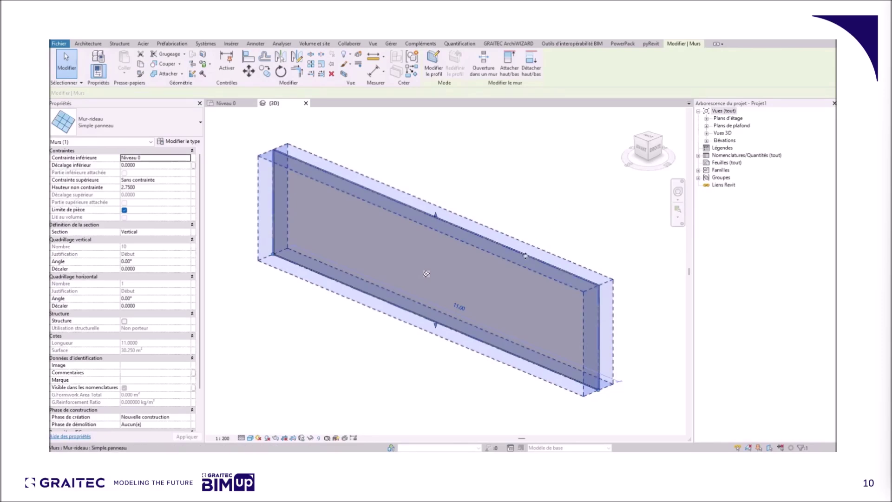
Review the type parameters of the Simple panneau curtain wall without changing them.
click(170, 142)
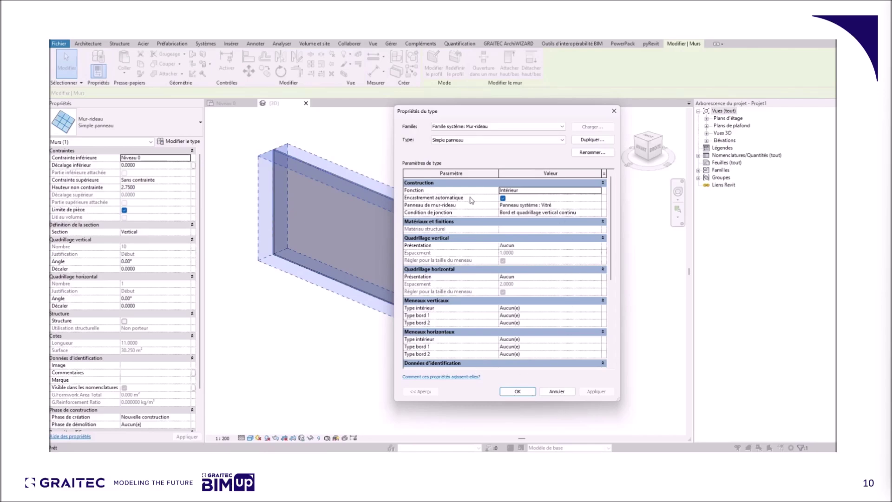
click(552, 393)
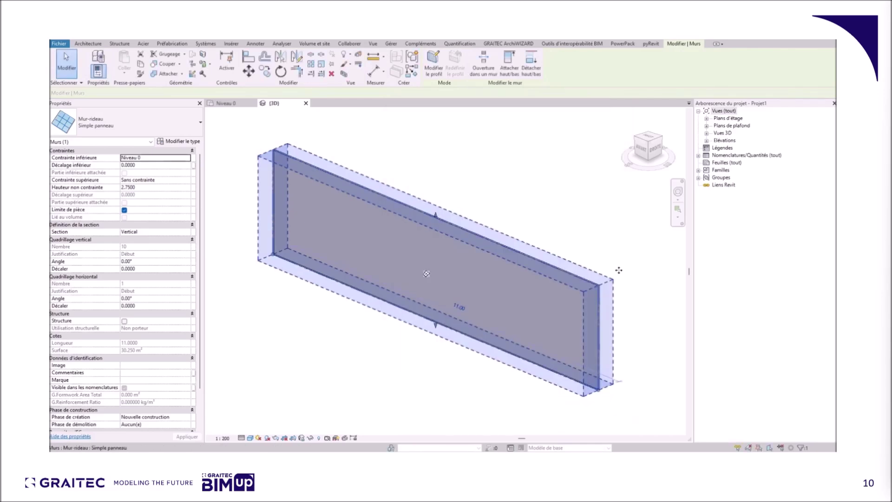
In the Niveau 0 plan, draw a similar 11 m curtain wall parallel to and behind the existing one, and return to the 3D view.
click(227, 105)
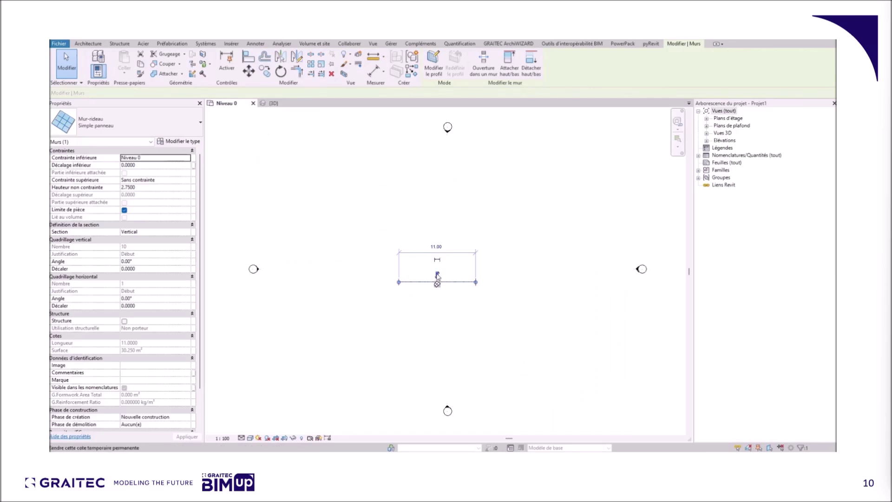
key(c)
key(s)
click(398, 282)
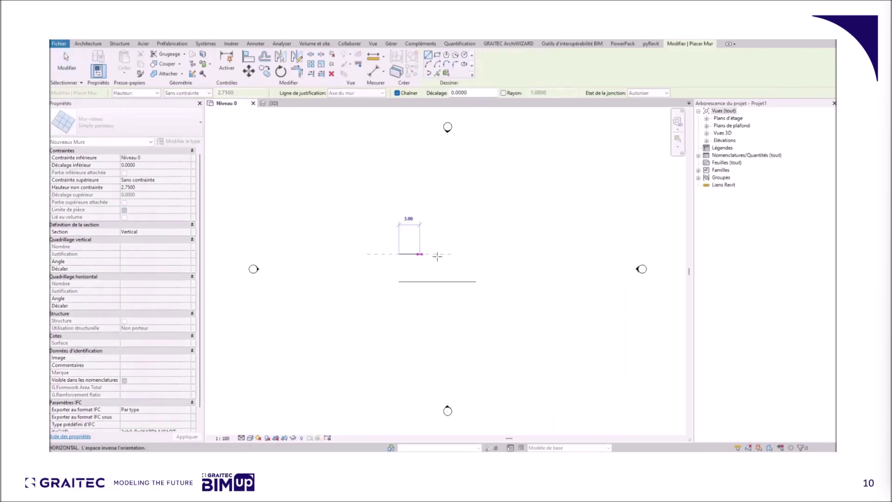
click(476, 254)
key(Escape)
key(Escape)
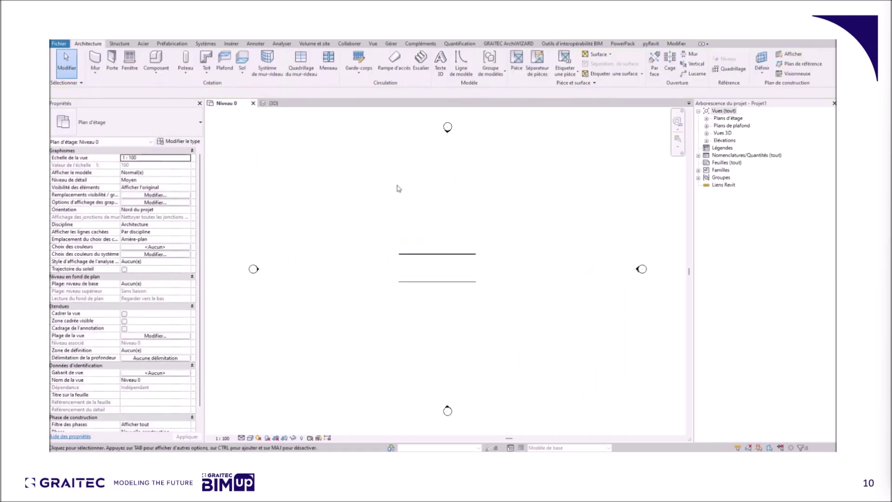
click(278, 102)
scroll(465, 301, down, 3)
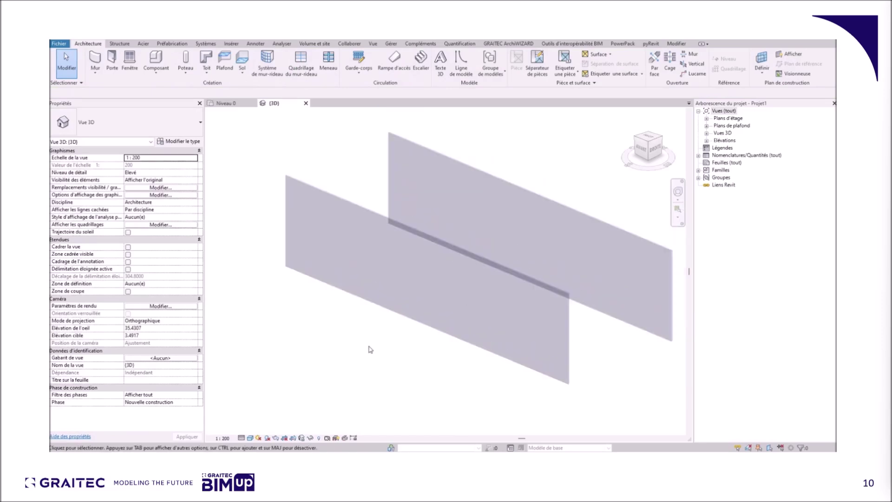
Compare the front curtain wall's instance properties with its Simple panneau type properties.
click(459, 345)
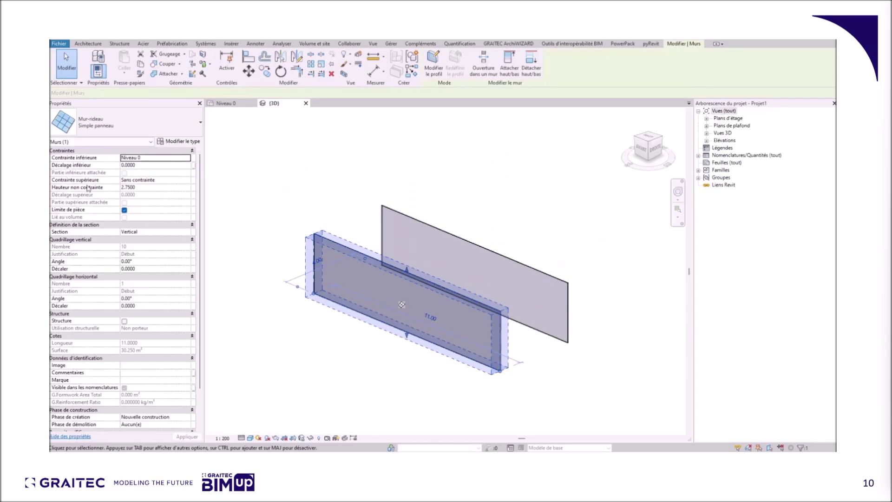
click(180, 142)
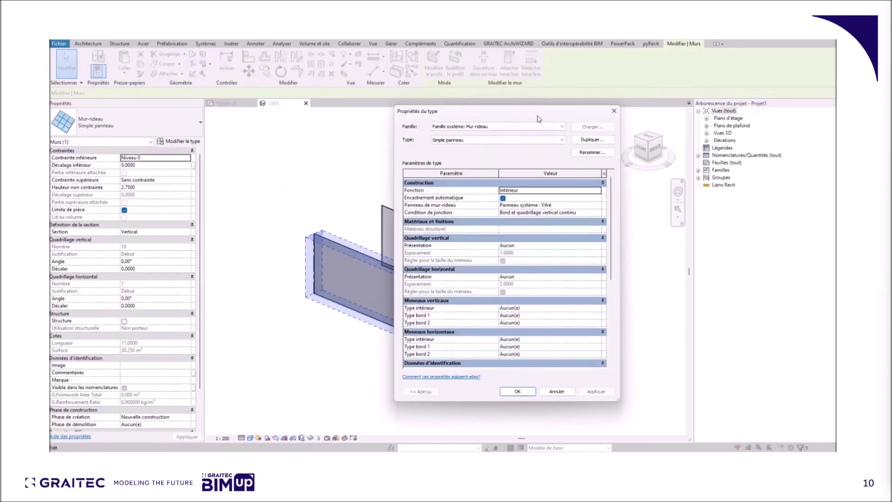
drag(539, 116, 706, 98)
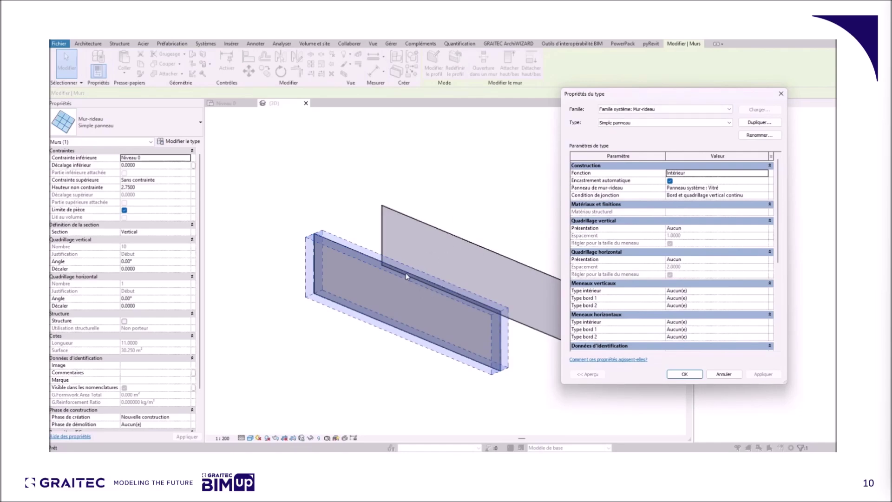
click(725, 375)
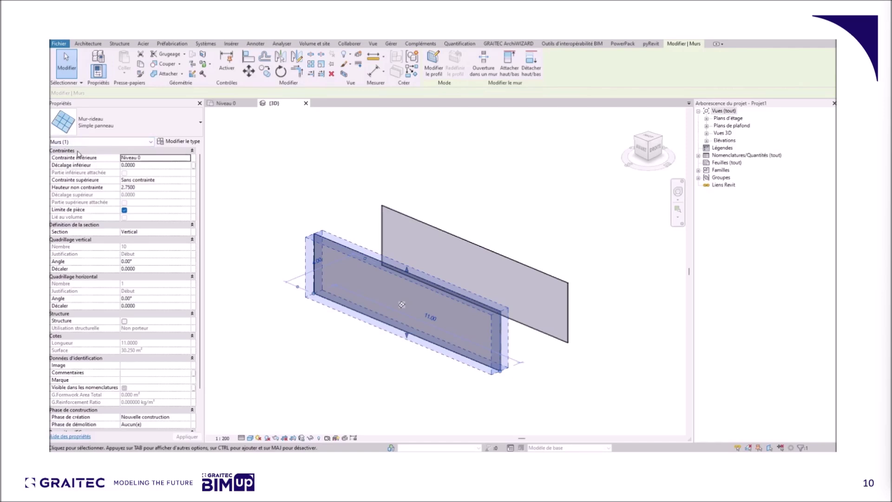
Change only the front wall to the basic wall type Ext. Brique 22 and compare it with the curtain wall behind.
click(100, 123)
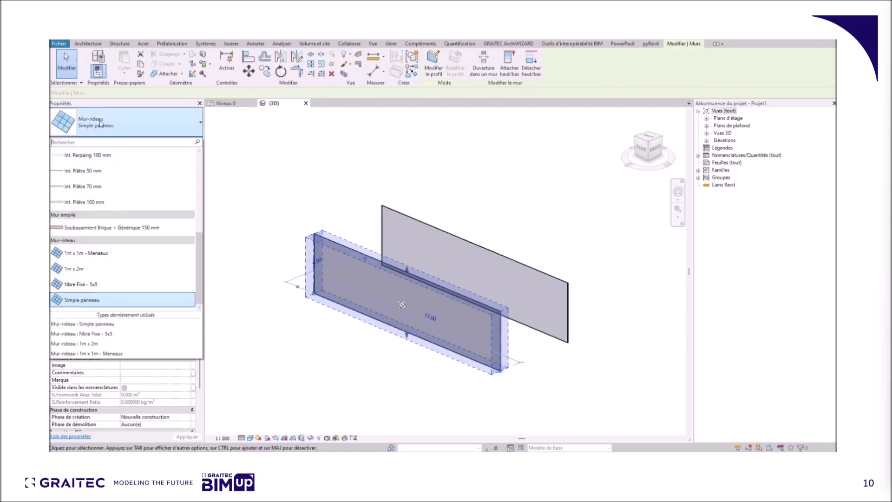
click(93, 165)
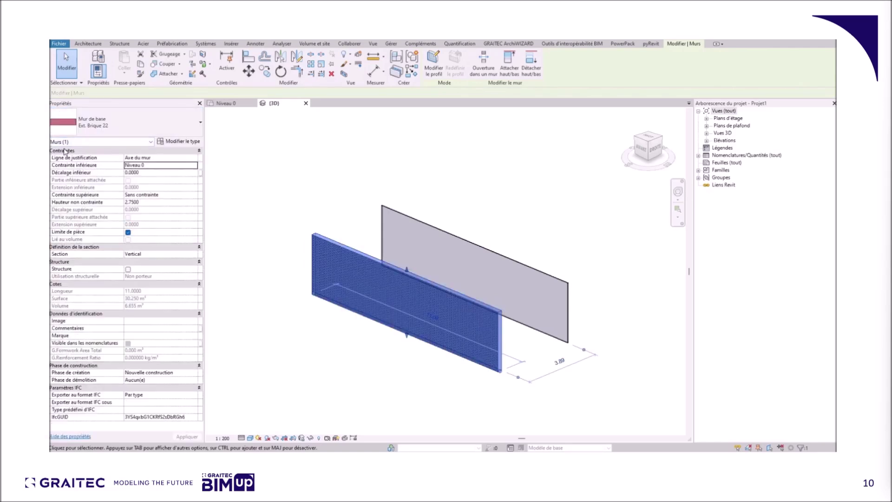
click(269, 176)
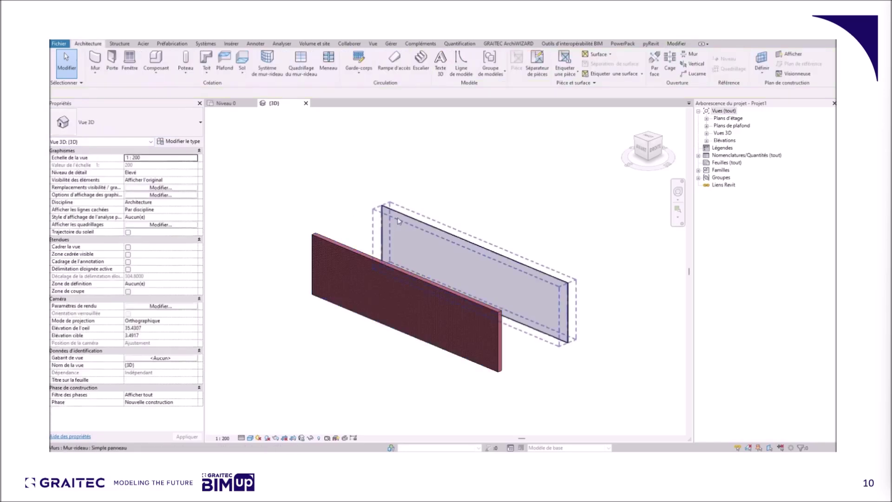
click(403, 221)
Delete the front brick wall.
click(365, 254)
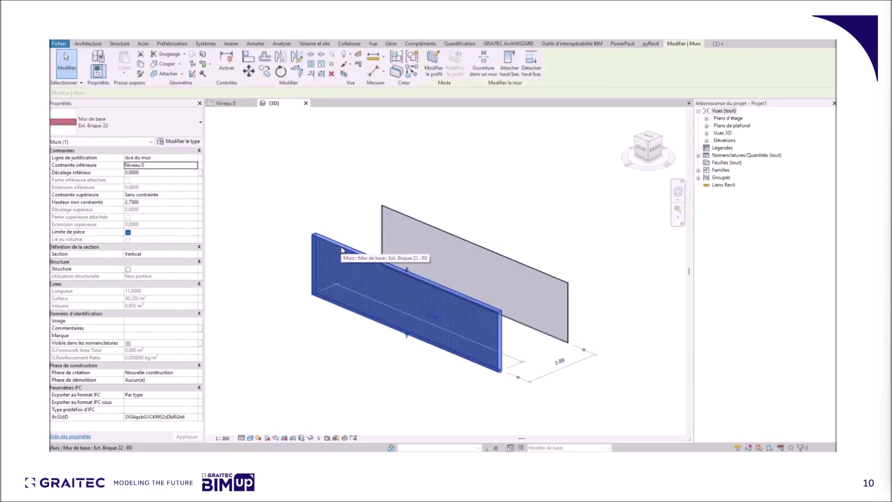
key(Delete)
Set the vertical grid layout (Présentation) of the remaining curtain wall's type to Nombre Fixe.
click(401, 230)
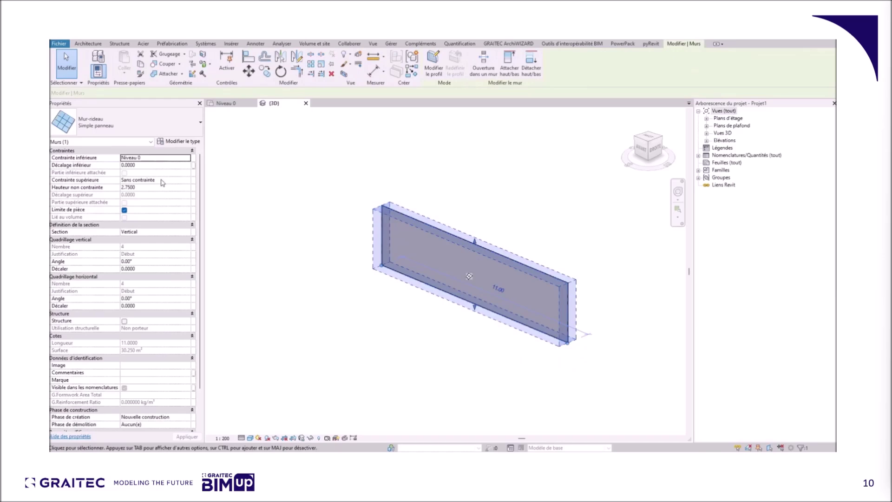
click(124, 210)
click(183, 142)
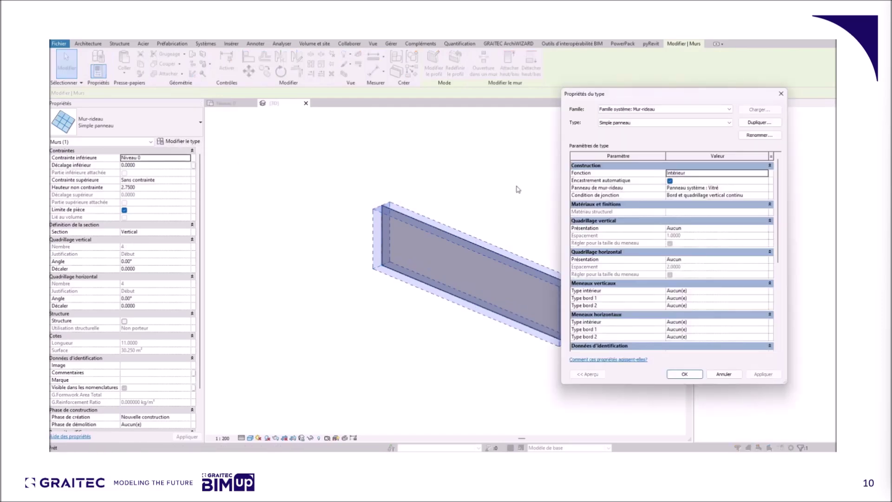
drag(710, 96, 746, 80)
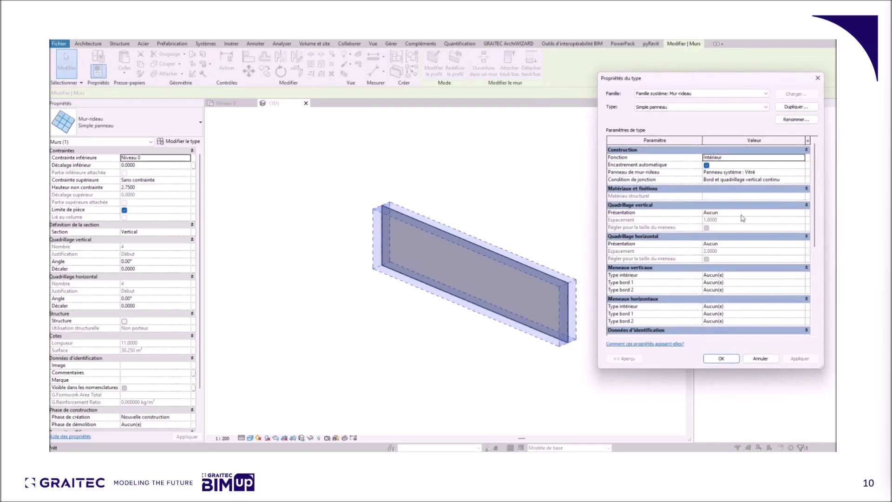
click(805, 214)
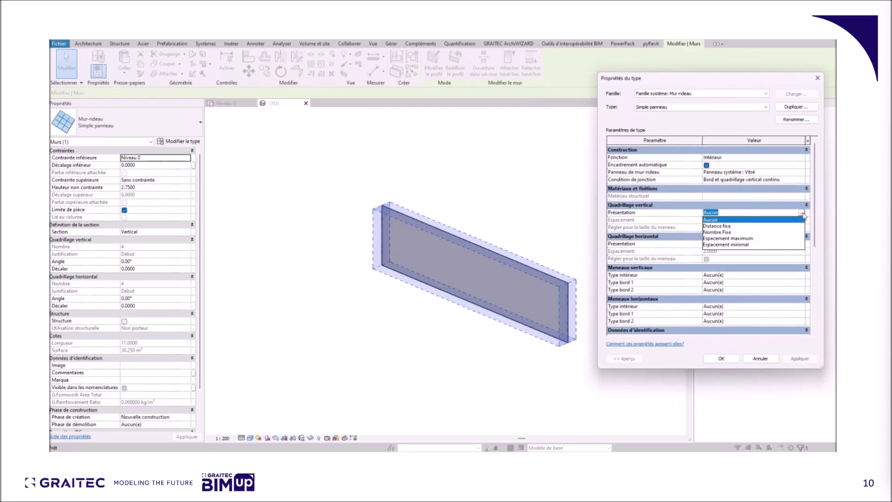
click(728, 232)
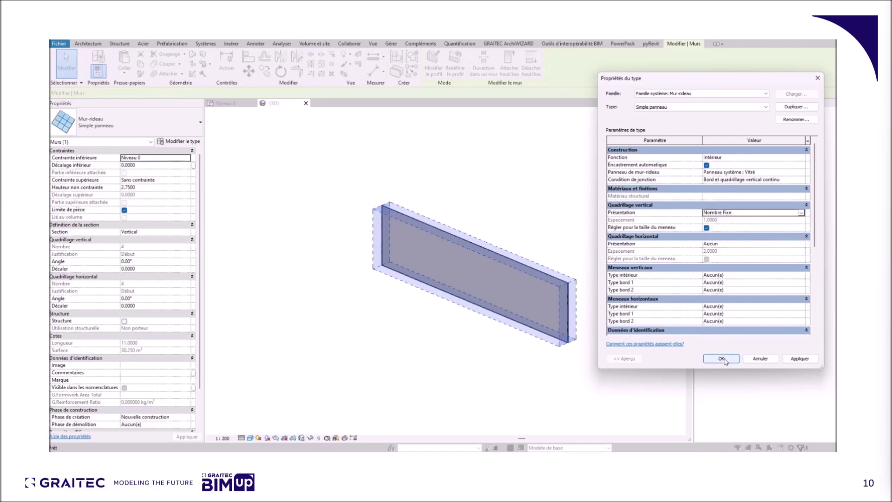
click(722, 359)
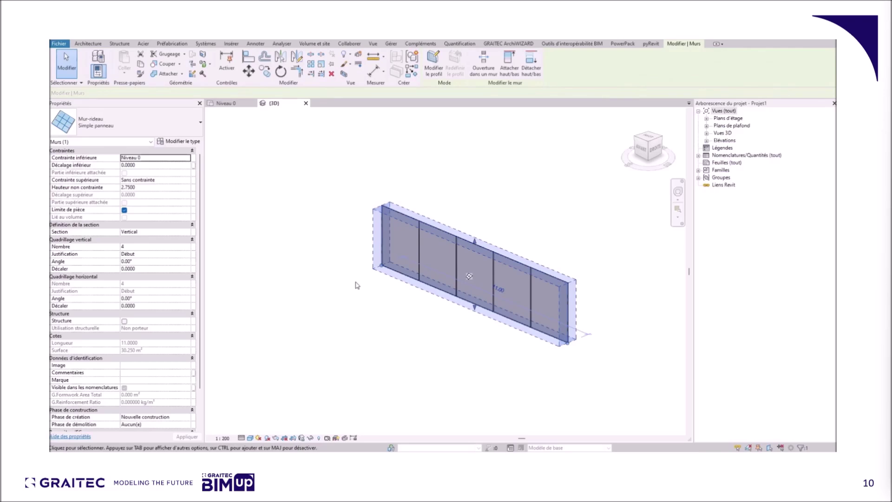
Set the number of vertical grid lines on the curtain wall to 10.
click(129, 247)
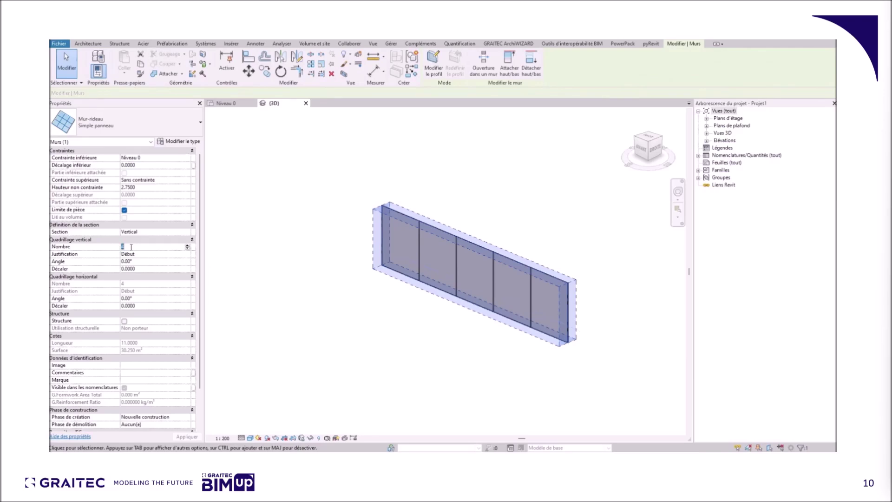
text(10)
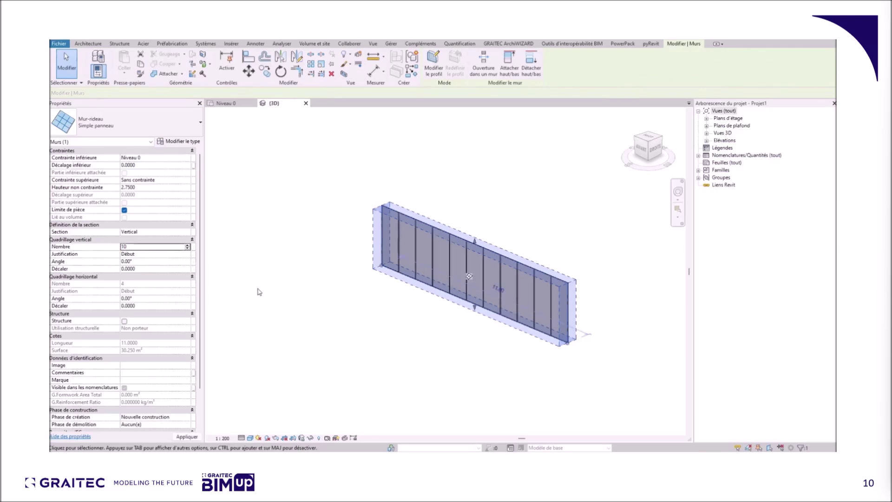
scroll(597, 330, up, 3)
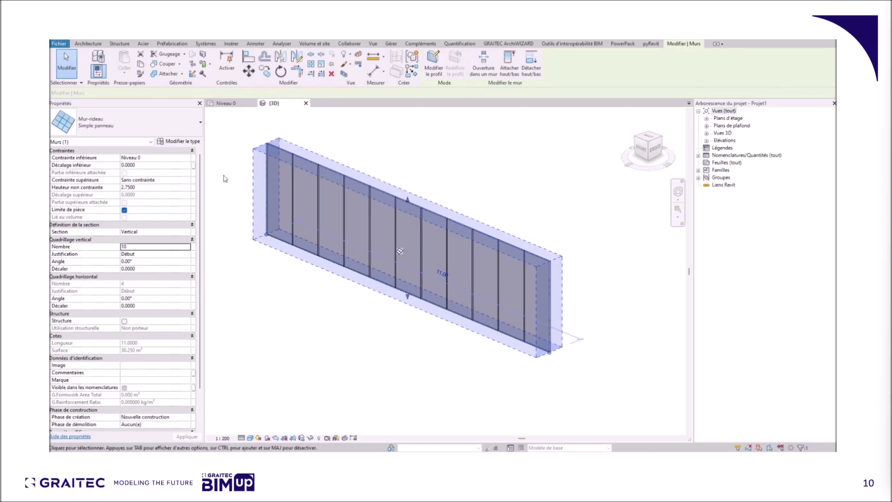
Check the type's vertical grid settings and the available grid justification options, keeping Début.
click(186, 142)
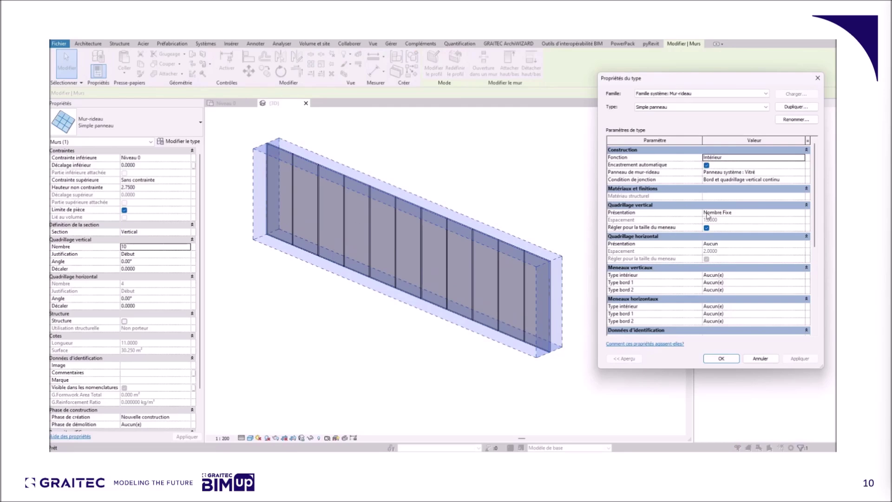
click(757, 359)
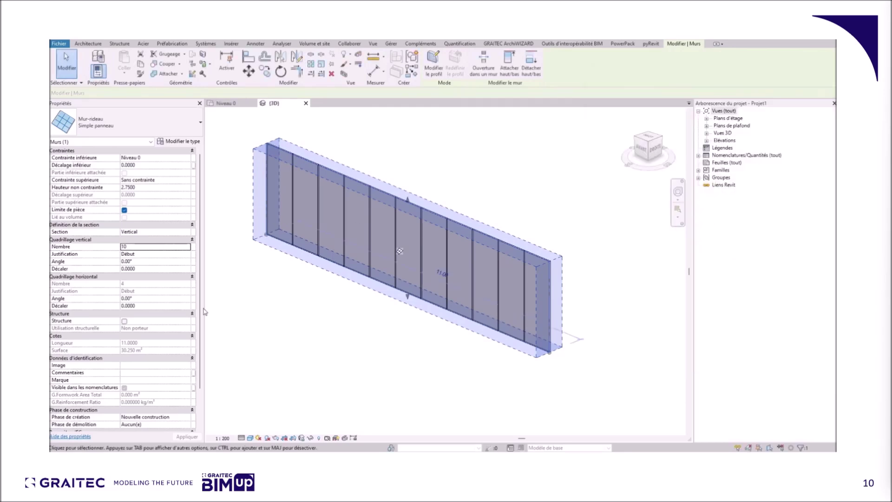
click(187, 256)
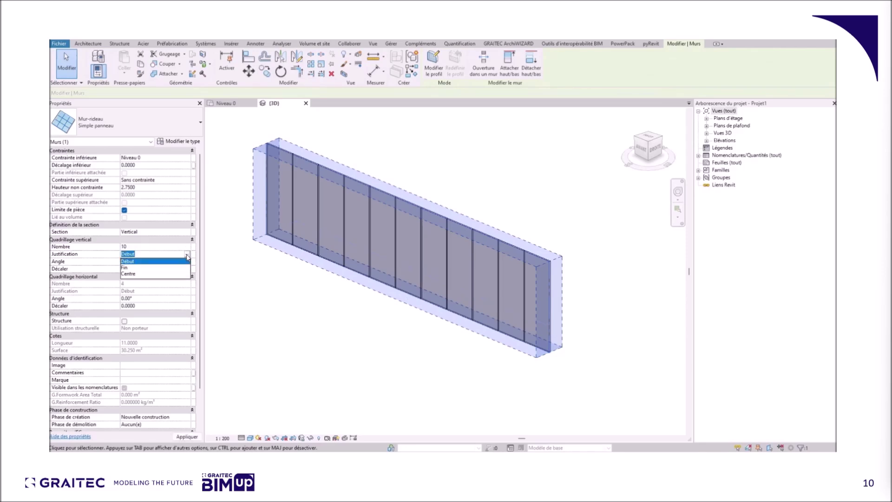
click(179, 261)
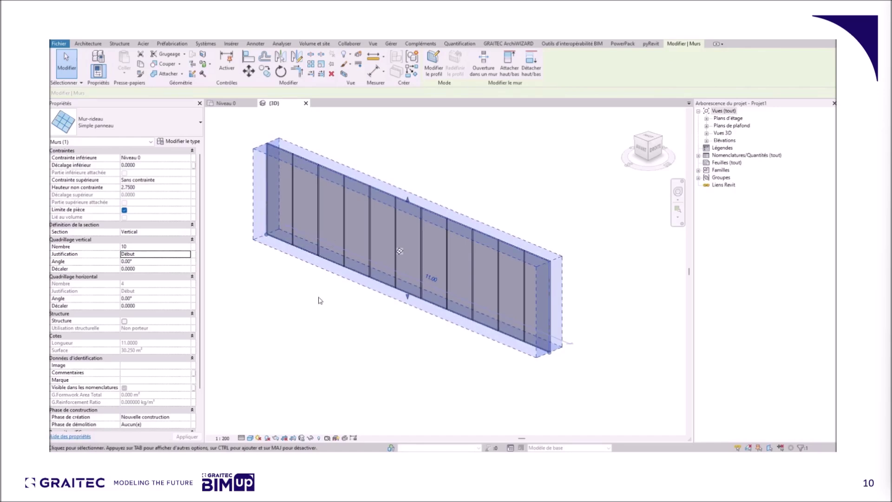
Configure the curtain wall's grid layout in the view, trying the Centre and Fin vertical justifications and restoring Début.
shift+middle_drag(561, 344, 611, 331)
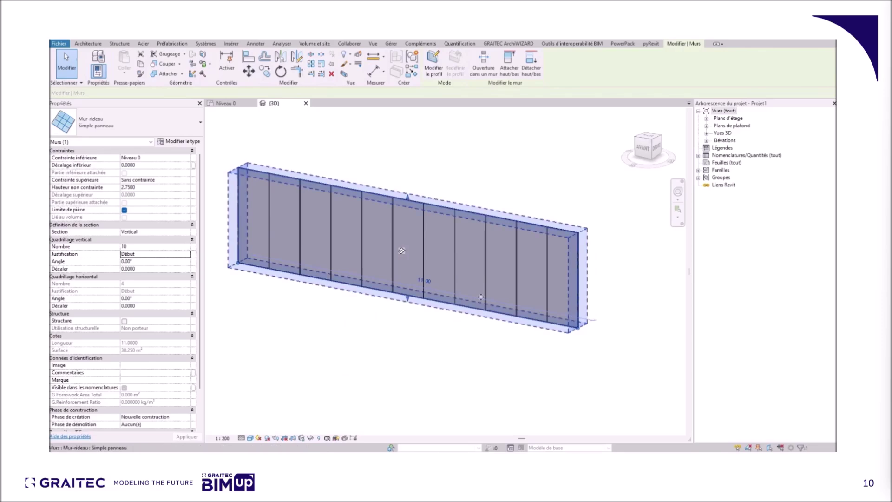
click(402, 251)
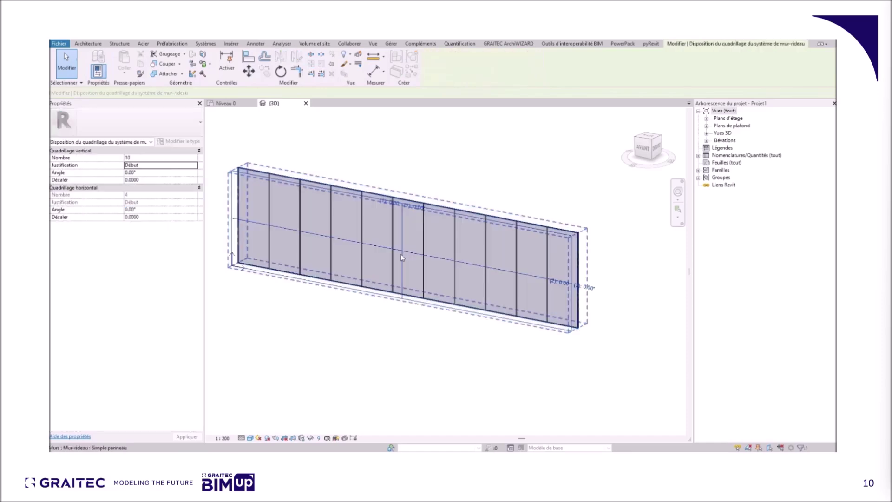
click(241, 270)
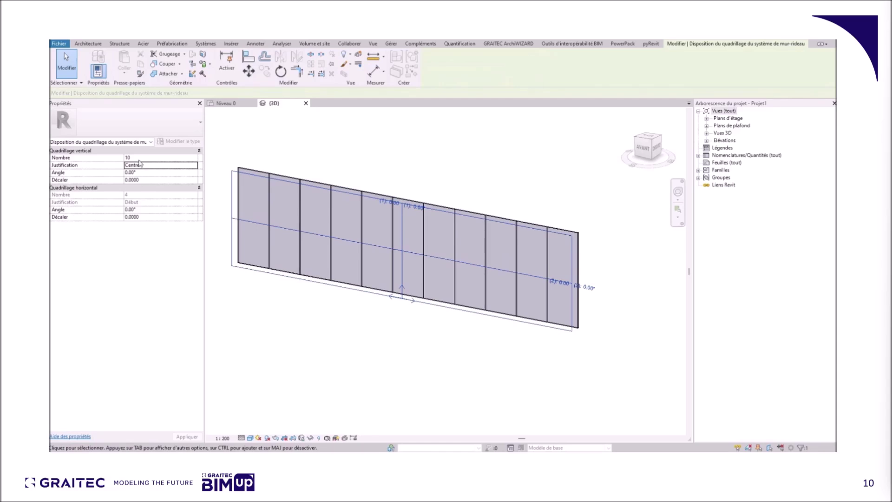
click(413, 298)
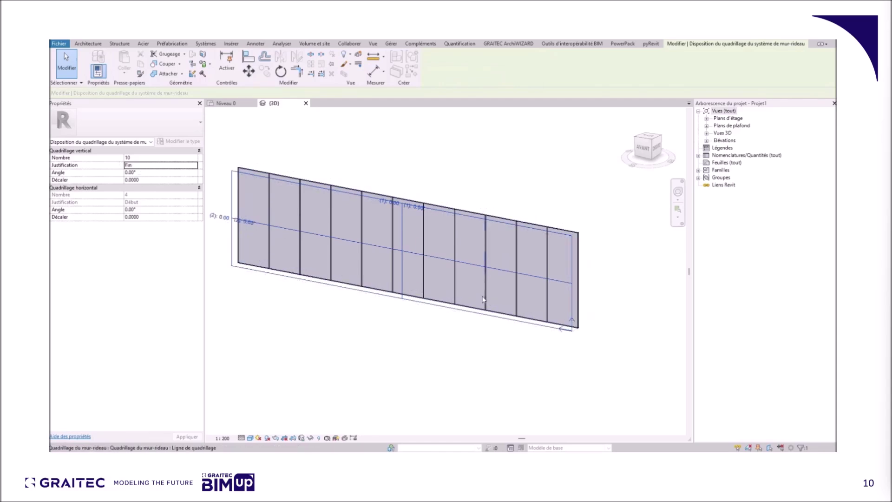
click(564, 331)
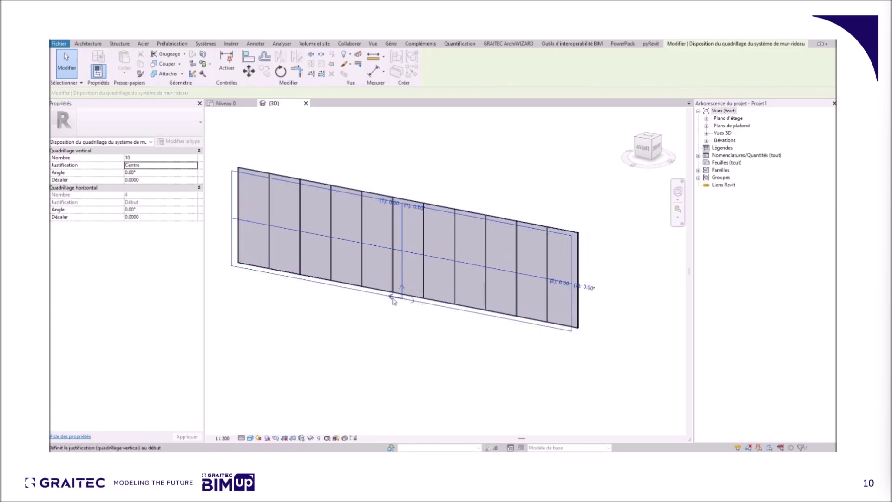
click(330, 317)
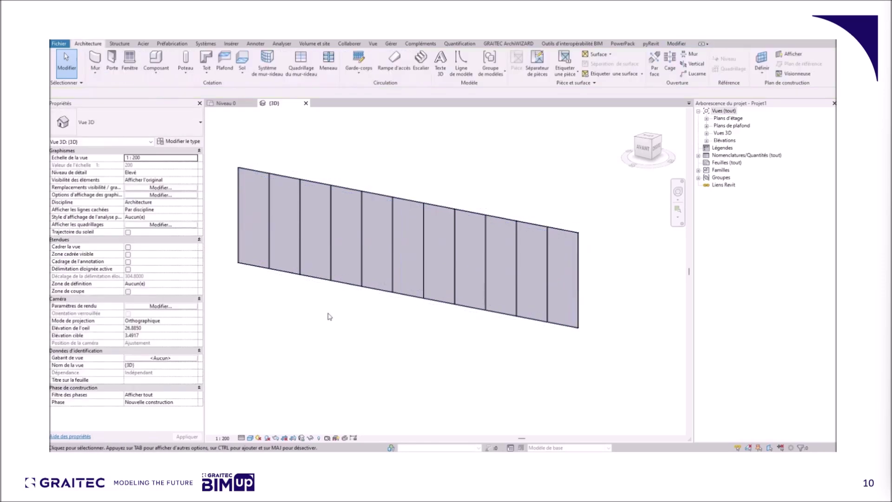
Set the curtain wall's vertical grid angle to 10°.
click(327, 281)
click(145, 262)
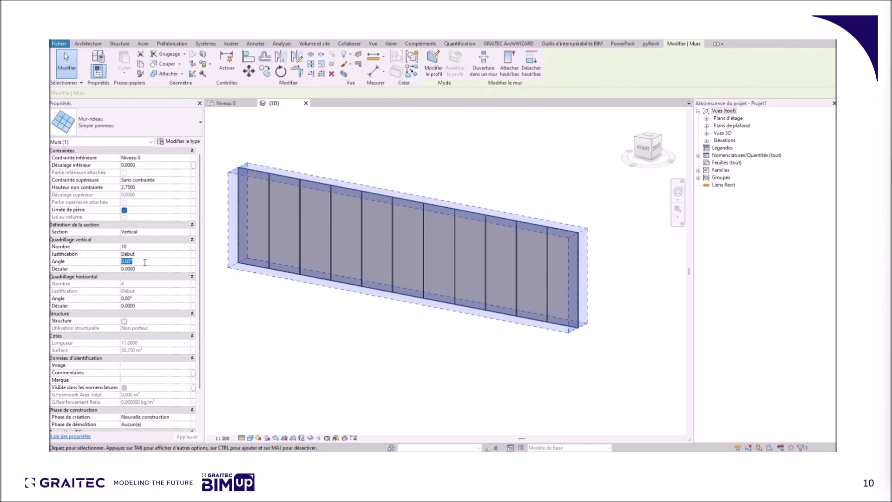
text(10)
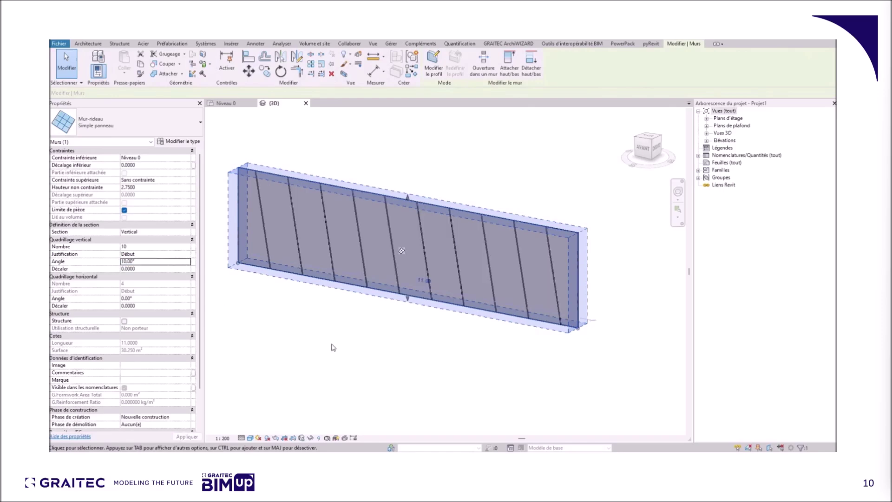
Try an offset of 0.2 on the curtain wall's vertical grid, then reset the offset to 0.
scroll(268, 317, up, 2)
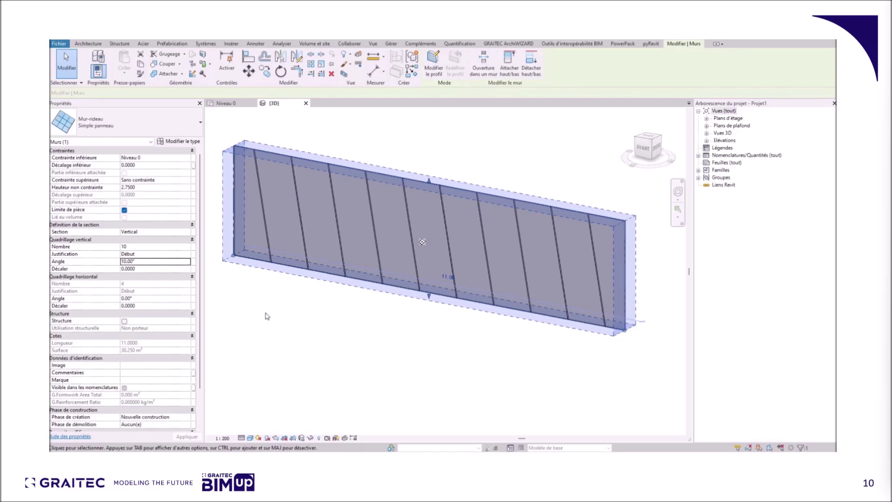
click(159, 270)
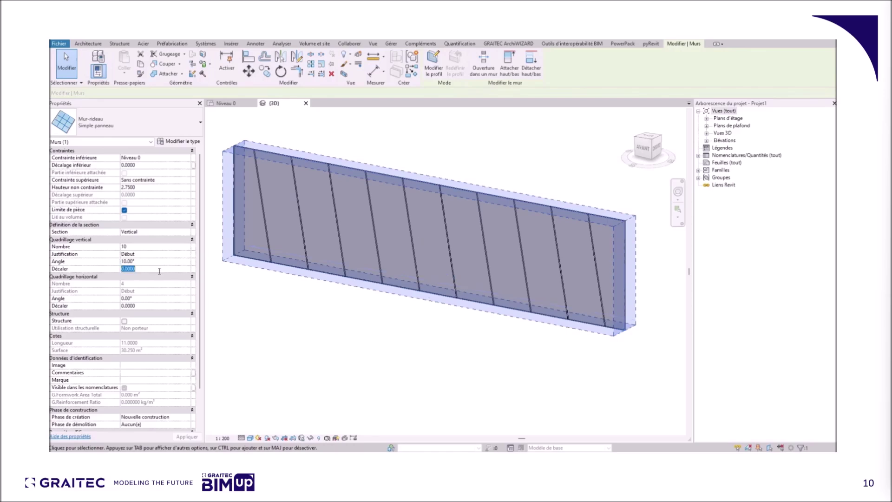
text(0.2)
key(Return)
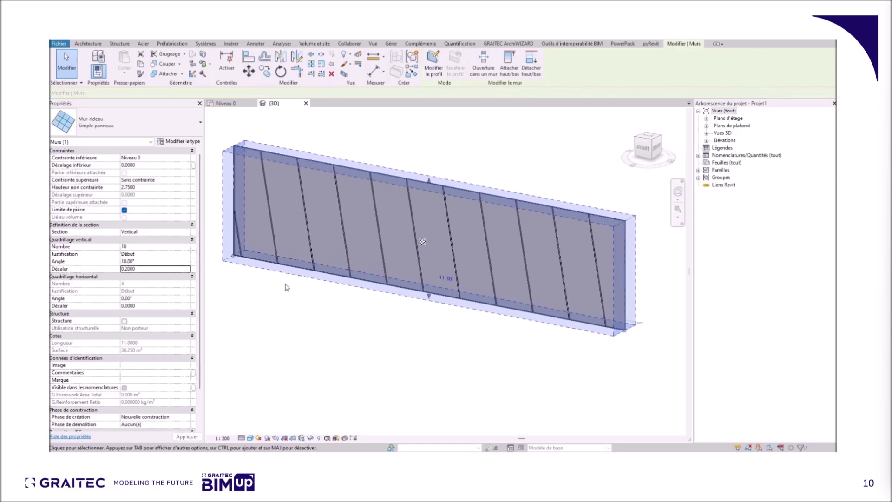
click(161, 268)
text(0)
key(Return)
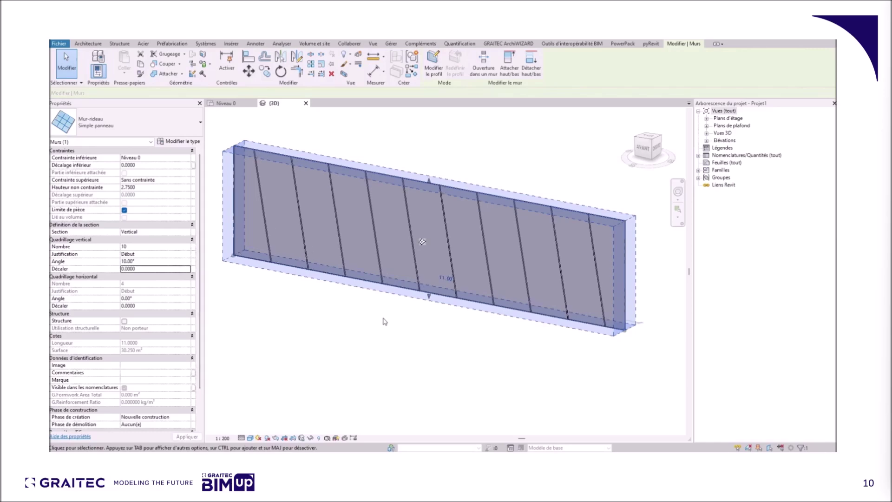
Set the curtain wall's vertical grid angle back to 0°.
click(180, 262)
text(0)
key(Return)
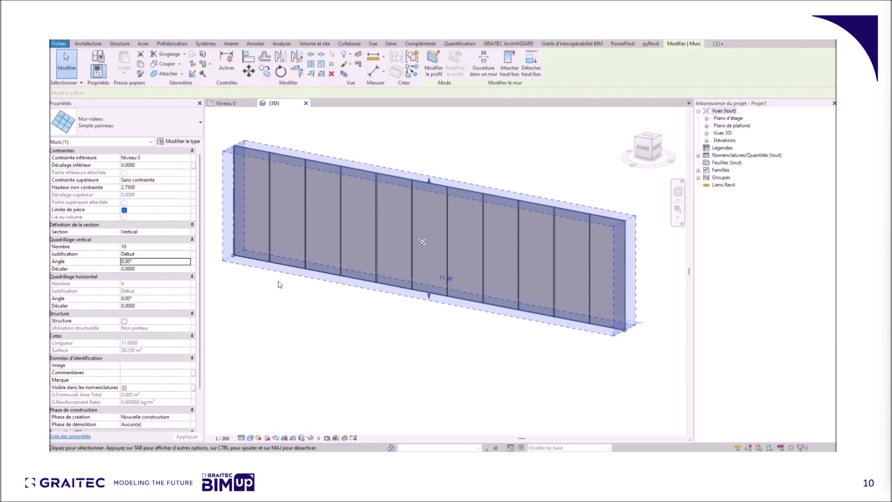
Review the function options of the Simple panneau type, keeping Intérieur, and disable Encastrement automatique.
click(179, 142)
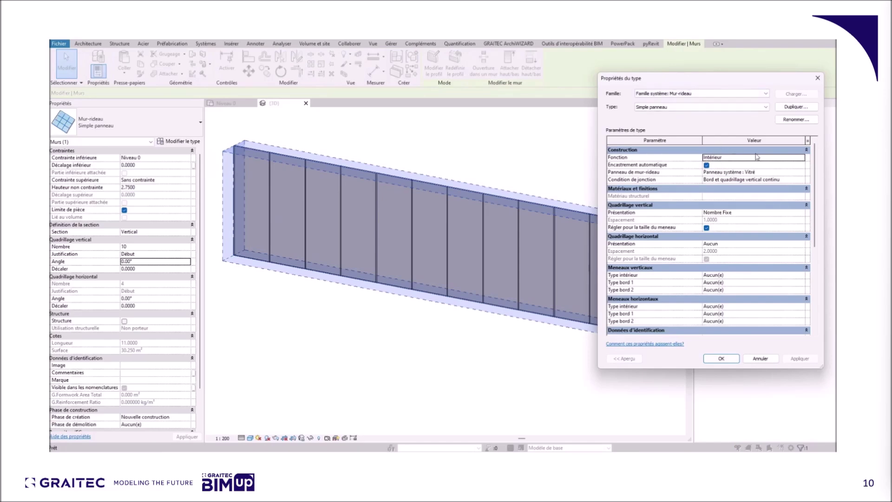
click(801, 158)
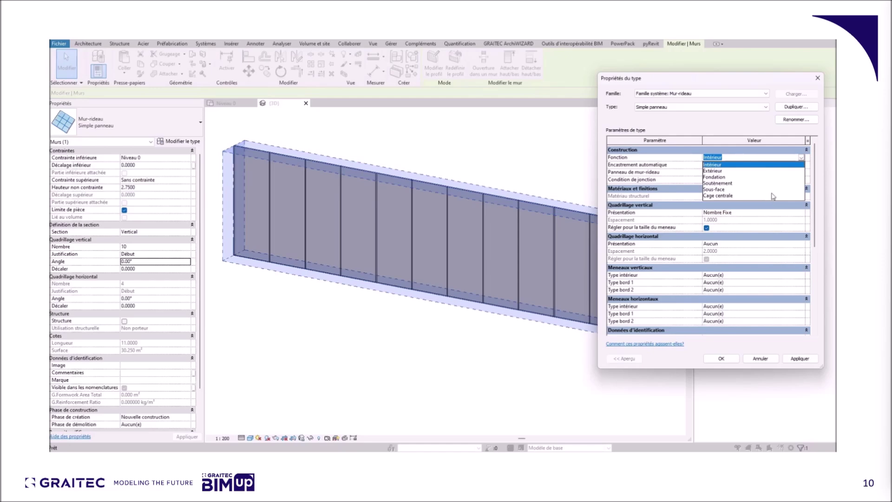
click(776, 82)
drag(776, 83, 575, 94)
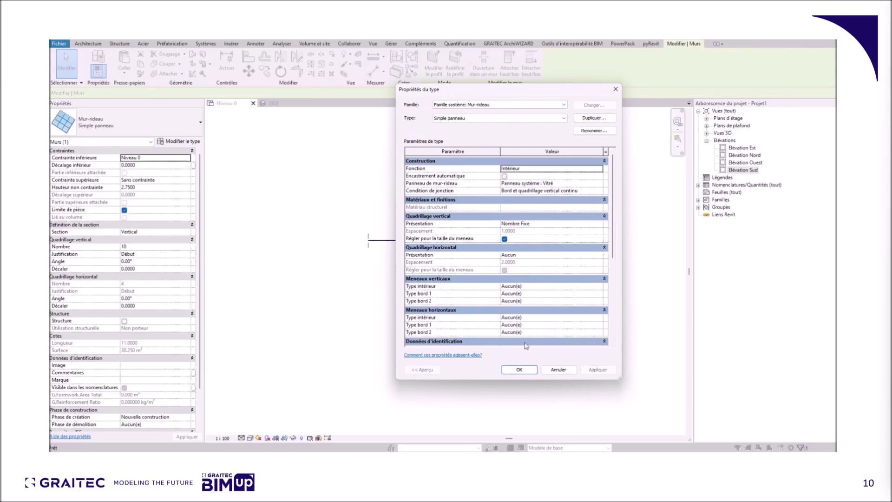
click(517, 369)
Draw a straight Générique - Ext. 200 mm wall about 17.2 m long, parallel to and above the curtain wall in plan.
click(88, 44)
click(93, 77)
click(112, 88)
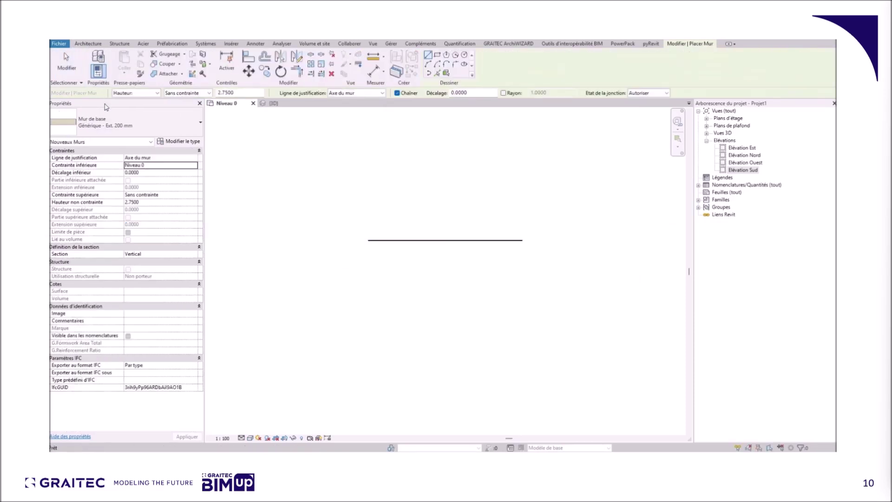
click(327, 194)
click(568, 193)
key(Escape)
key(Escape)
Move the curtain wall onto the basic wall in the Niveau 0 plan so that the two overlap.
click(487, 242)
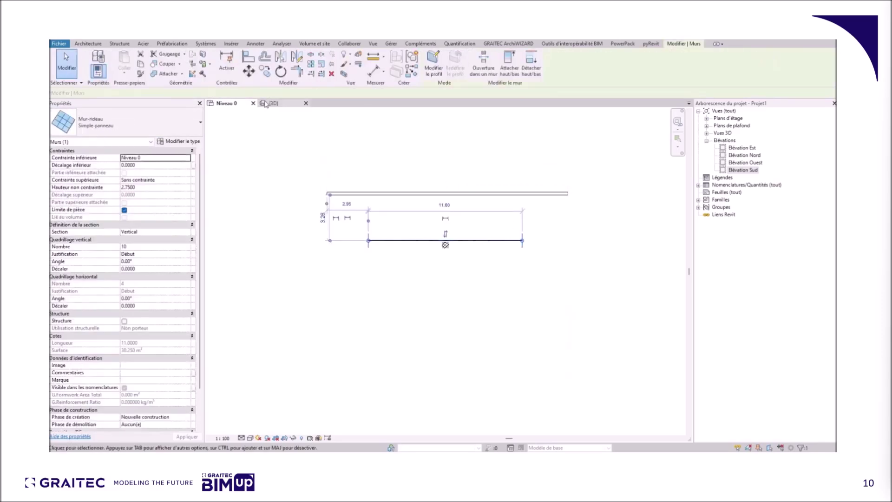
click(348, 173)
click(372, 240)
drag(372, 239, 370, 193)
scroll(370, 193, up, 4)
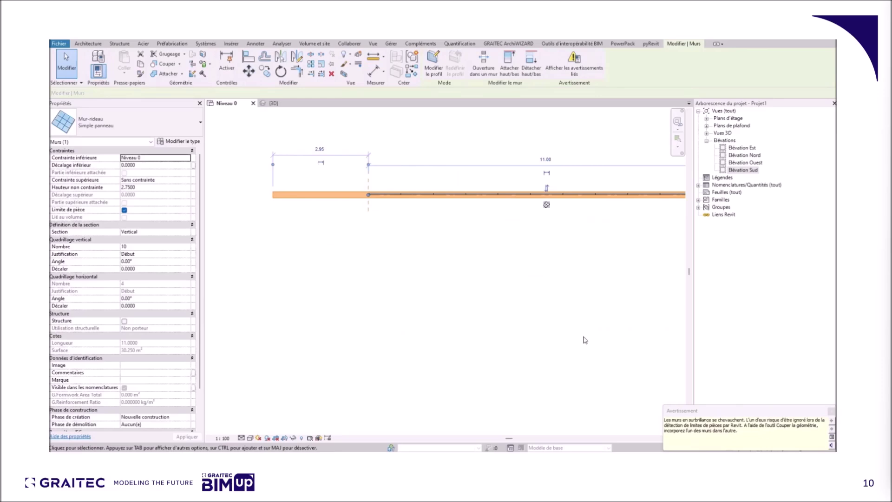
In the 3D view, raise the basic wall's top above the curtain wall, to a height of about 3.57 m.
click(251, 36)
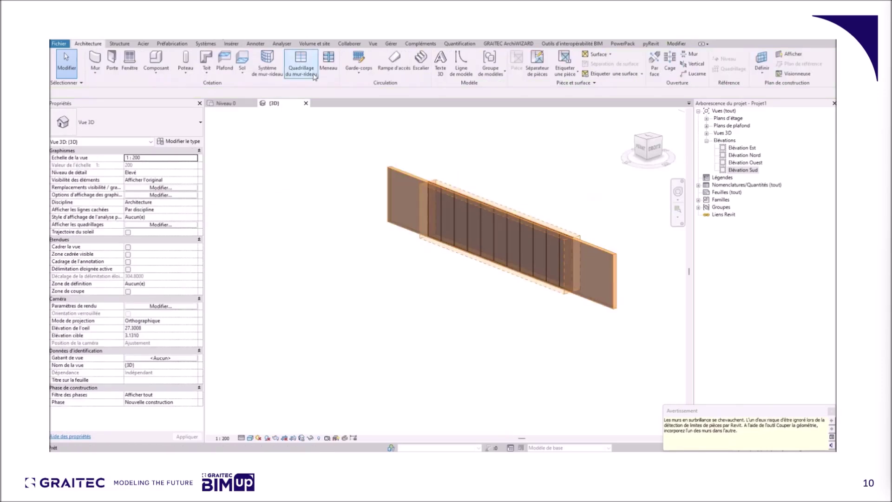
click(545, 335)
click(606, 294)
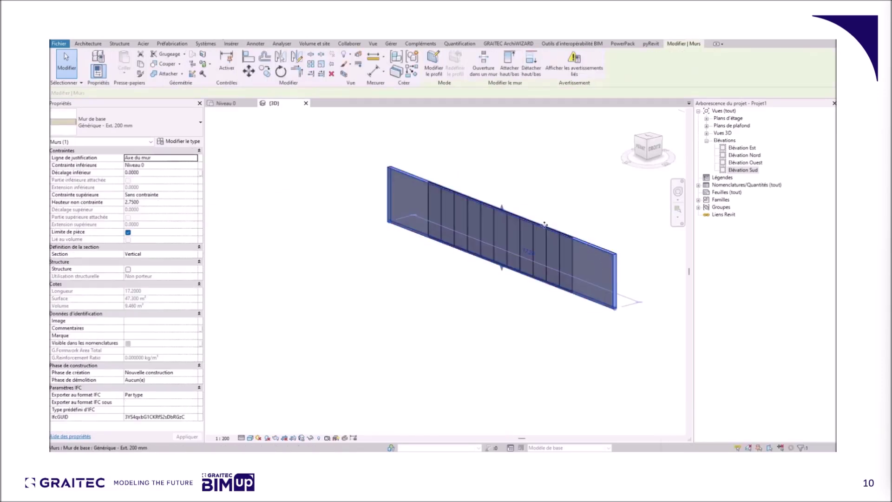
click(496, 209)
Enable Encastrement automatique in the curtain wall's type and inspect the embedded curtain wall in 3D.
click(187, 141)
click(504, 177)
click(519, 370)
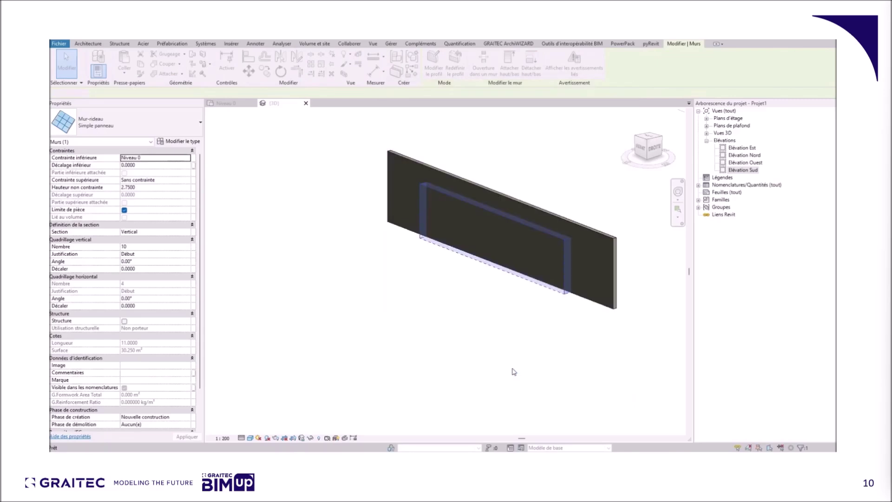
click(561, 346)
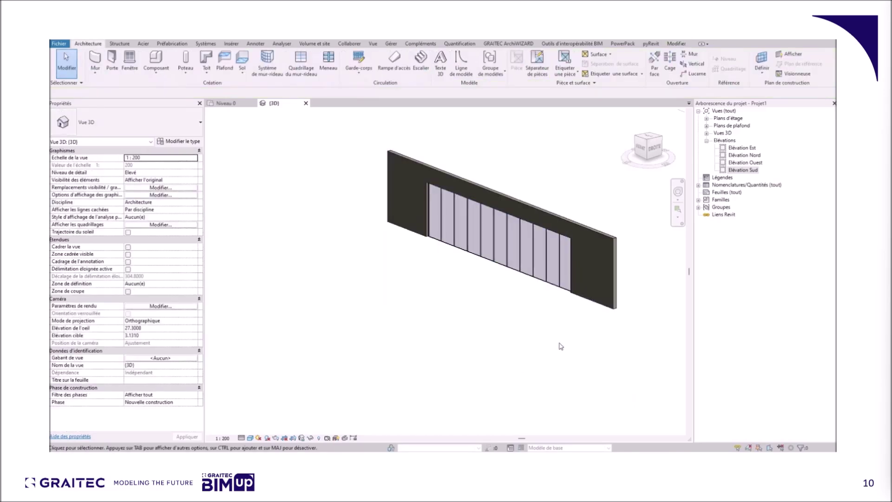
scroll(656, 248, up, 3)
middle_drag(638, 208, 627, 224)
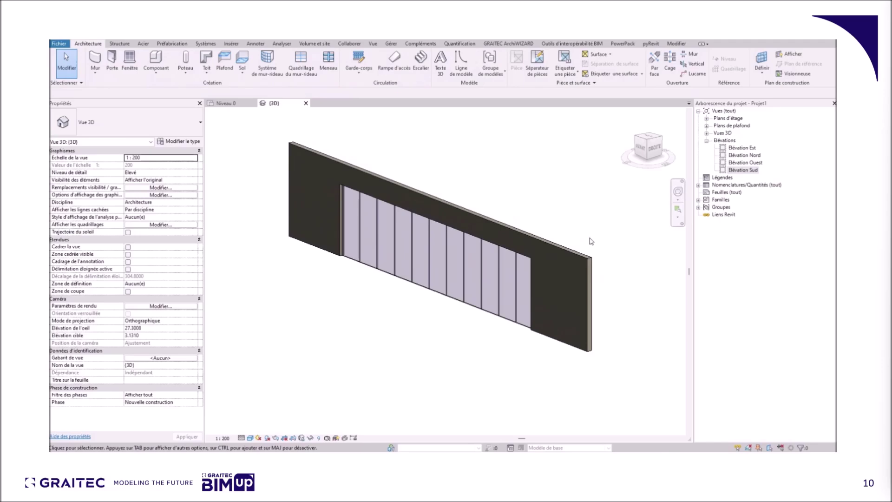
In the Niveau 0 plan, create a similar wall about 17.2 m long, parallel to the existing basic wall.
click(226, 103)
click(298, 195)
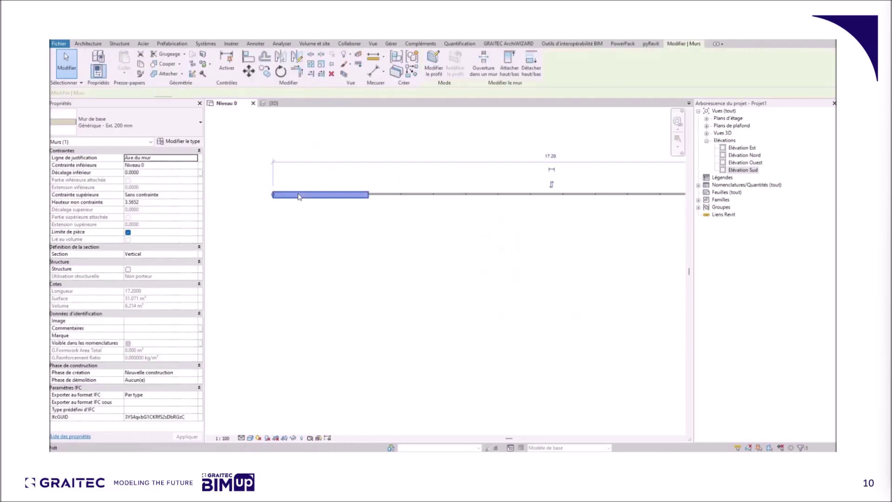
key(c)
key(s)
click(272, 182)
scroll(282, 185, down, 2)
click(526, 182)
key(Escape)
key(Escape)
scroll(274, 188, up, 3)
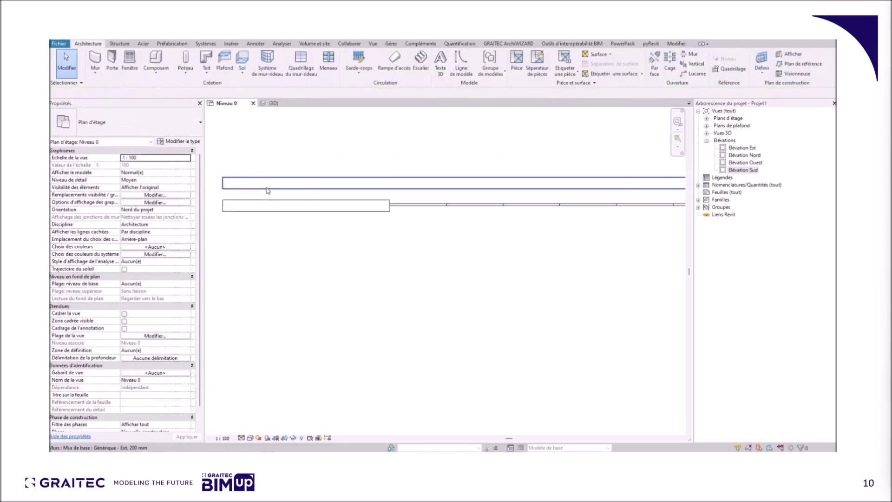
Move the new wall so that its face sits against the wall hosting the curtain wall.
click(268, 189)
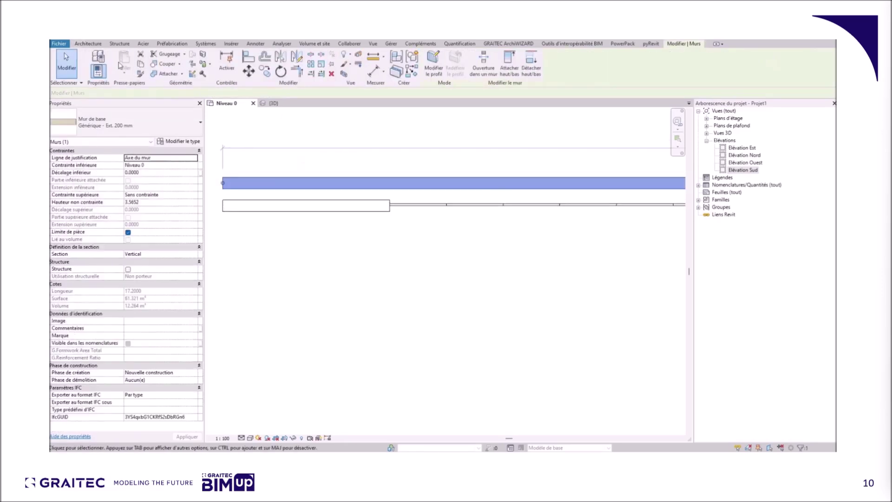
click(248, 72)
click(268, 192)
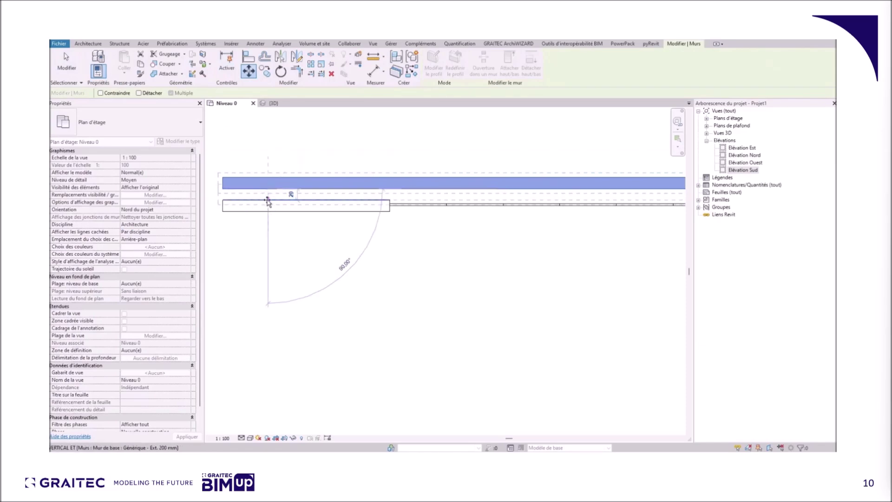
click(268, 202)
key(Escape)
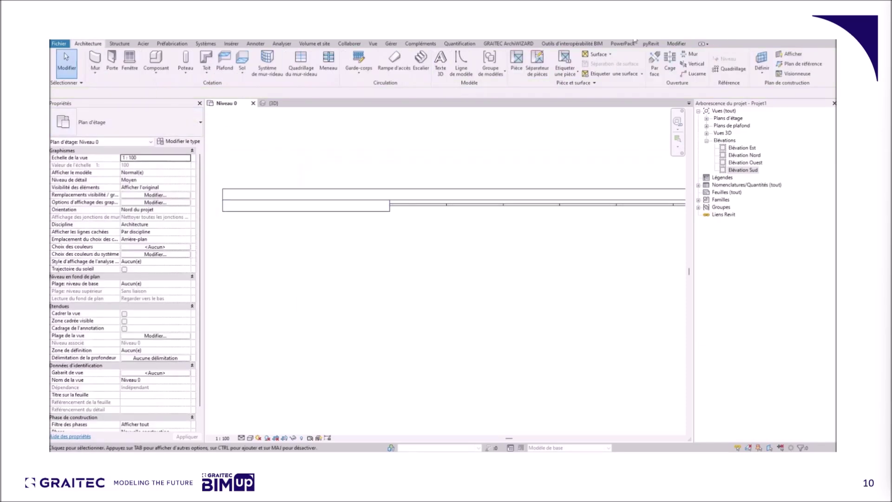
Join the geometry of the two adjacent basic walls.
click(676, 44)
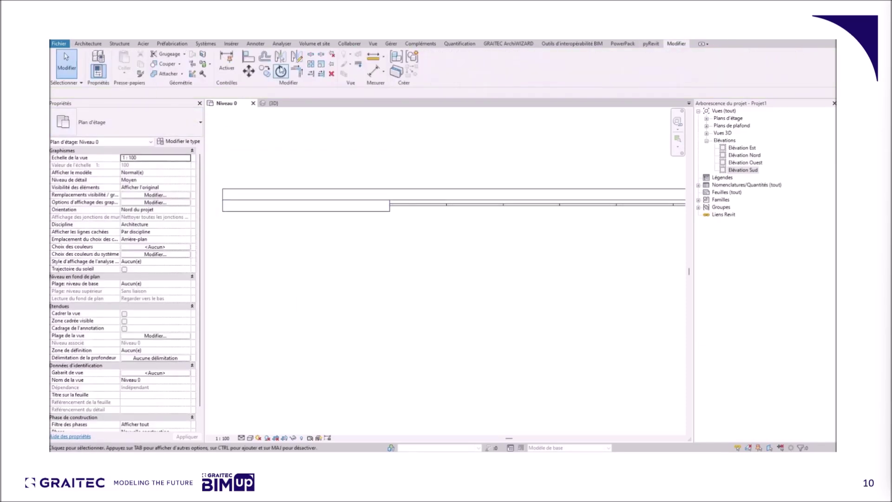
click(162, 73)
click(277, 193)
click(279, 207)
scroll(281, 245, down, 2)
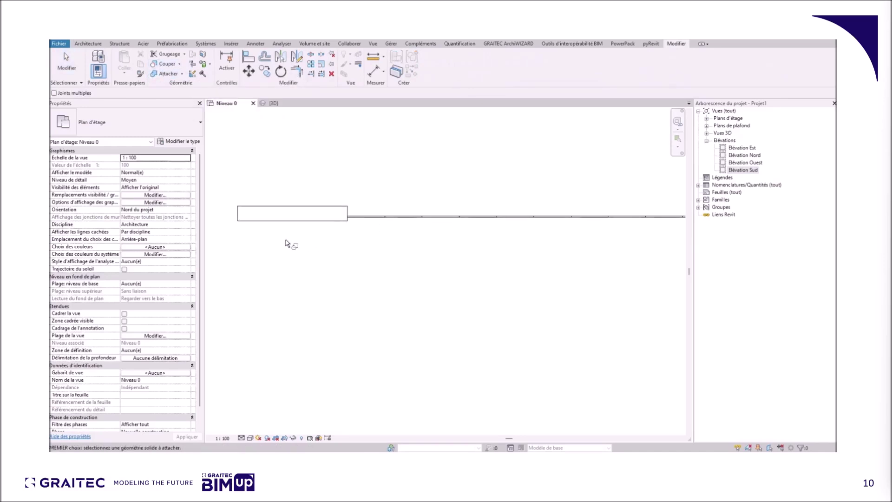
key(Escape)
Add an aligned dimension between the host wall's outer face and the curtain wall.
click(370, 222)
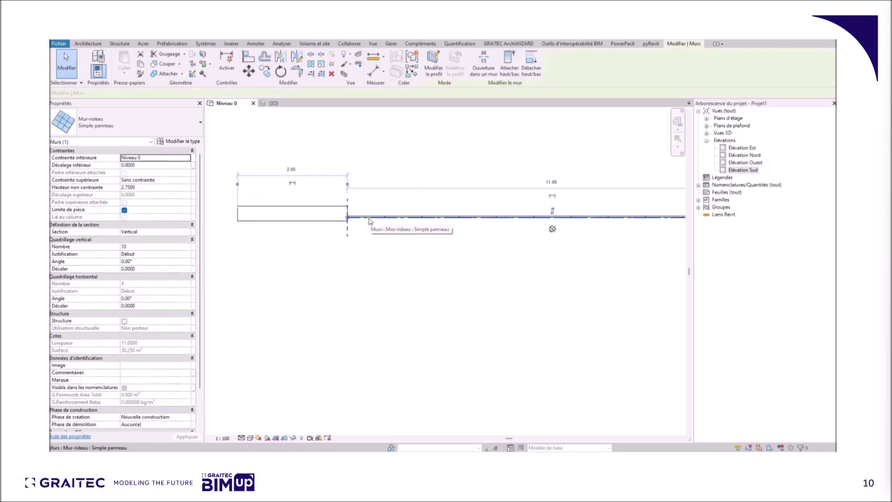
key(d)
key(i)
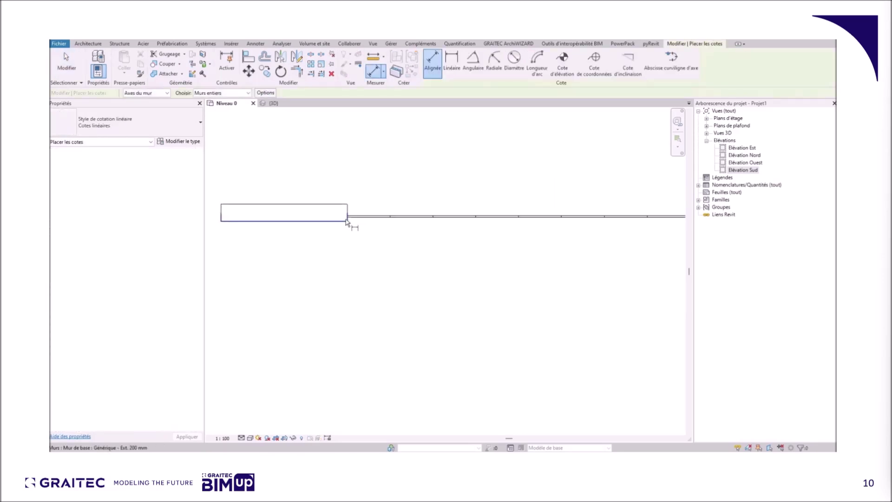
scroll(350, 221, up, 5)
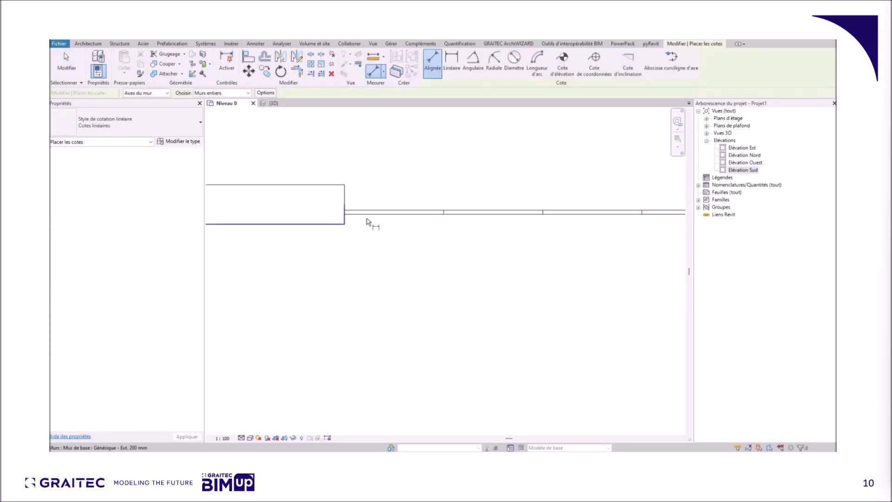
click(318, 227)
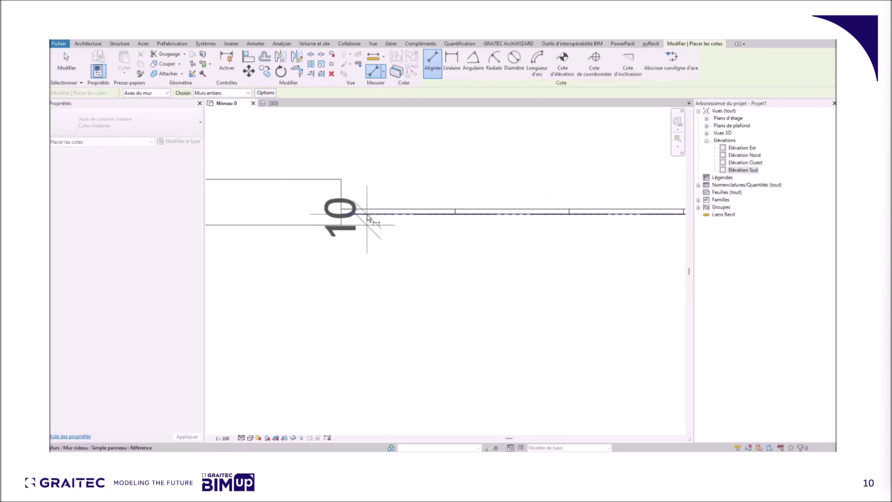
click(399, 269)
key(Escape)
key(Escape)
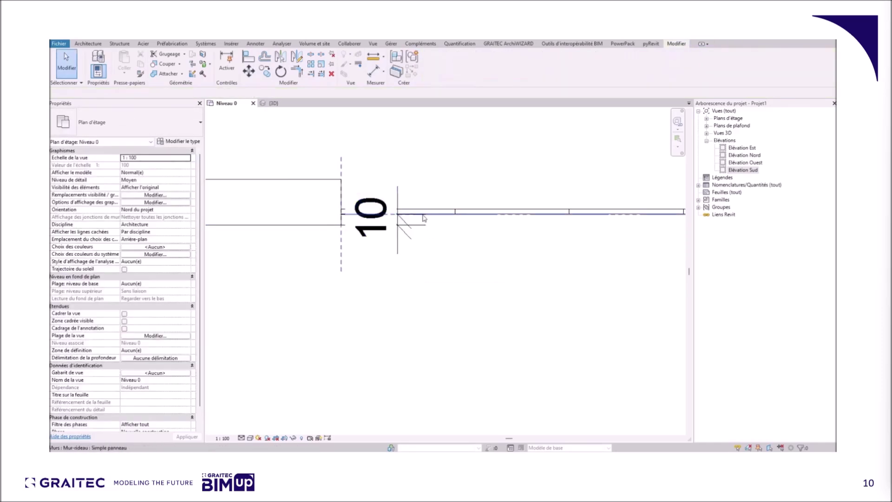
Set the curtain wall's distance from the host wall's outer face to 0.15 m and lock that dimension.
click(421, 214)
click(374, 219)
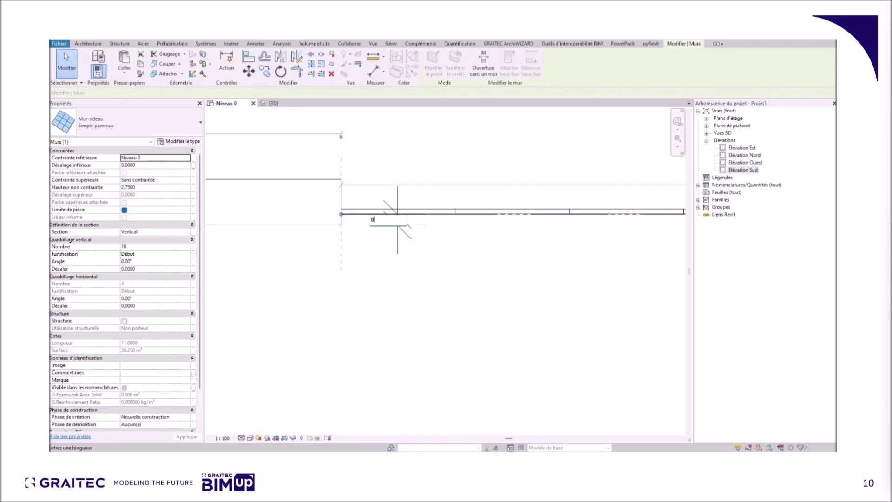
key(Return)
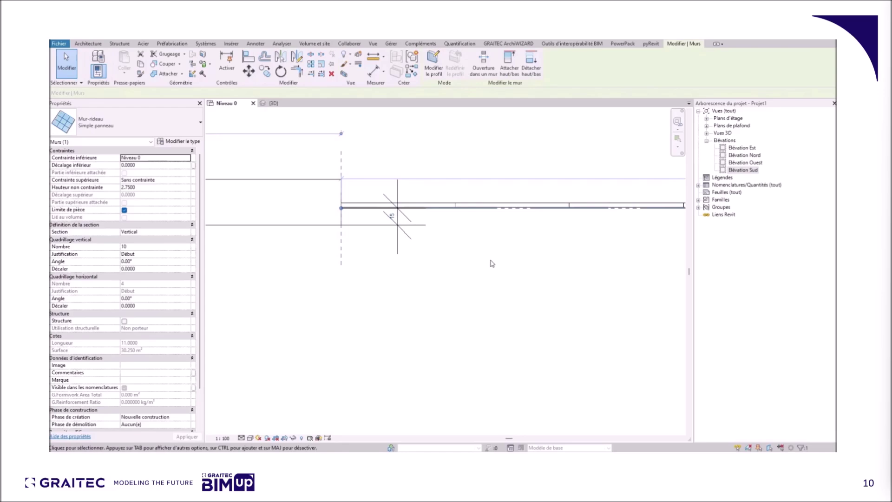
click(492, 264)
click(413, 230)
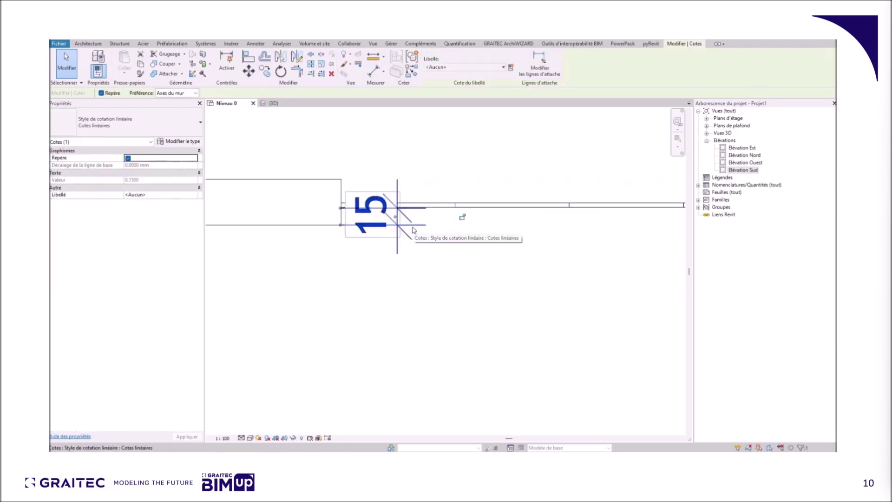
click(462, 217)
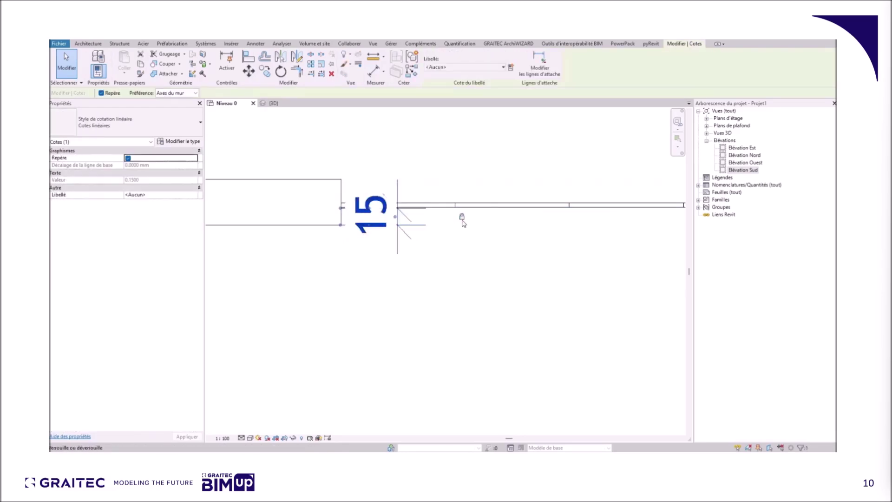
click(384, 289)
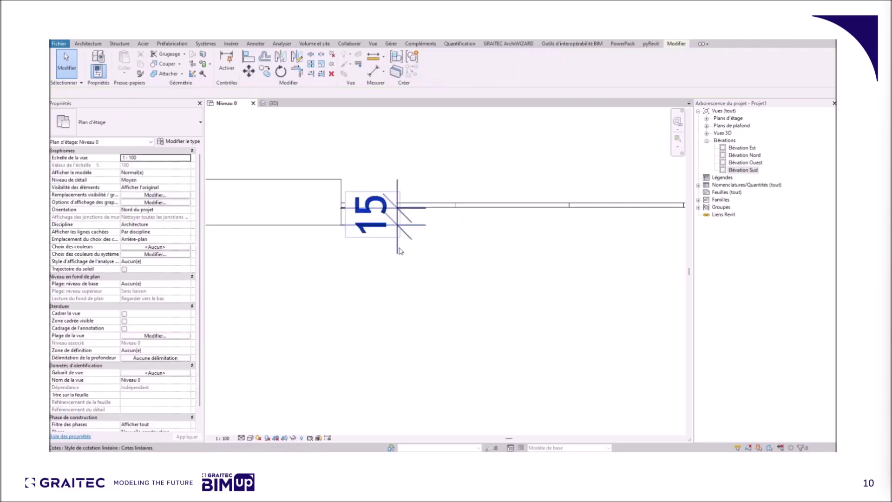
Delete the locked dimension while keeping its constraint between the walls.
click(399, 251)
key(Delete)
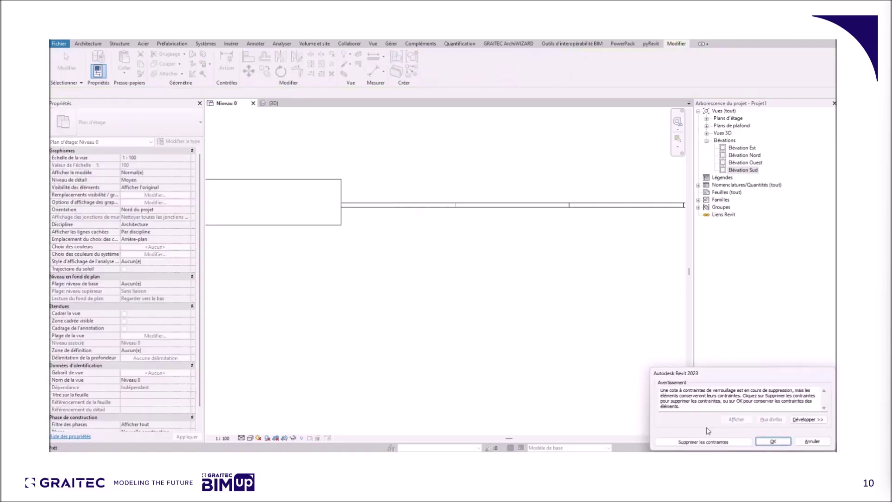
click(778, 446)
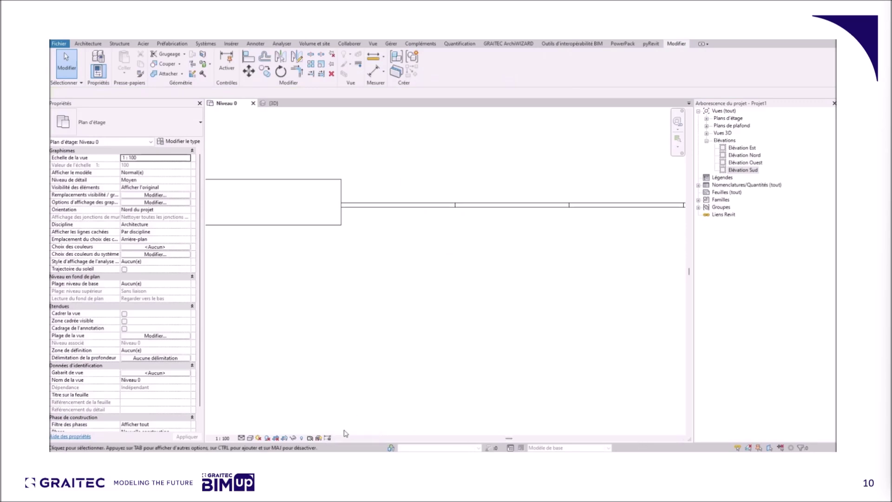
Reveal the constraints in the floor plan around the curtain wall and exit the reveal mode.
click(328, 438)
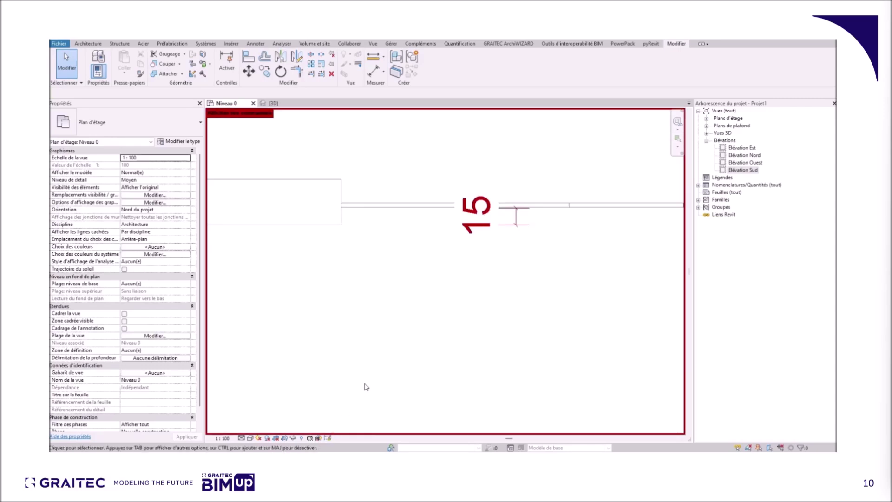
scroll(366, 386, down, 2)
click(328, 439)
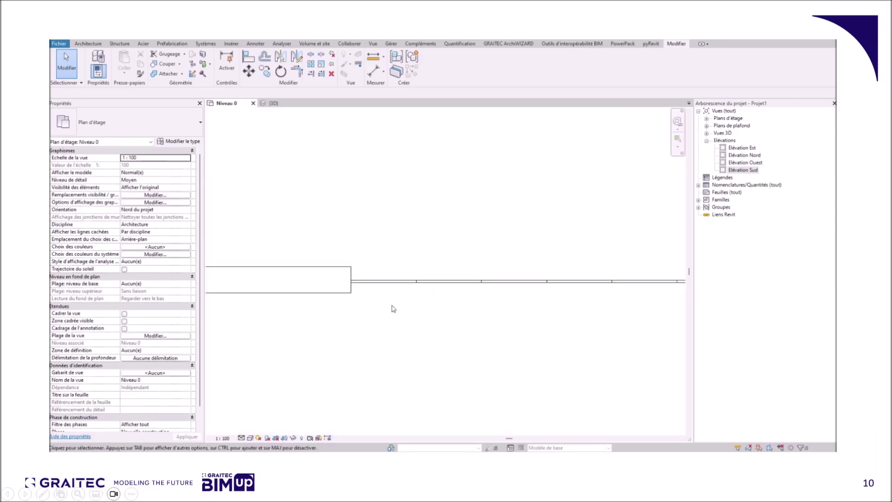
Choose Panneau système : Vitré as the curtain panel of the Simple panneau wall type and switch to the 3D view.
click(390, 289)
click(183, 141)
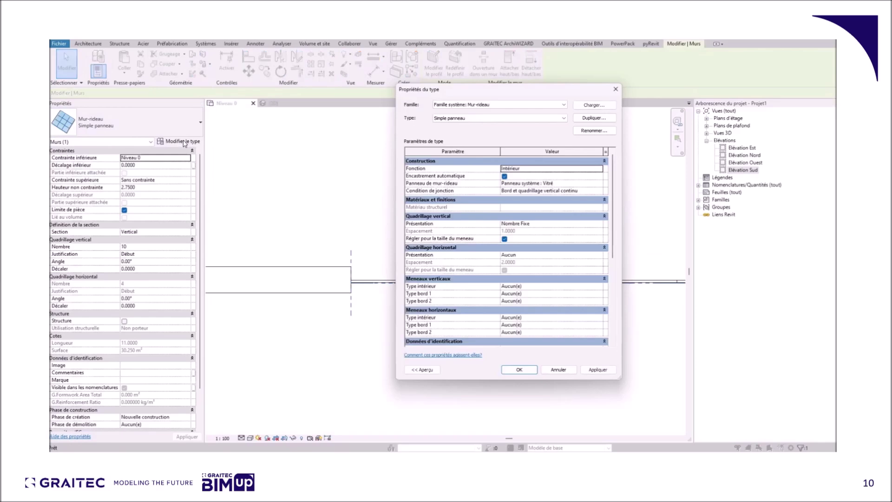
click(564, 184)
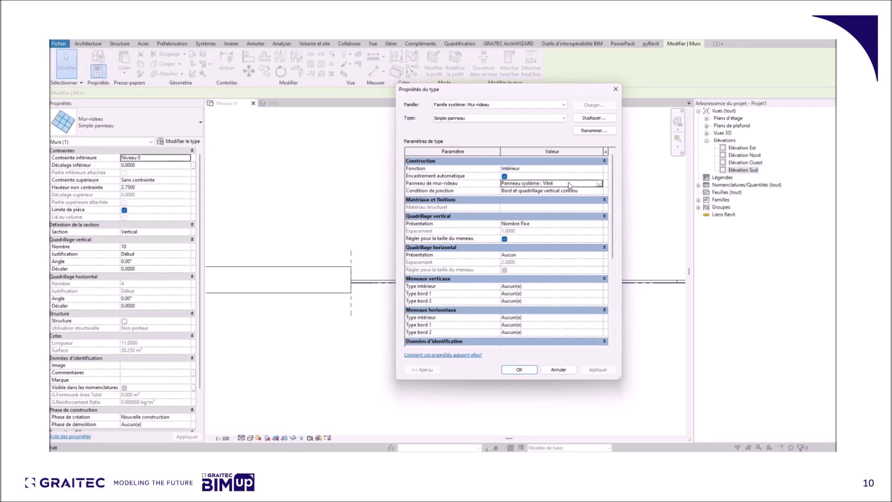
click(600, 184)
click(561, 216)
click(519, 370)
click(274, 105)
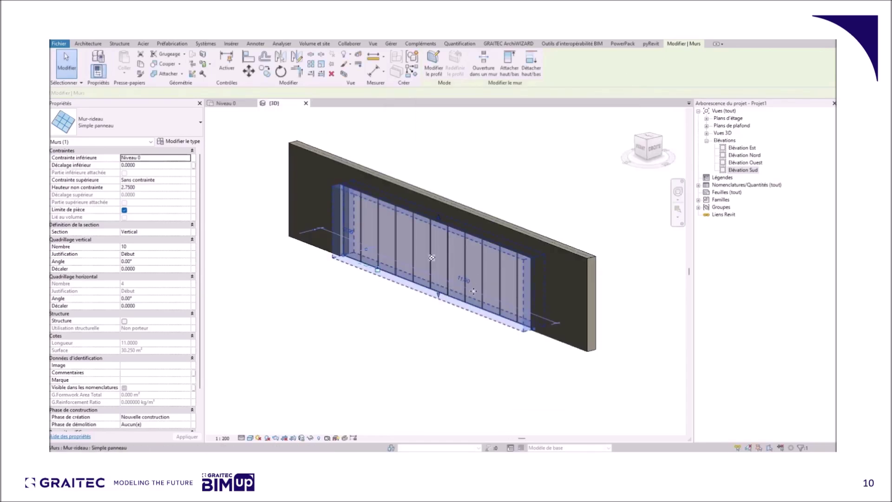
Inspect the properties of two individual glazed panels in the embedded curtain wall.
click(496, 279)
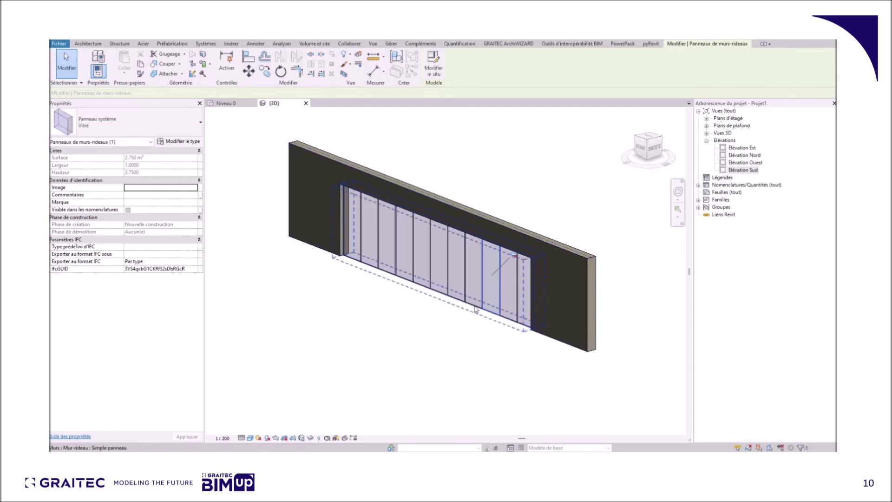
click(484, 282)
click(455, 362)
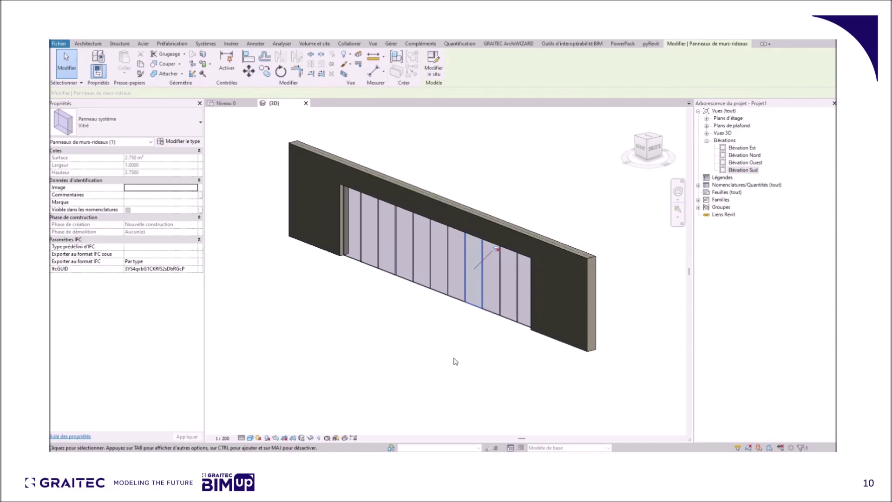
Review the curtain panel options available for the Simple panneau curtain wall type and close its type properties.
click(468, 315)
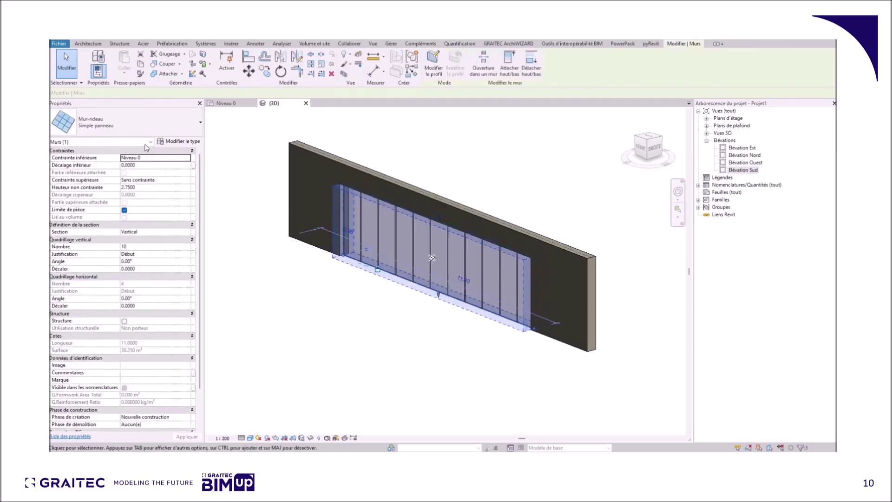
click(169, 142)
click(596, 185)
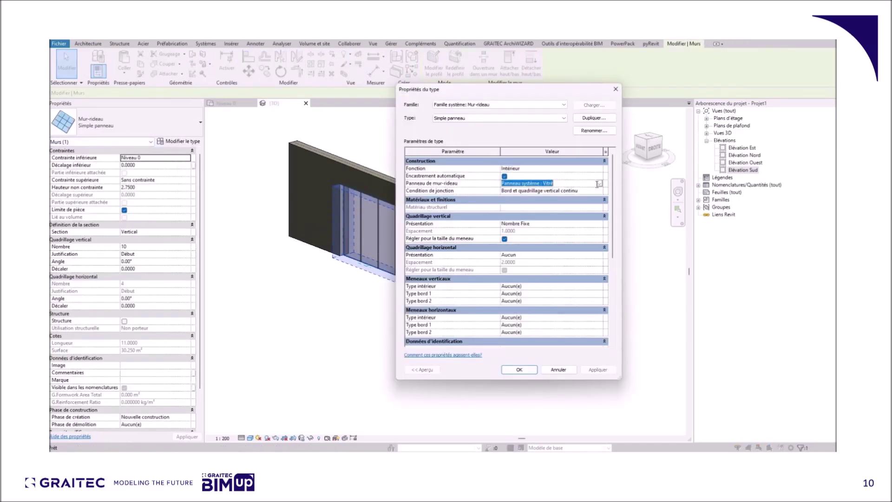
click(599, 184)
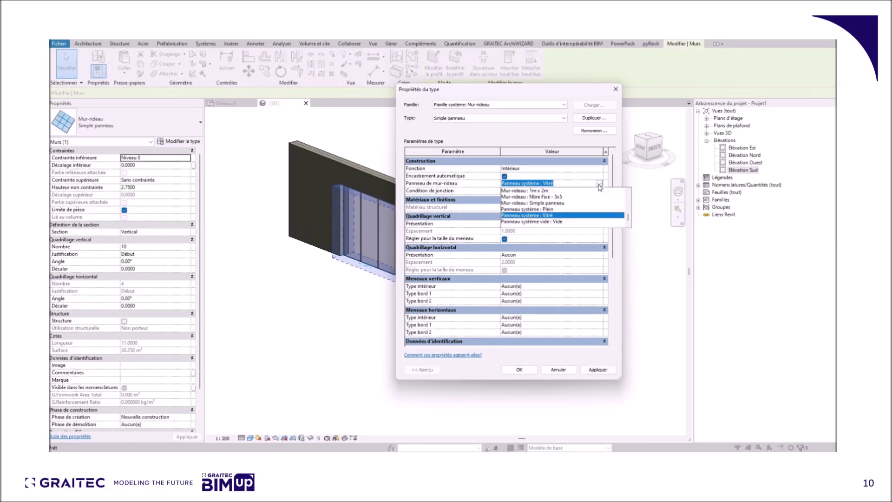
scroll(581, 213, up, 4)
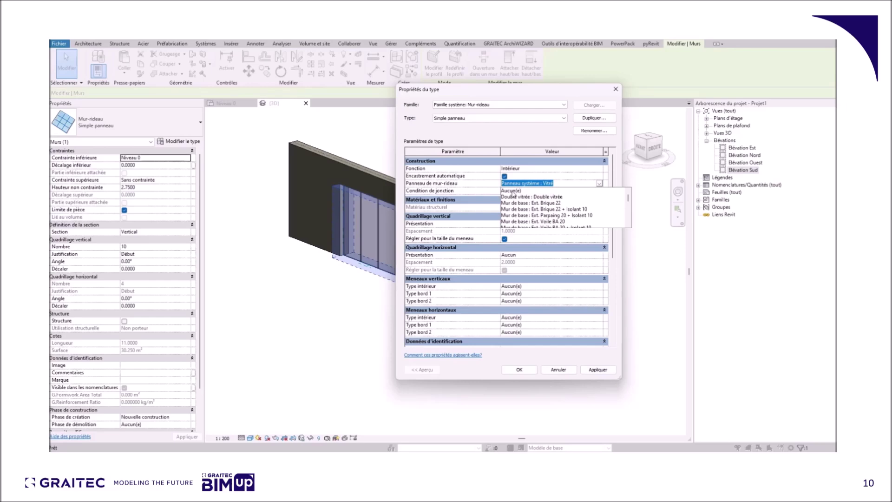
click(559, 371)
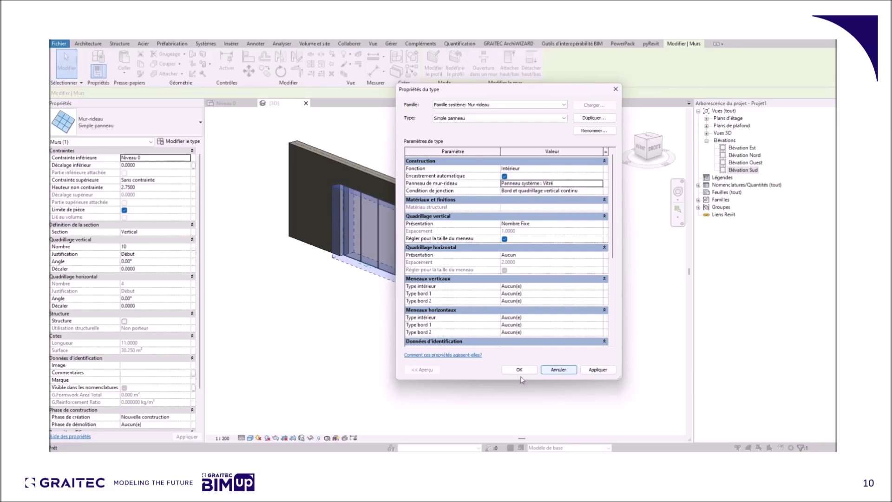
click(557, 372)
click(489, 377)
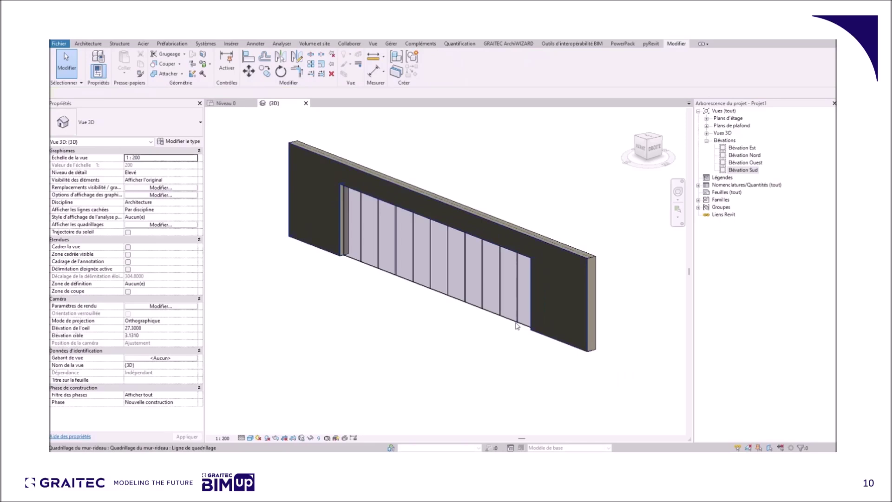
Recheck the embedded curtain wall's type properties and cancel without changing them.
click(501, 325)
click(177, 142)
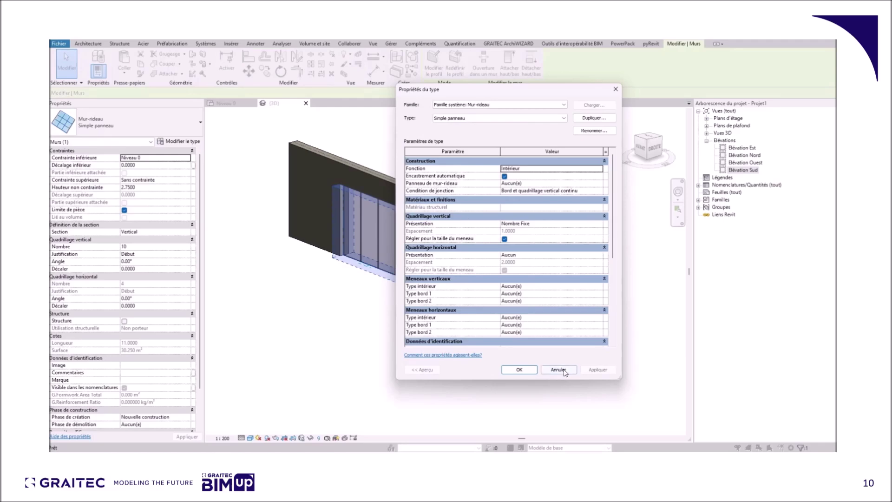
click(565, 373)
click(535, 380)
Delete the two basic walls surrounding the curtain wall.
drag(688, 393, 566, 296)
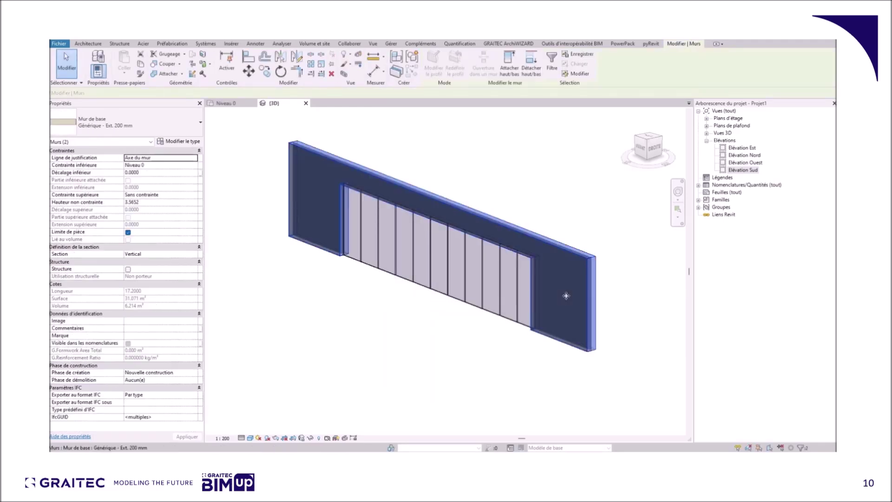
key(Delete)
In the Niveau 0 plan, draw a similar curtain wall about 5.2 m long, perpendicular to the existing one from its right end.
click(540, 302)
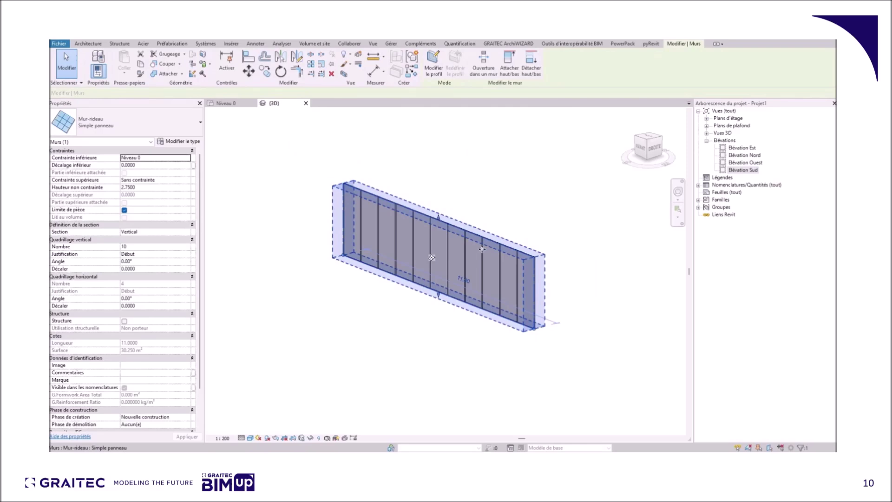
click(226, 103)
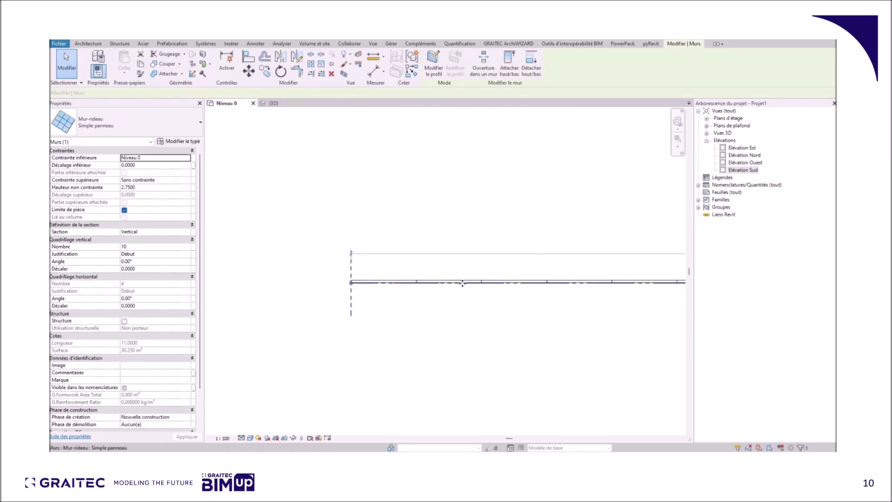
key(c)
key(s)
scroll(337, 295, down, 5)
scroll(549, 296, up, 6)
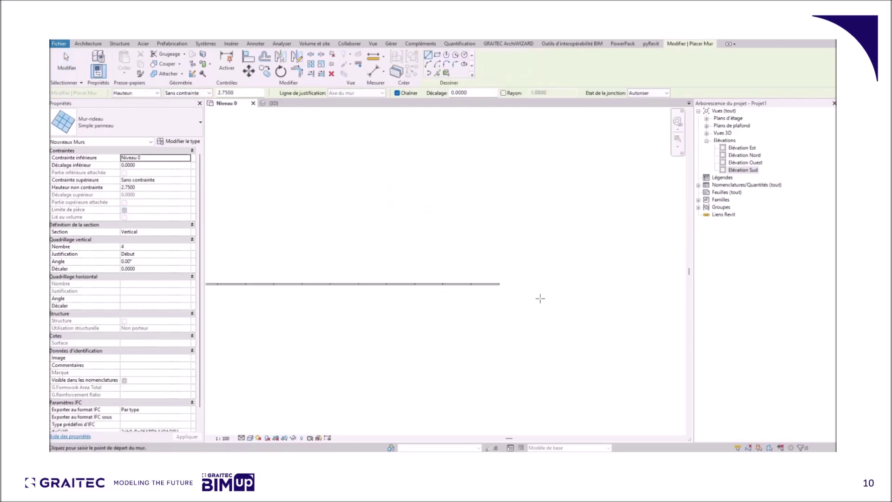
click(493, 281)
scroll(491, 334, down, 1)
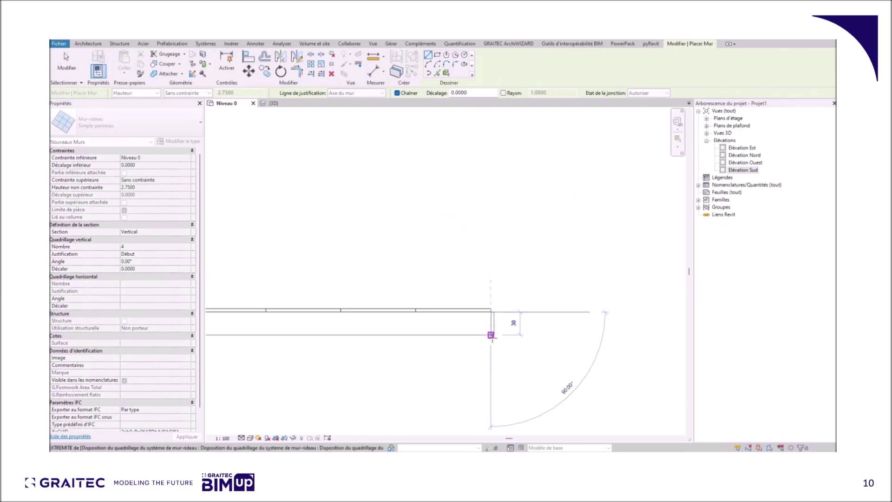
click(494, 132)
key(Escape)
key(Escape)
Change both curtain walls to the 1m x 1m - Meneaux type and display them in the 3D view.
drag(553, 374, 442, 274)
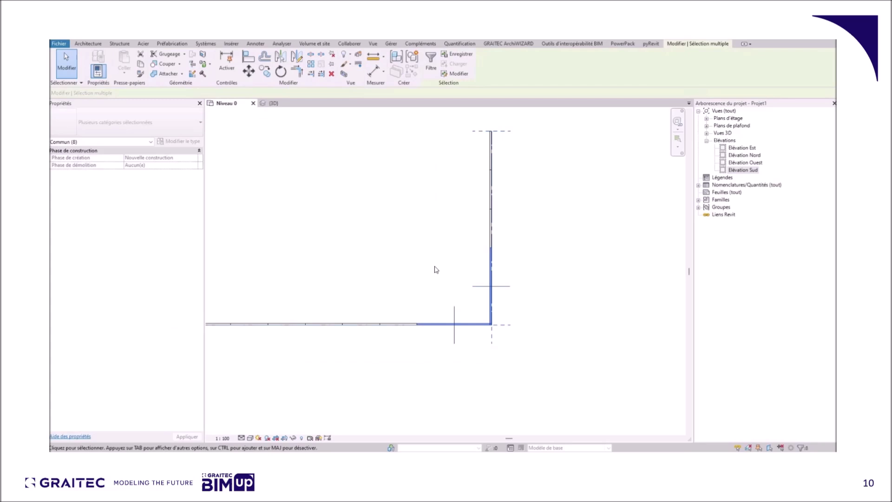
key(Escape)
scroll(467, 289, down, 5)
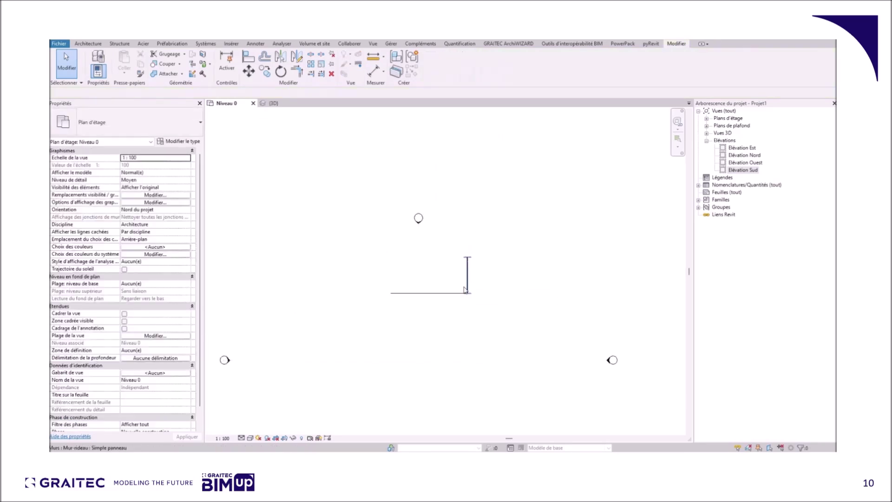
click(469, 287)
ctrl+click(436, 293)
click(130, 114)
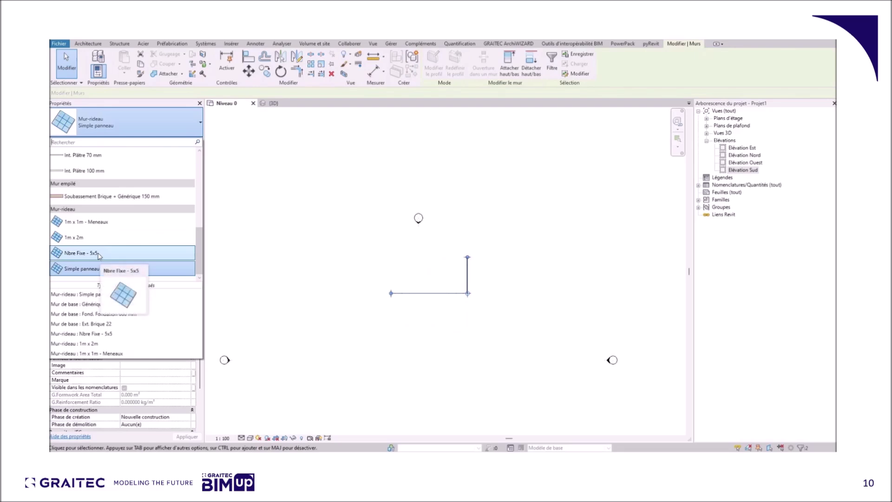
click(98, 224)
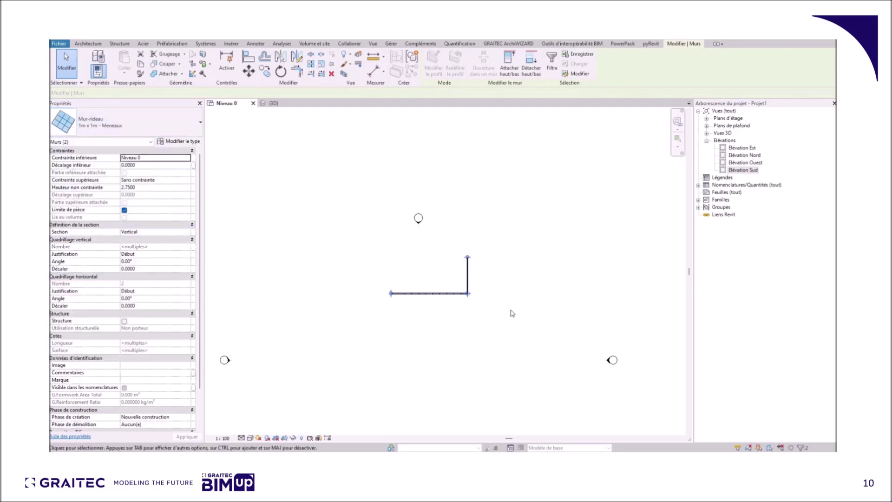
click(282, 105)
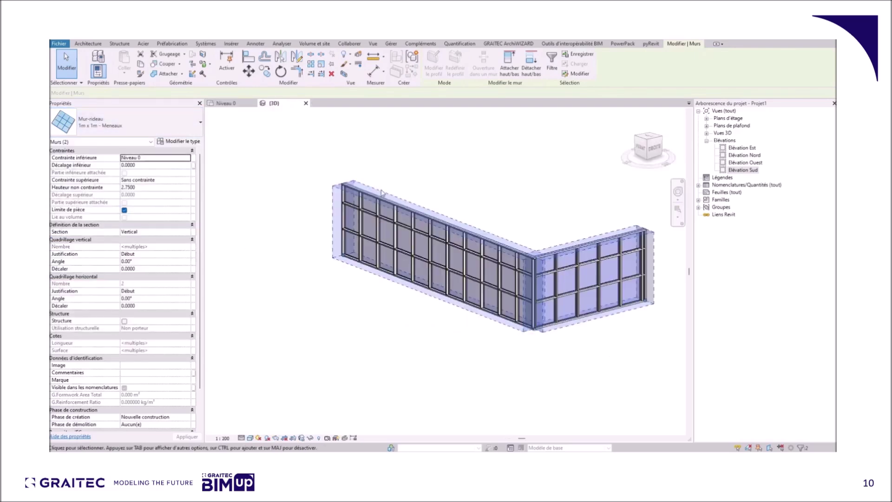
Set the join condition of the 1m x 1m - Meneaux type to Bord et quadrillage horizontal continu.
scroll(556, 327, up, 6)
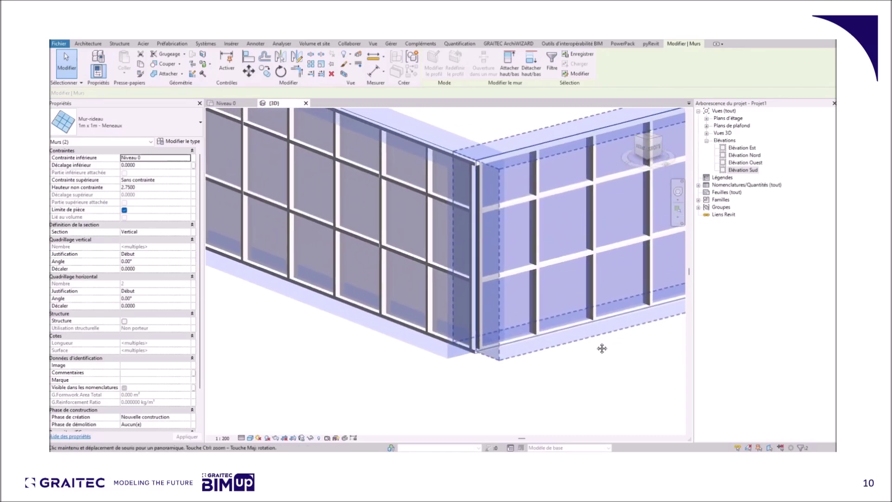
middle_drag(601, 349, 569, 370)
click(557, 361)
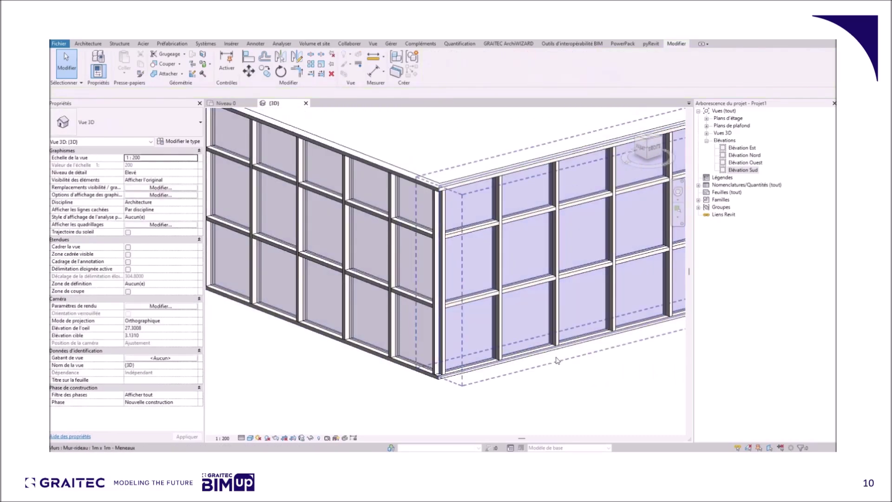
click(557, 359)
click(179, 141)
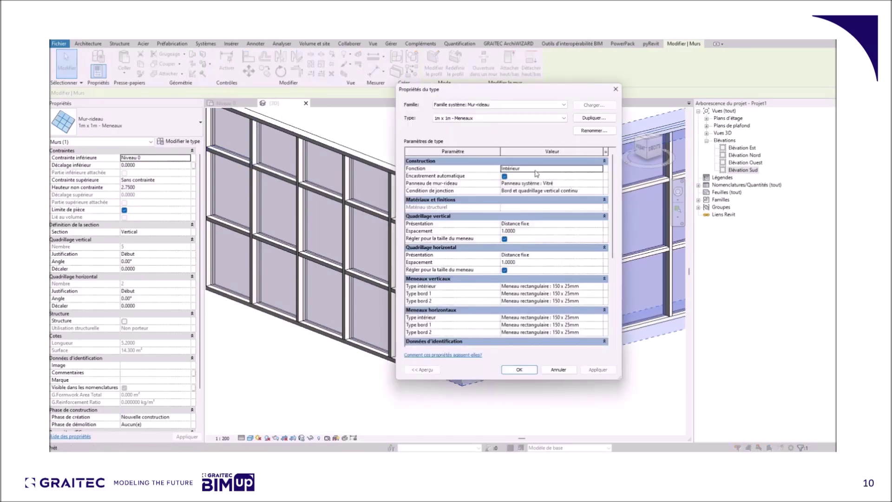
click(588, 194)
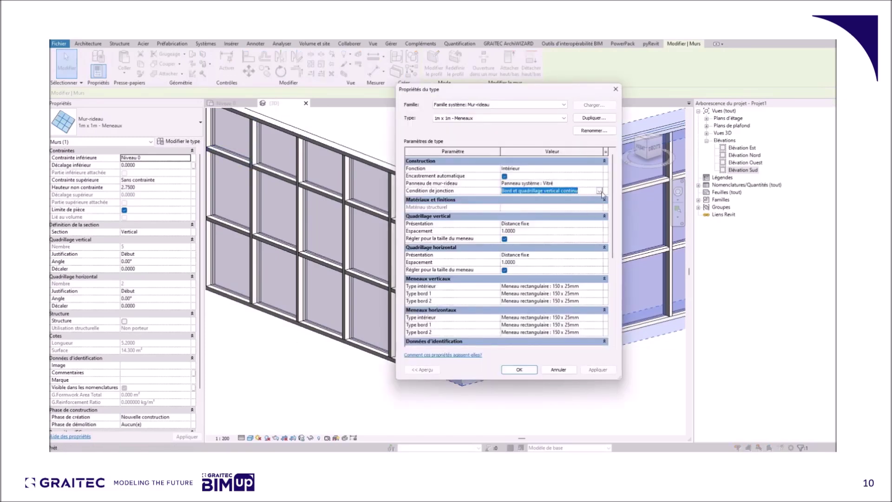
click(600, 191)
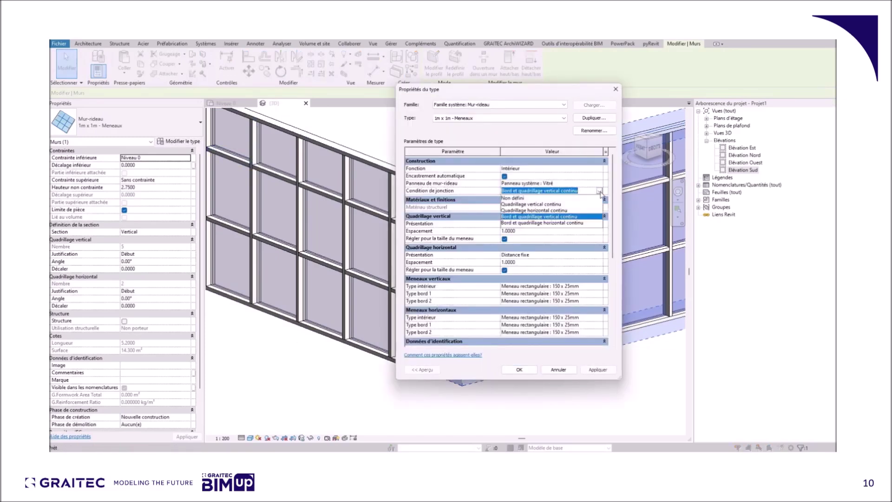
click(575, 224)
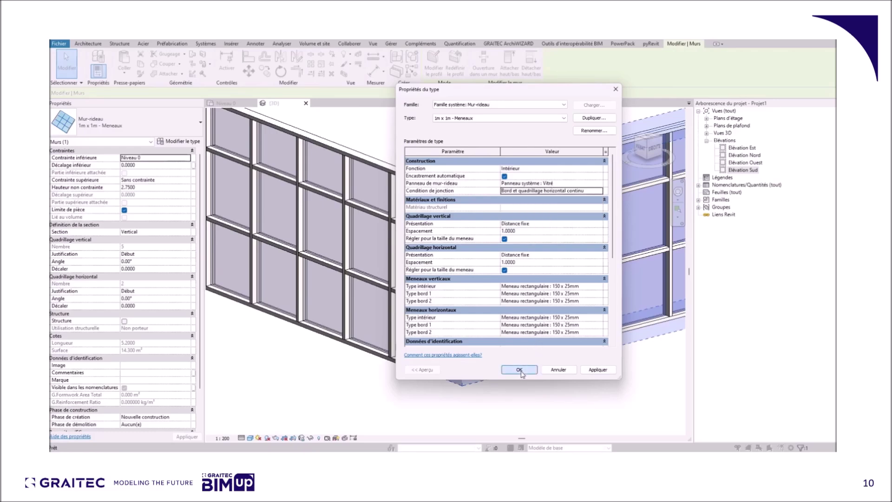
click(523, 371)
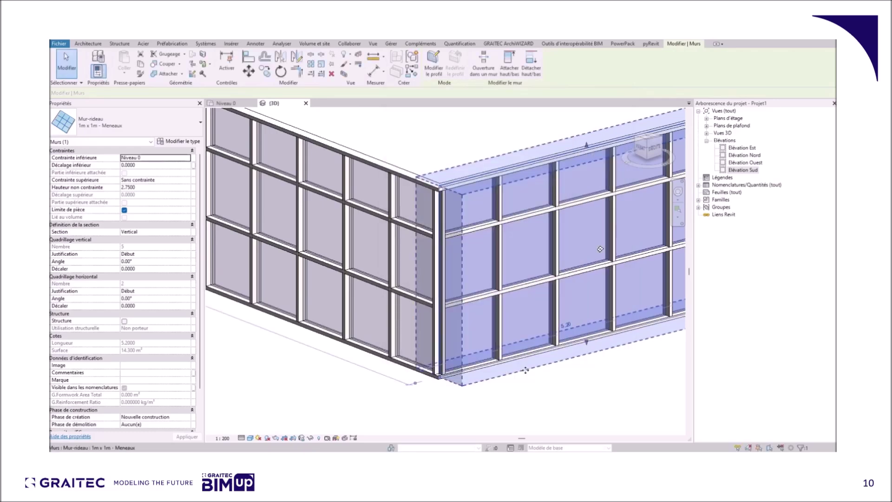
Set the join condition of the 1m x 1m - Meneaux type to Quadrillage horizontal continu.
click(183, 142)
click(600, 191)
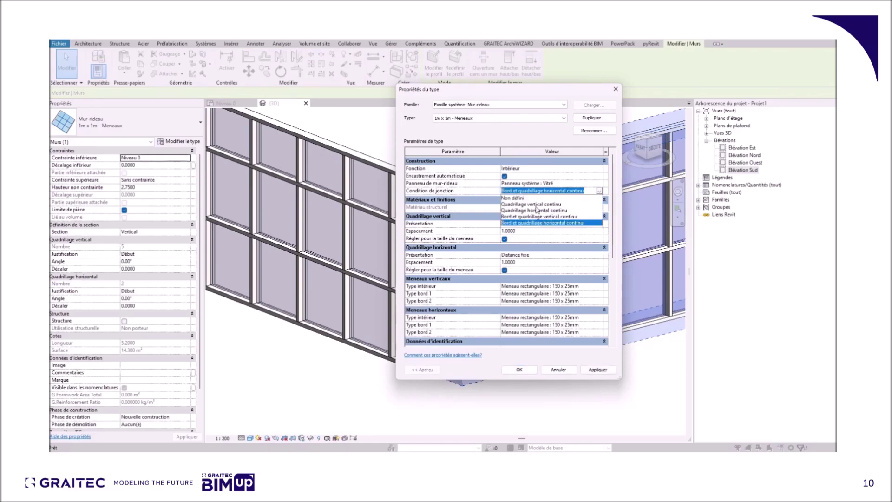
click(538, 211)
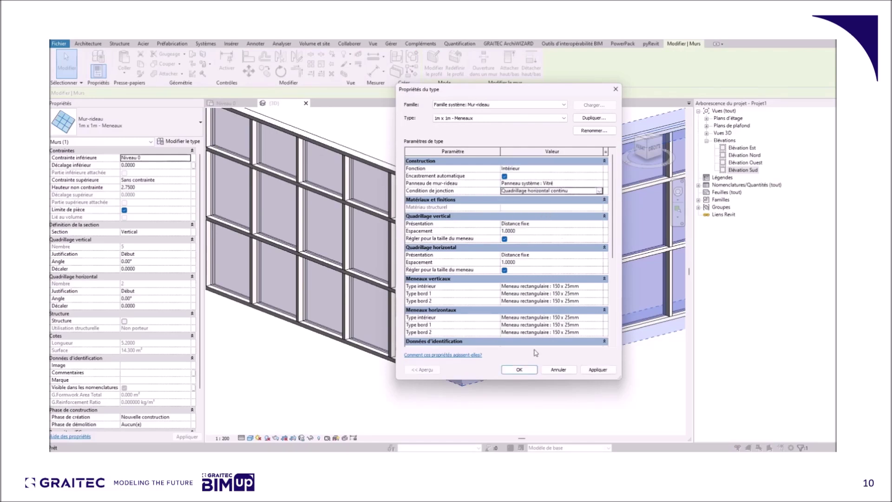
click(525, 371)
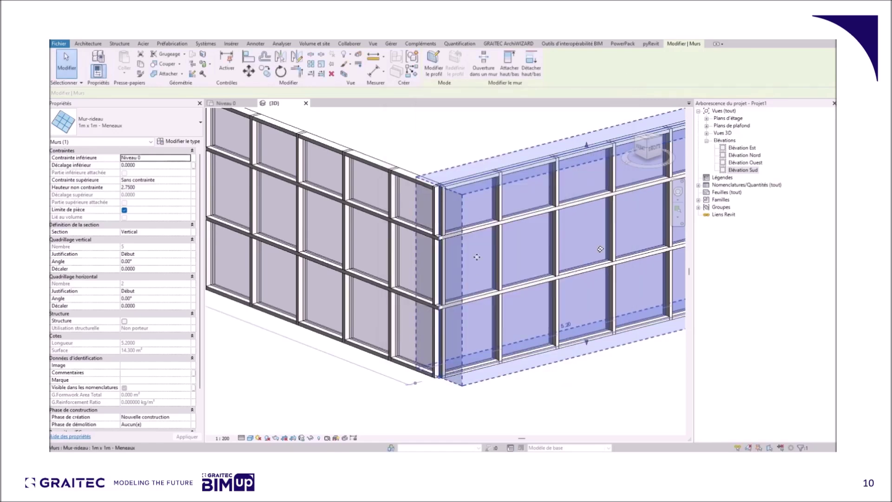
scroll(452, 227, down, 4)
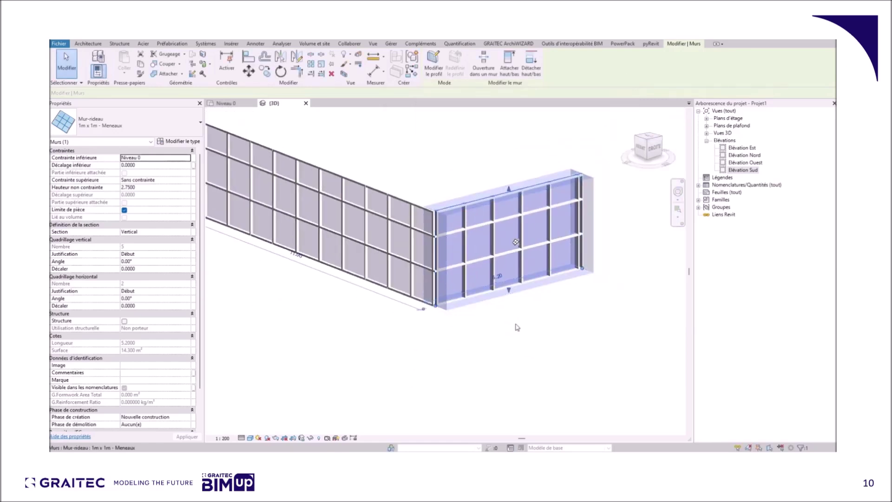
Delete the shorter, perpendicular curtain wall in the 3D view.
click(544, 342)
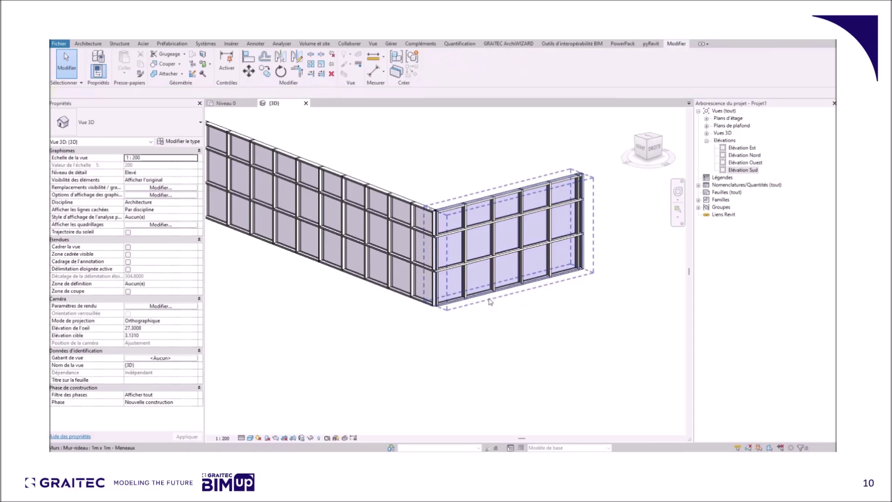
click(489, 299)
key(Delete)
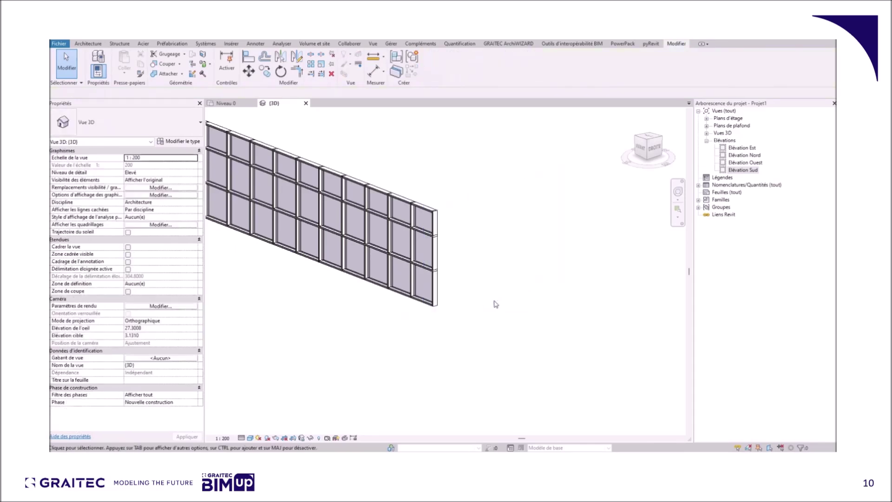
Set the vertical grid layout of the remaining wall's 1m x 1m - Meneaux type to Aucun and delete the generated grid lines.
scroll(596, 327, down, 2)
scroll(391, 261, up, 2)
click(391, 261)
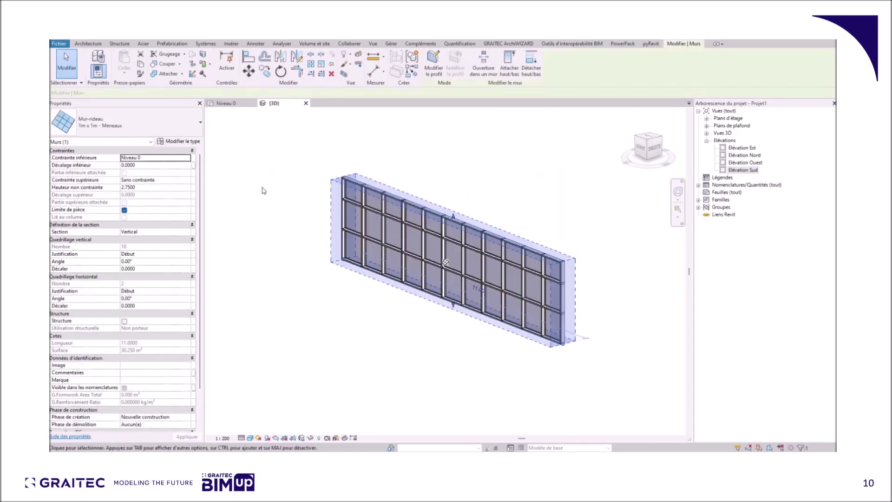
click(193, 141)
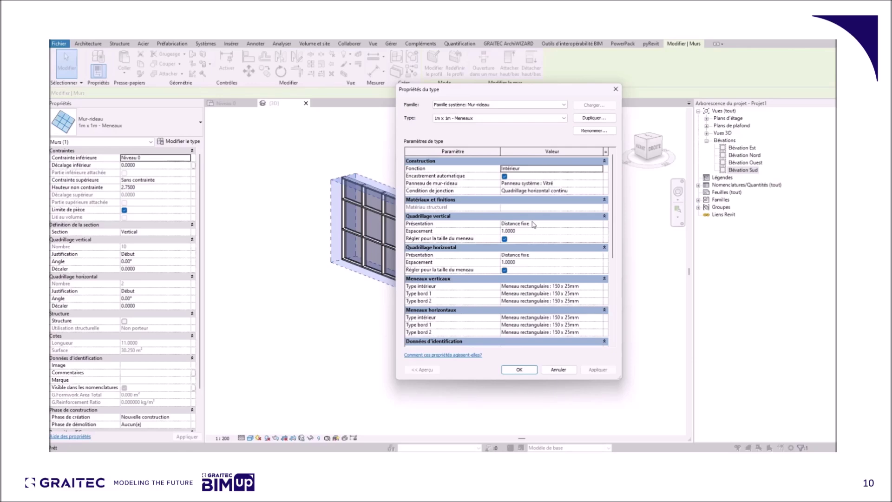
click(601, 225)
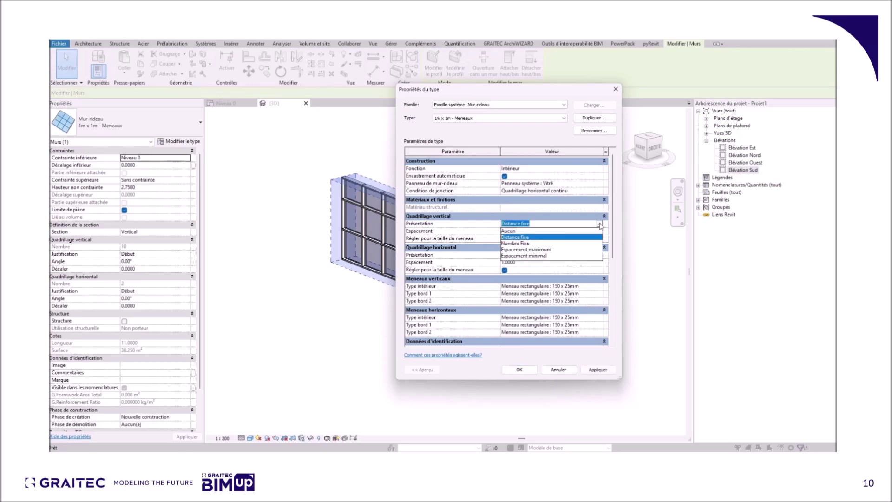
click(521, 231)
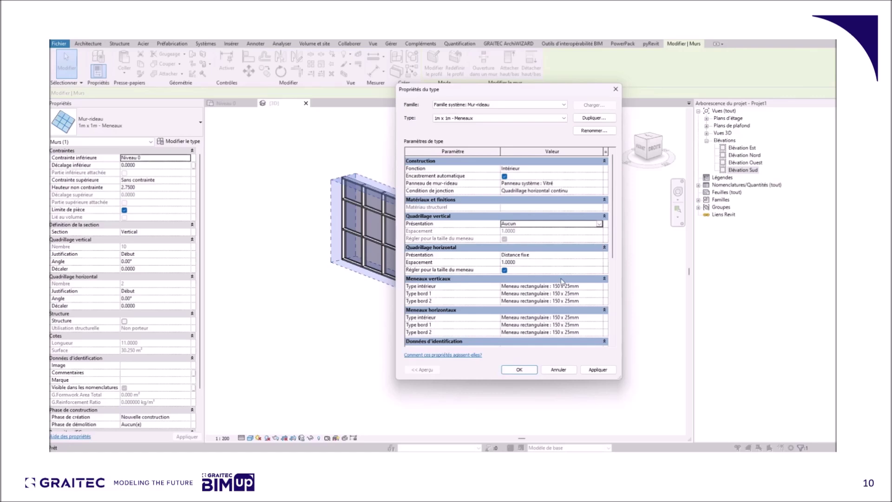
click(520, 370)
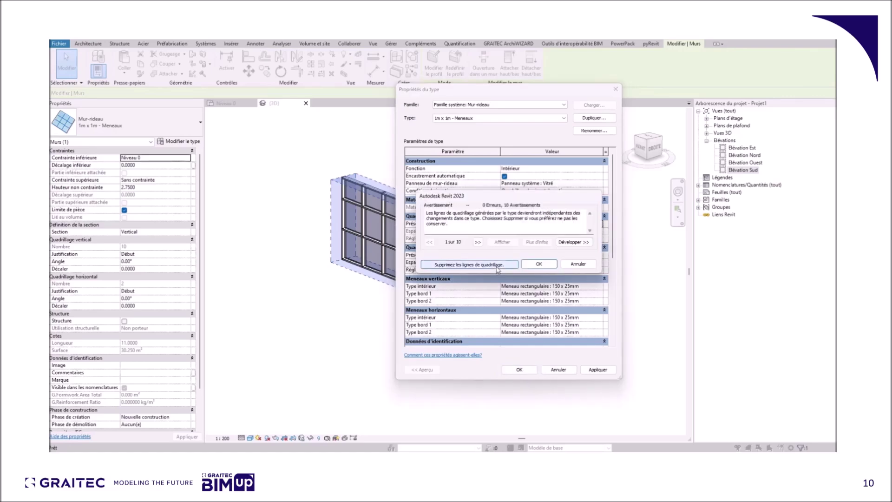
click(469, 264)
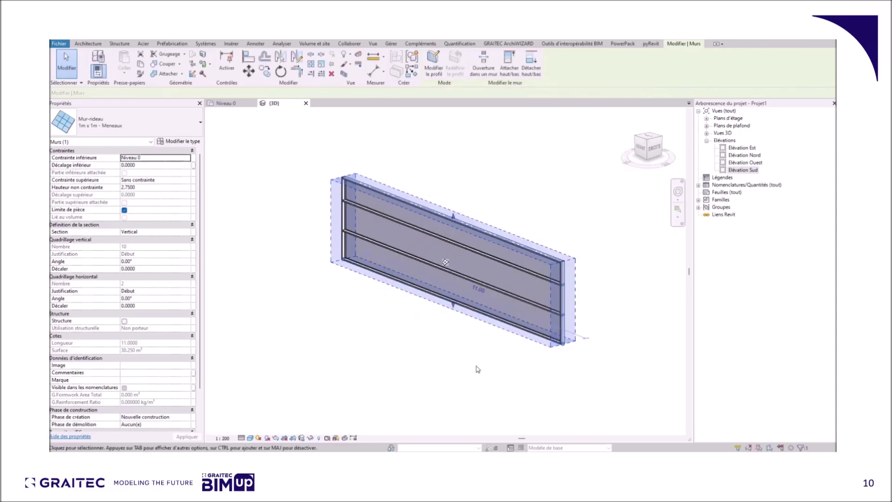
Set the type's vertical grid layout to Distance fixe with a spacing of 1.5 m.
click(188, 141)
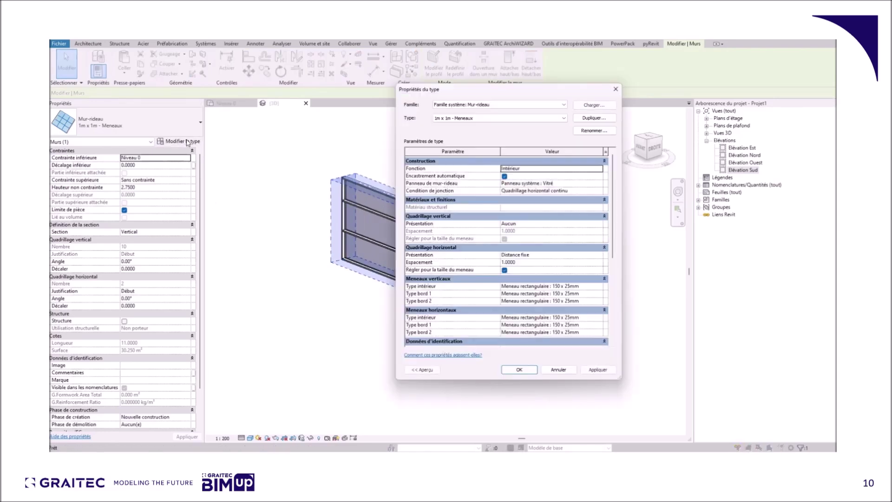
click(600, 224)
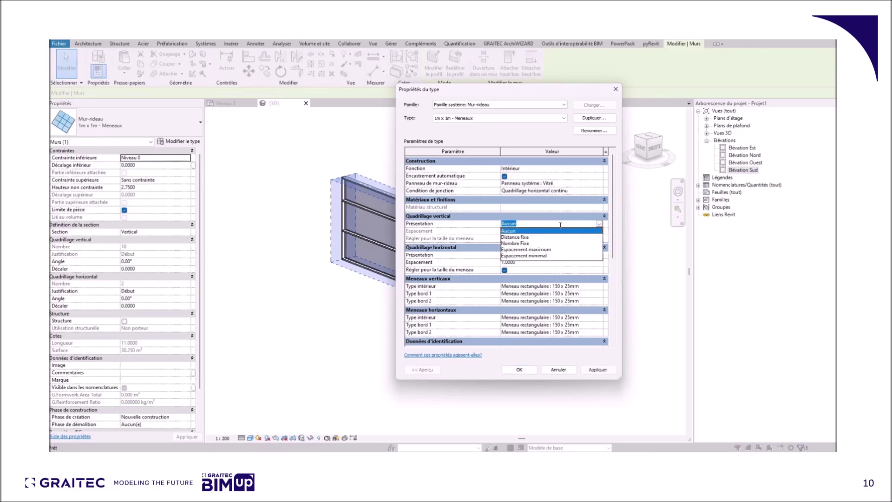
click(512, 239)
click(522, 232)
text(1.5000)
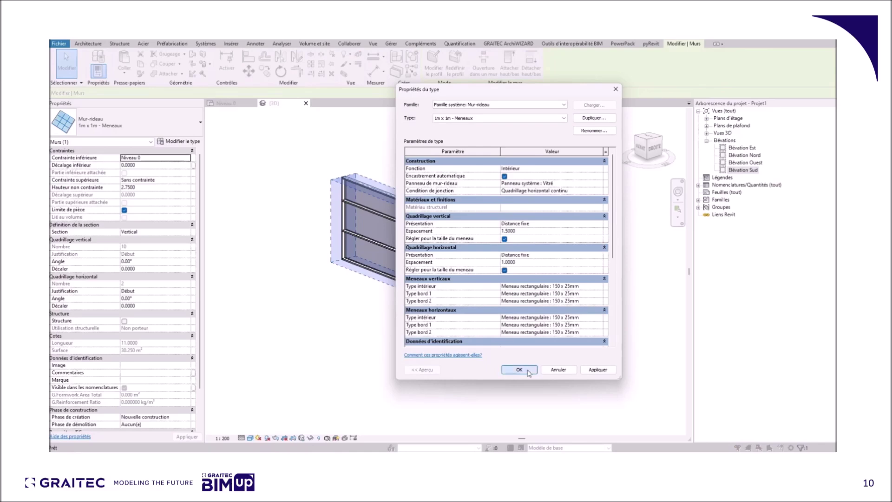
click(529, 371)
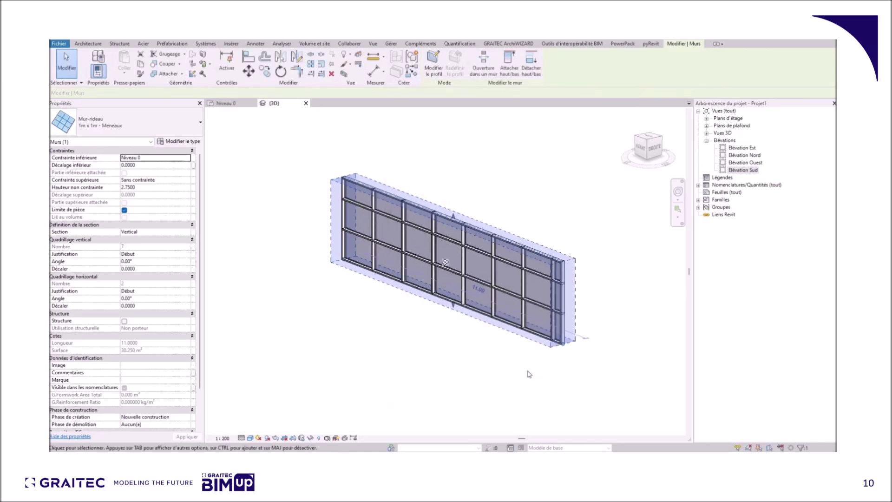
Set the vertical grid justification of the selected curtain wall to Centre.
scroll(538, 358, up, 4)
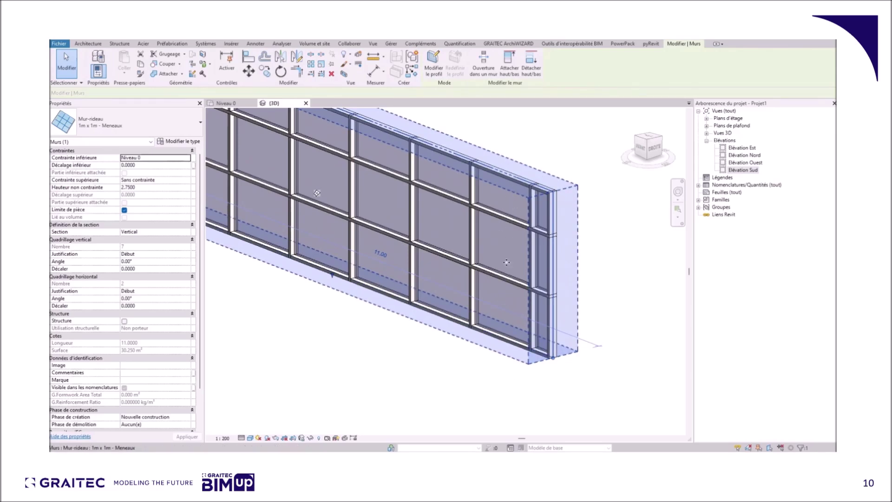
scroll(583, 388, down, 2)
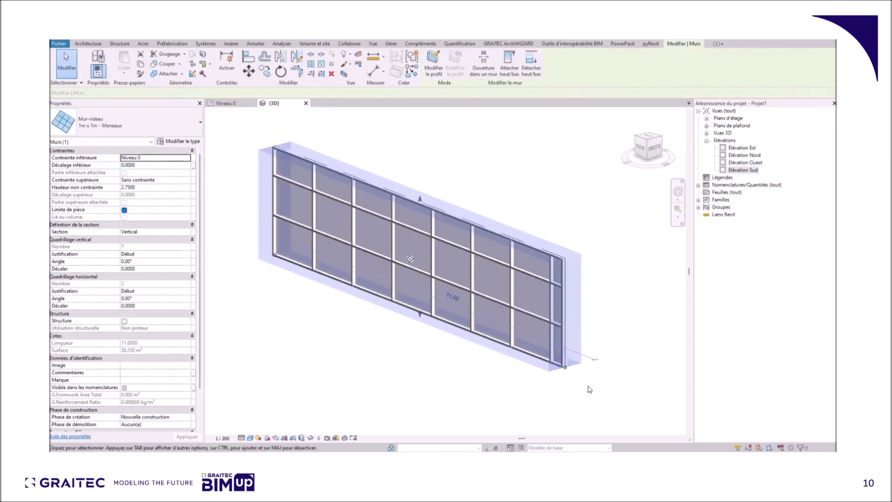
click(188, 254)
click(140, 274)
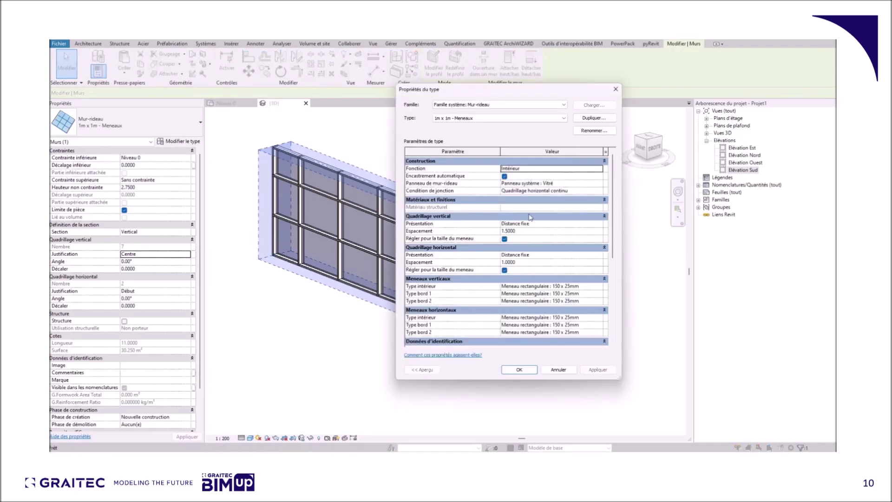
Change the vertical grid layout of the 1m x 1m - Meneaux type to Nombre Fixe.
click(598, 223)
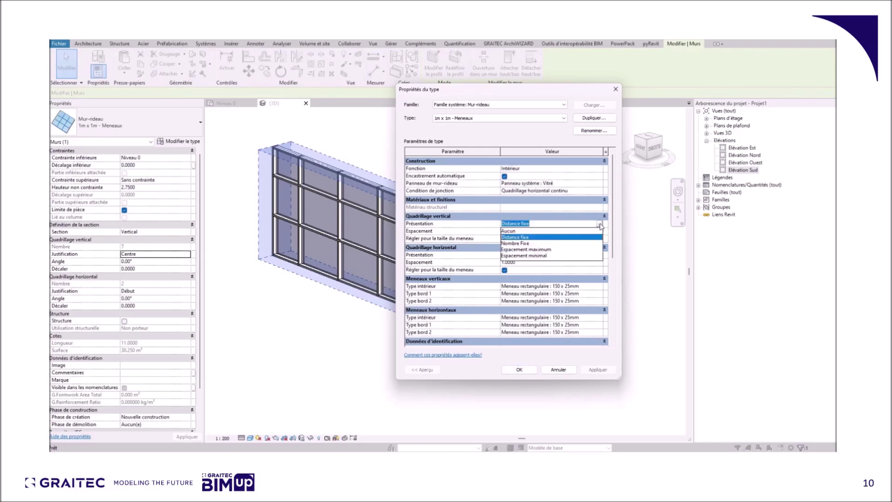
click(516, 243)
click(521, 370)
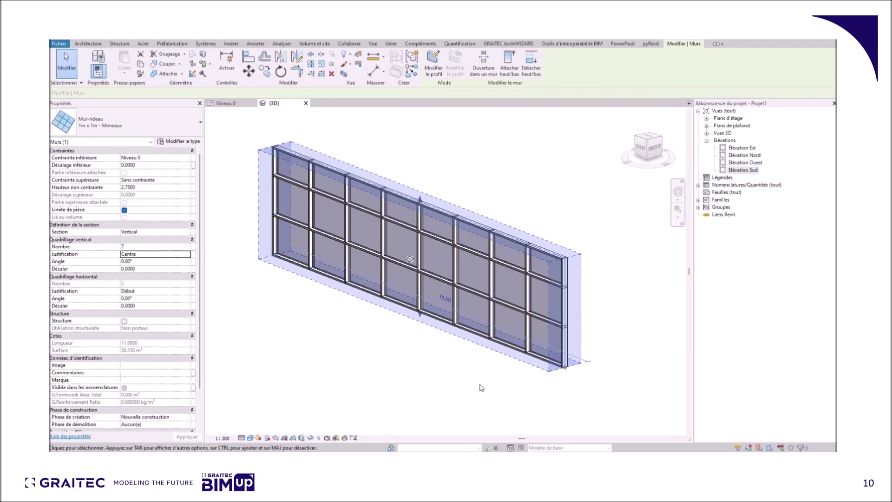
Show the curtain wall in the Elévation Sud view and deselect it.
double_click(743, 170)
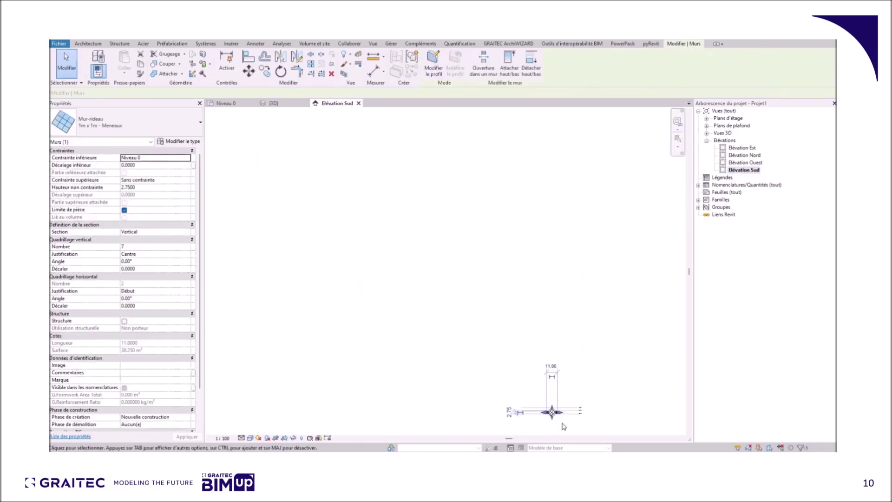
scroll(544, 419, up, 5)
click(554, 393)
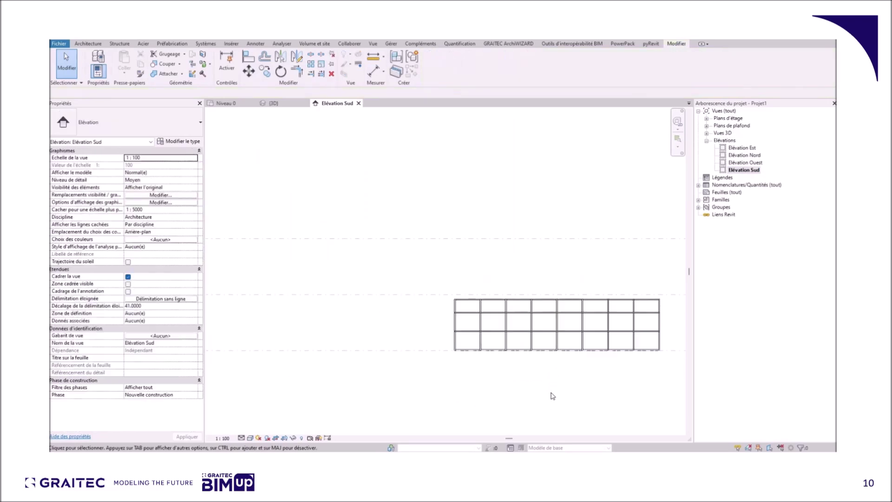
Place an aligned dimension between two adjacent vertical mullions near the middle of the curtain wall.
key(d)
key(i)
scroll(523, 335, up, 3)
click(547, 314)
click(597, 314)
click(579, 316)
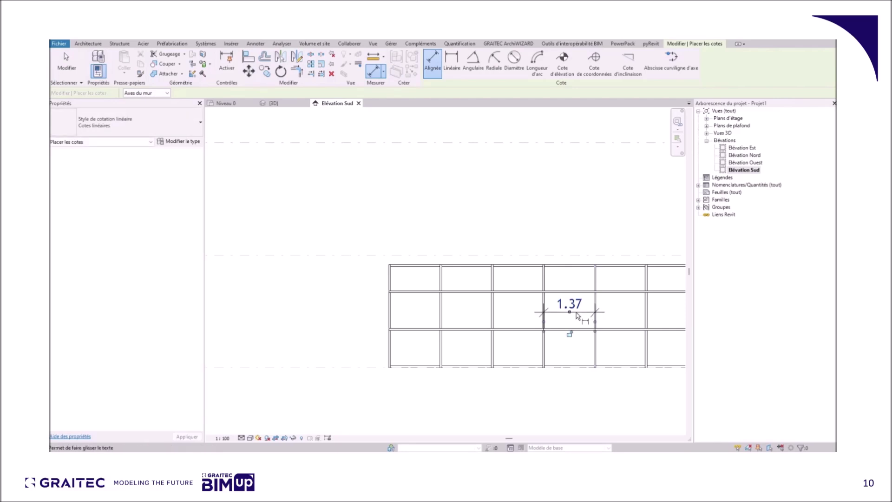
scroll(628, 358, up, 3)
middle_drag(627, 358, 562, 361)
key(Escape)
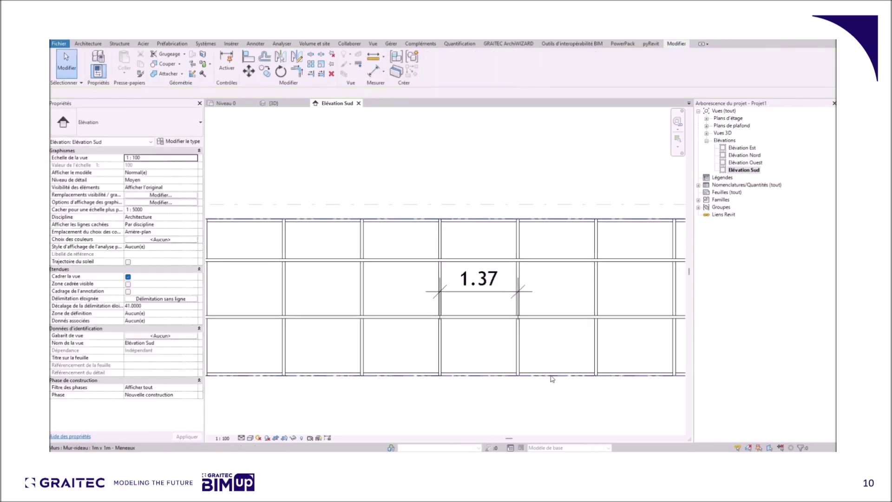
Turn off Régler pour la taille du meneau for the vertical grid in the curtain wall's type properties.
click(552, 378)
scroll(618, 355, down, 2)
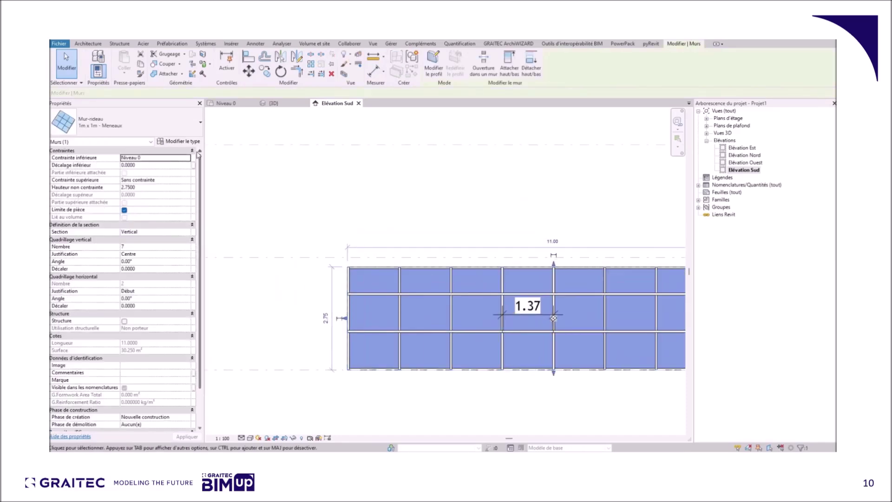
click(186, 143)
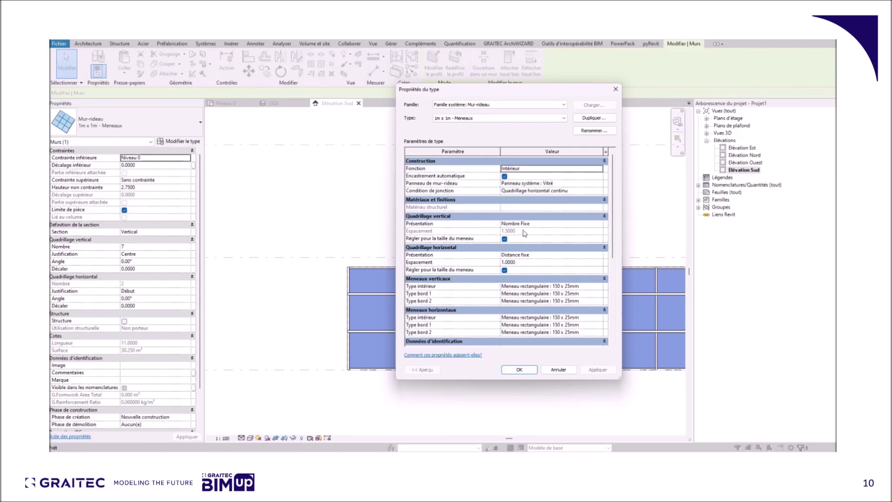
click(505, 238)
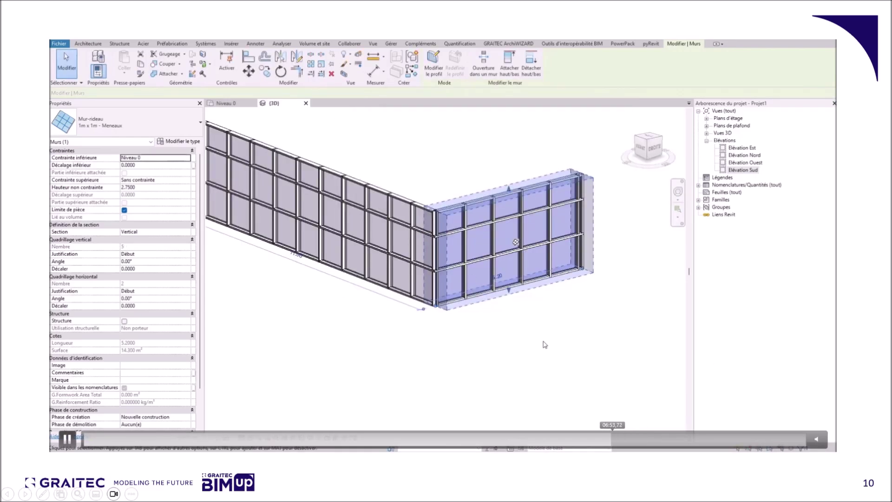
Set the vertical grid layout of the 1m x 1m - Meneaux type to Aucun and delete its vertical grid lines.
click(534, 337)
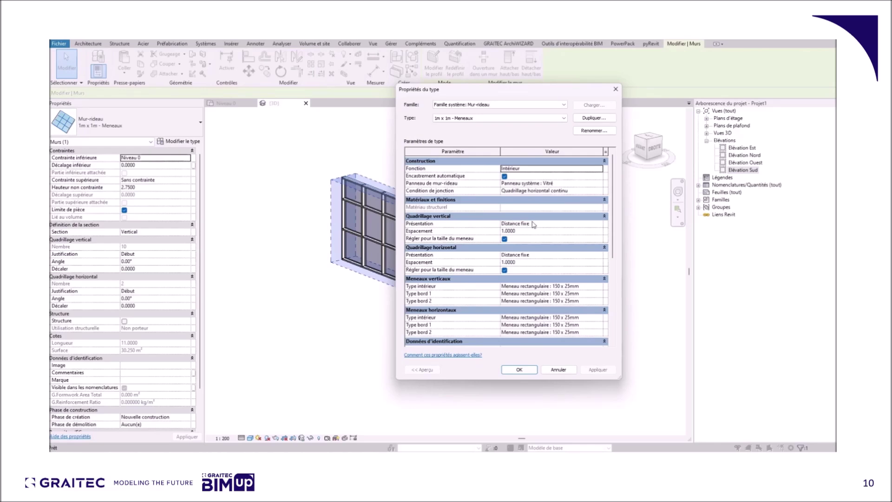
click(602, 225)
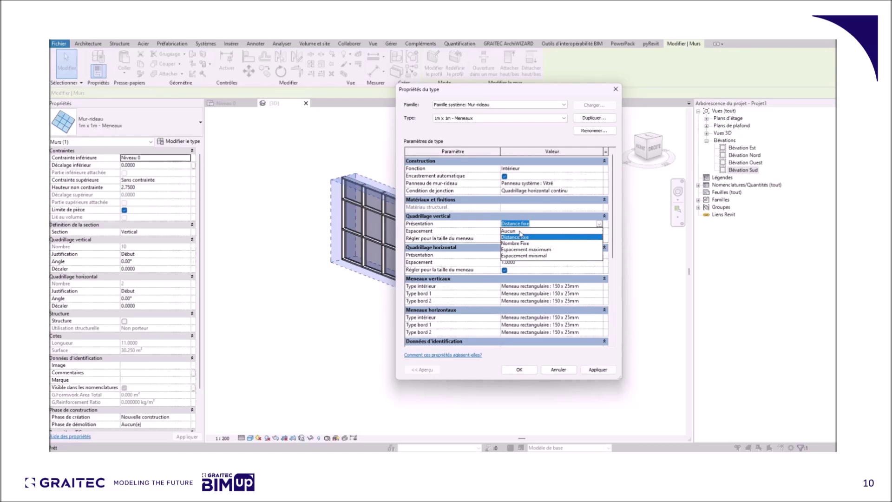
click(509, 231)
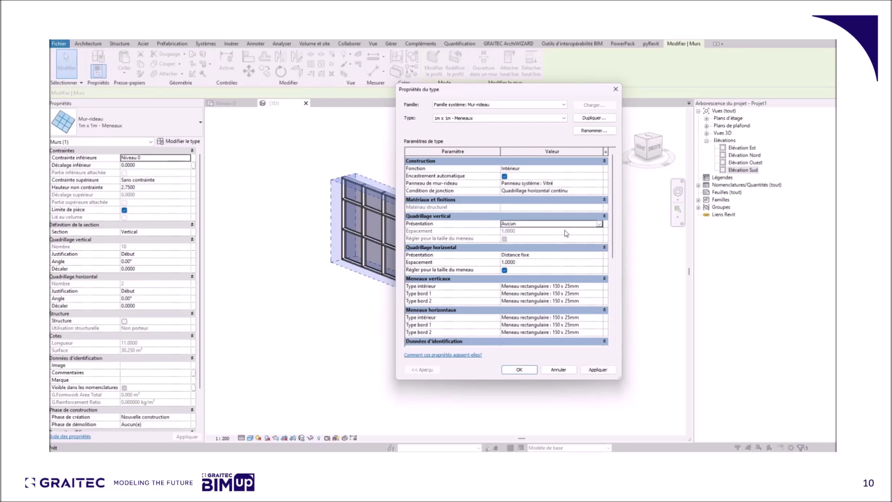
click(521, 370)
click(495, 266)
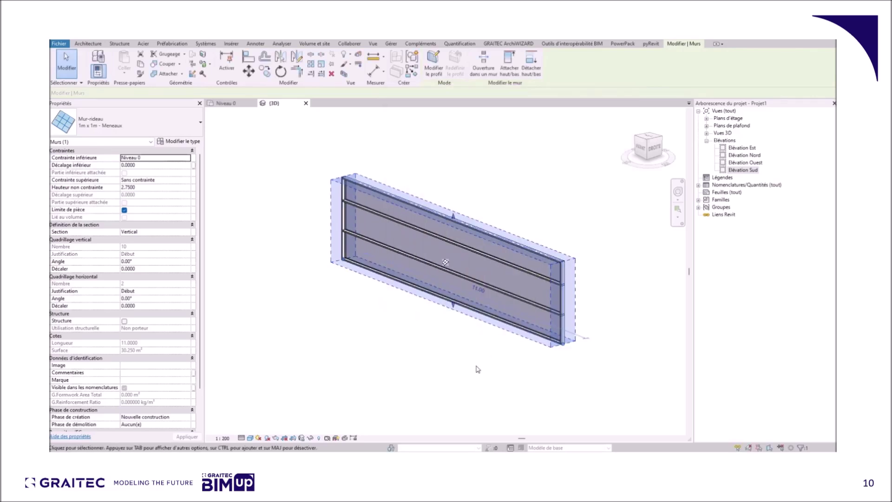
Set the vertical grid layout of the 1m x 1m - Meneaux type to Distance fixe with a 1.5 m spacing.
click(189, 143)
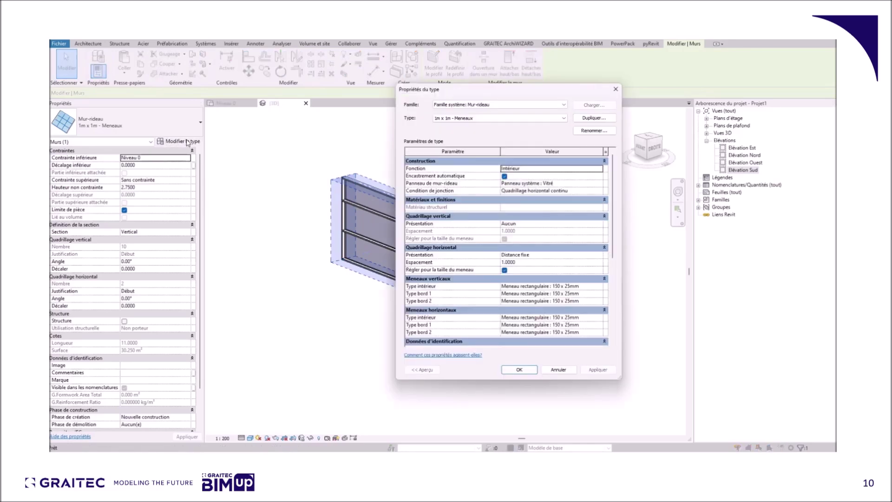
click(600, 224)
click(510, 238)
click(521, 232)
text(1.5)
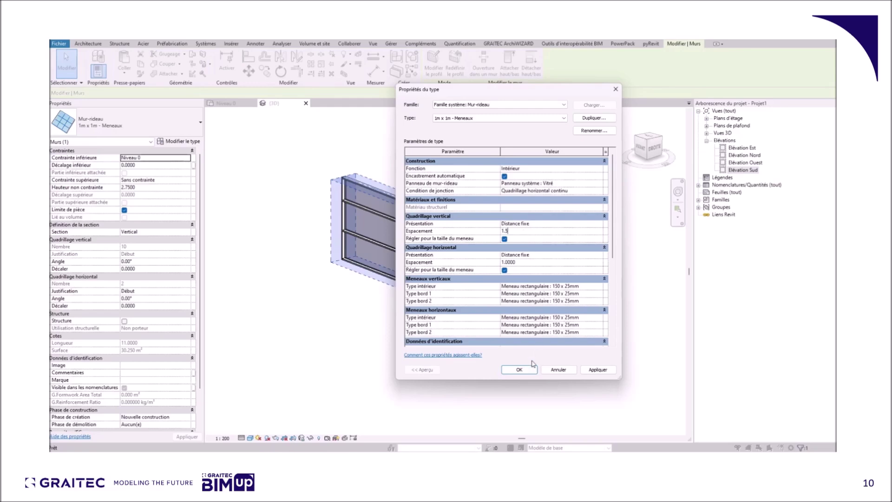
click(519, 370)
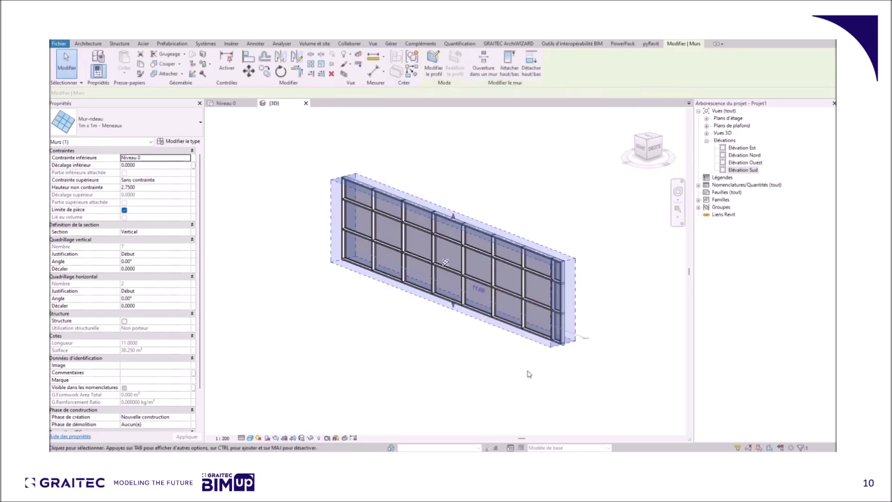
Centre the curtain wall's vertical grid by setting its justification to Centre.
scroll(571, 326, up, 5)
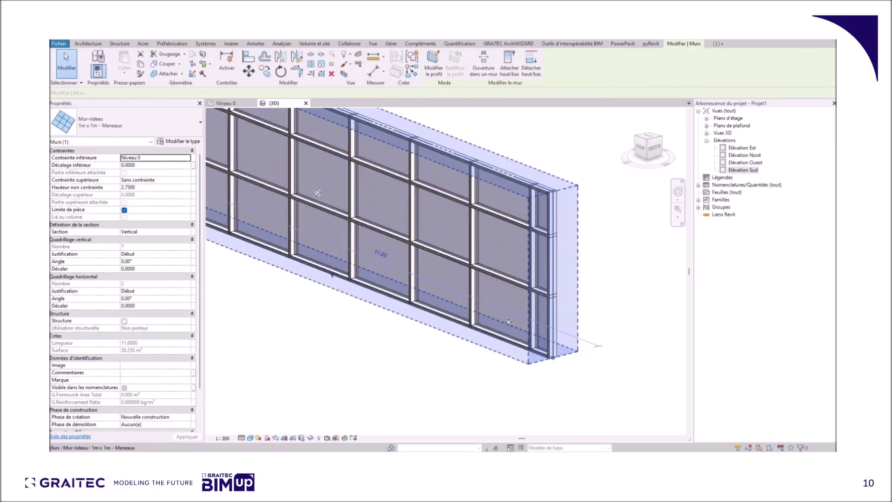
scroll(517, 349, down, 5)
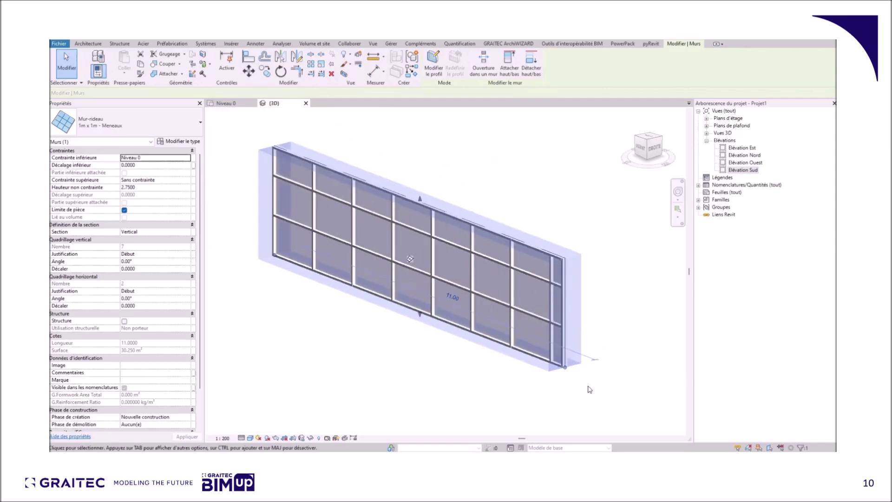
click(187, 253)
click(143, 273)
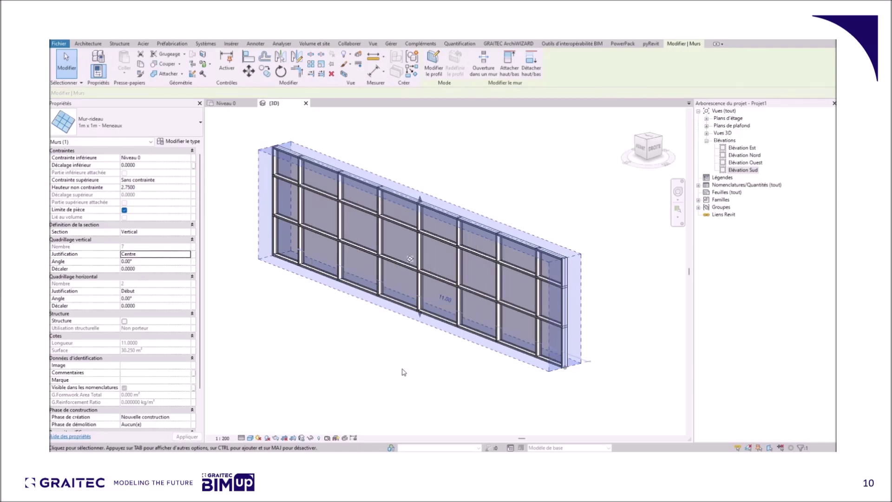
Set the vertical grid layout of the 1m x 1m - Meneaux curtain wall type to Nombre Fixe.
click(185, 142)
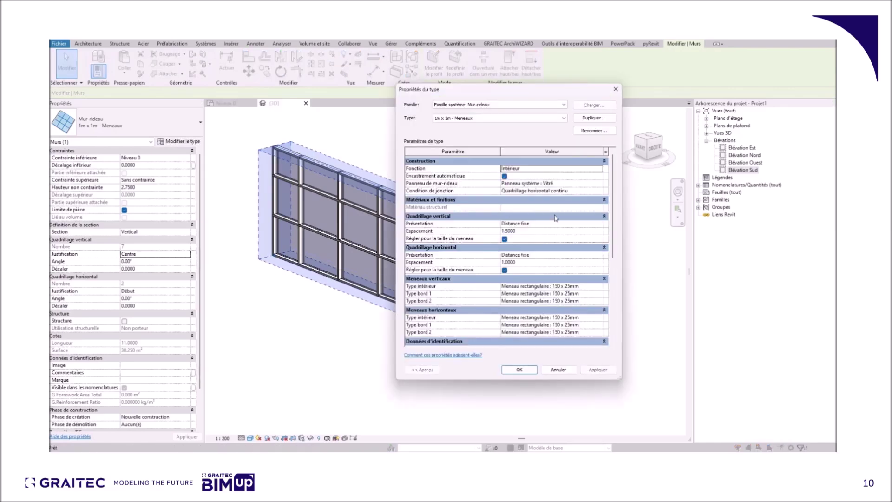
click(599, 224)
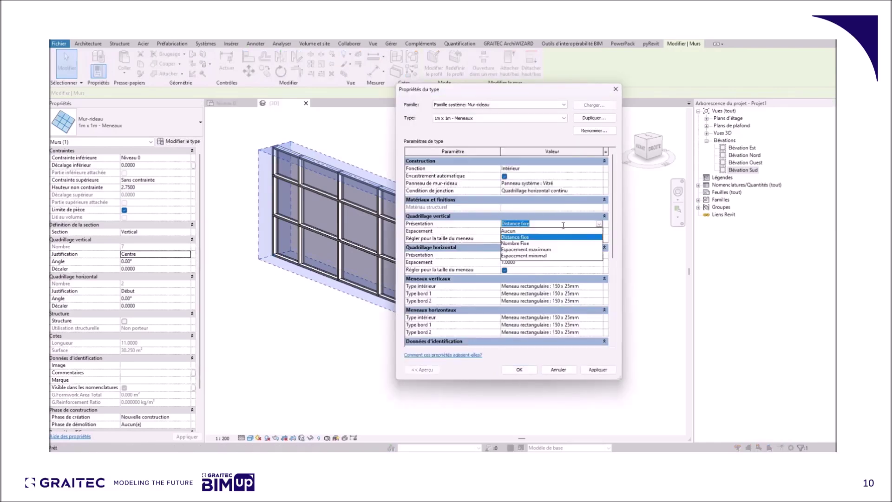
click(516, 244)
click(519, 369)
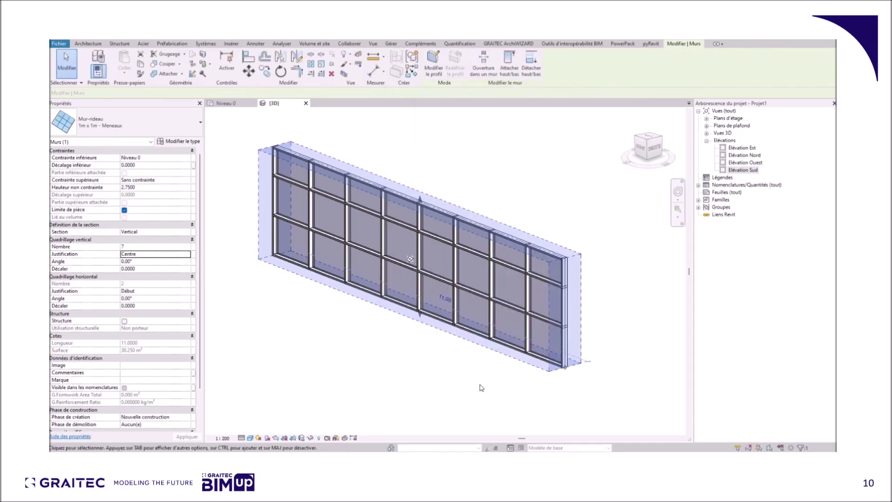
Open the Elévation Sud view and deselect the curtain wall.
click(736, 171)
double_click(736, 171)
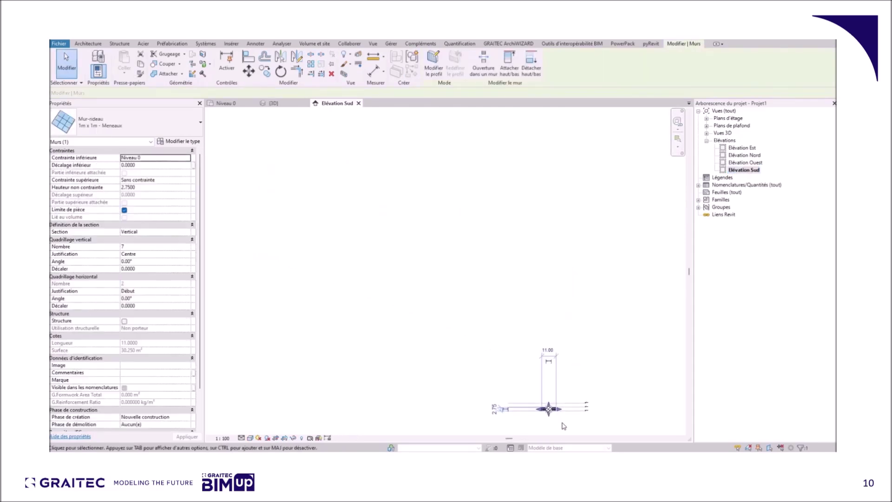
scroll(543, 420, up, 5)
click(552, 397)
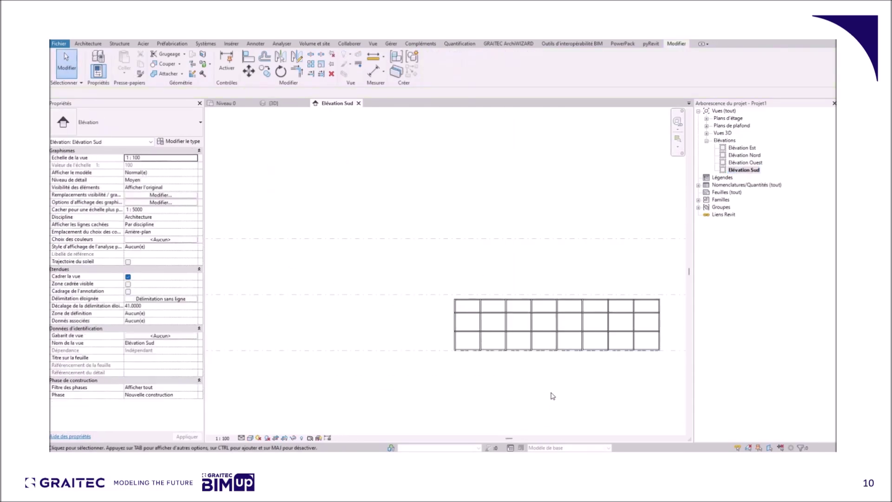
Add an aligned dimension between two neighbouring vertical grid lines near the middle of the curtain wall.
key(d)
key(i)
scroll(530, 339, up, 4)
click(544, 312)
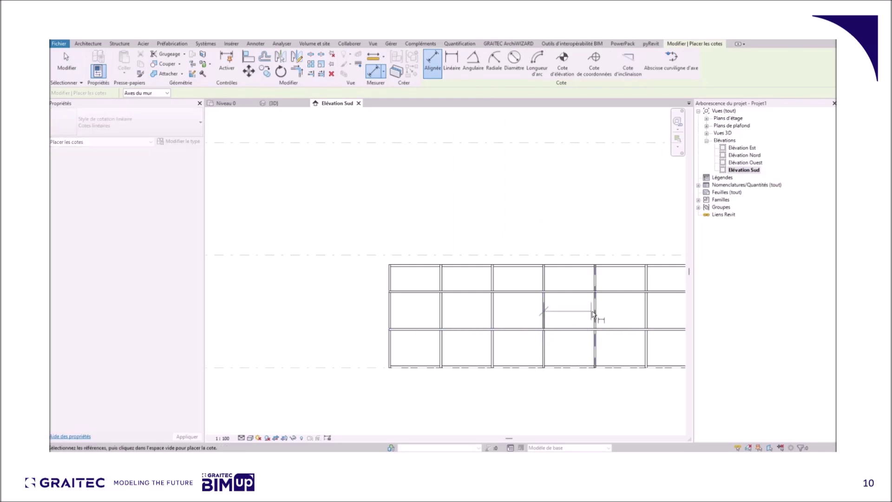
click(596, 315)
click(578, 314)
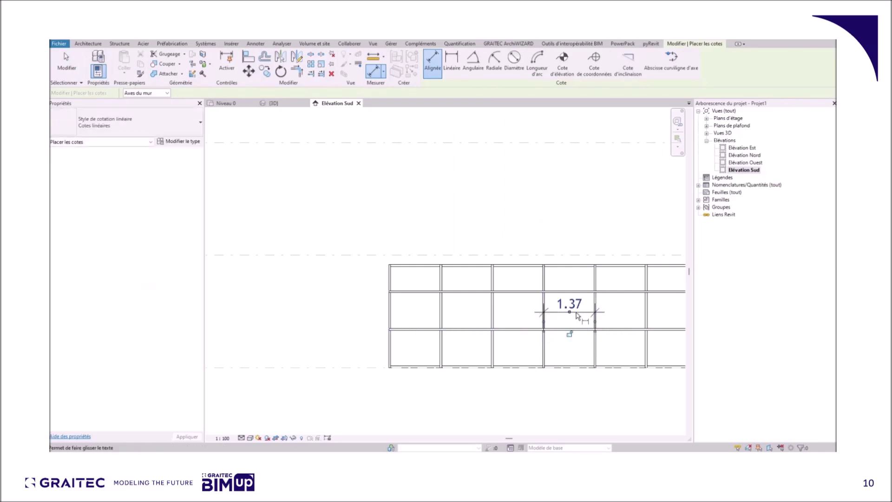
scroll(623, 355, up, 4)
middle_drag(607, 365, 564, 363)
key(Escape)
key(Escape)
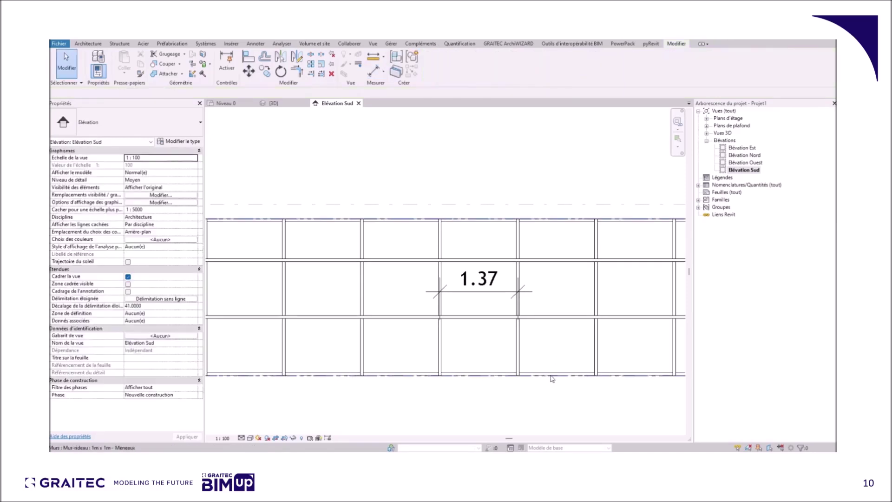
Set the interior type of the vertical mullions to Meneau circulaire : R-30 mm in the curtain wall's type properties.
click(553, 378)
scroll(623, 361, down, 3)
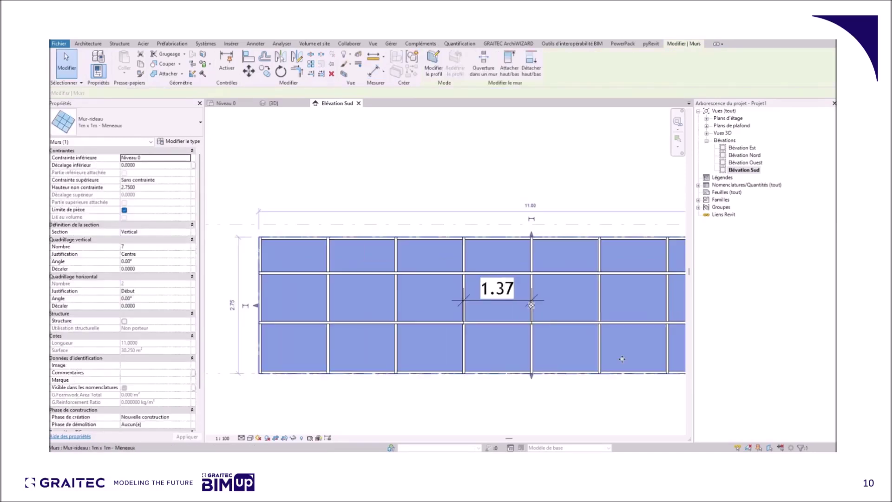
click(185, 142)
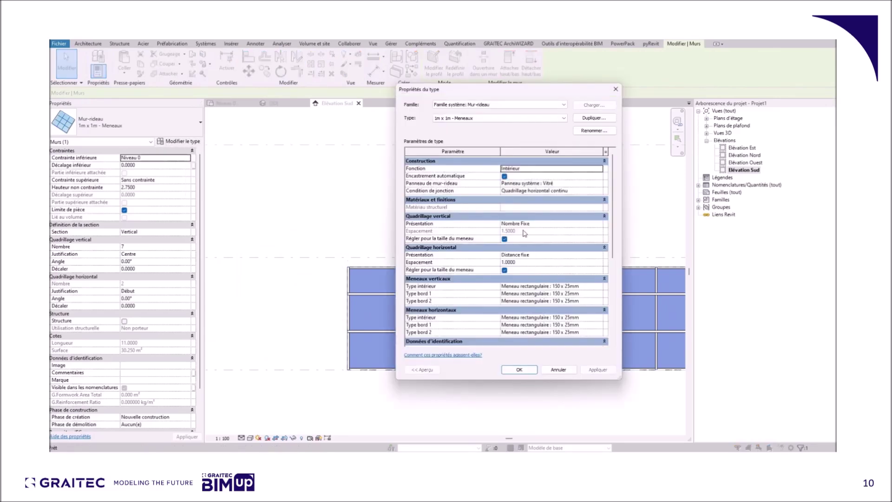
click(505, 239)
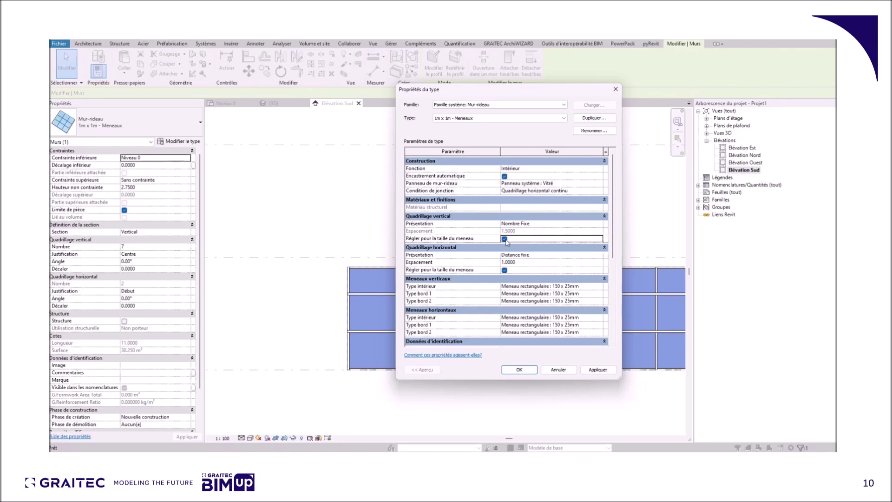
scroll(550, 289, down, 3)
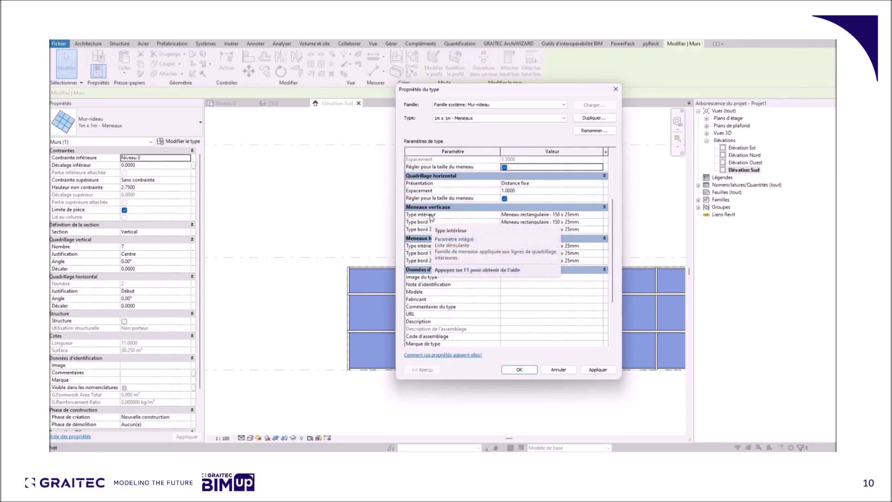
click(600, 215)
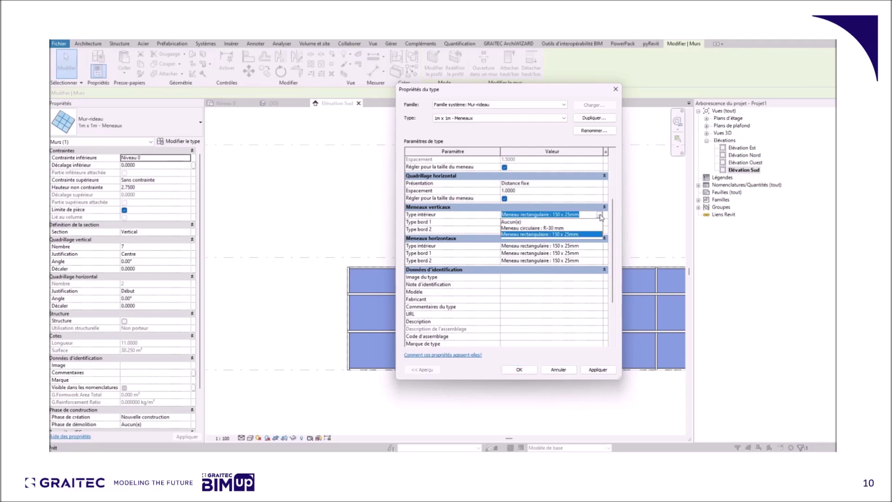
click(564, 228)
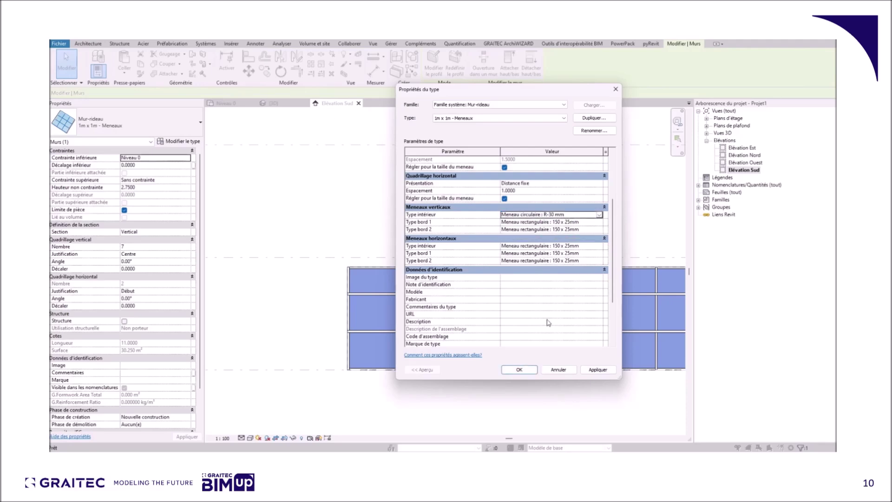
click(519, 370)
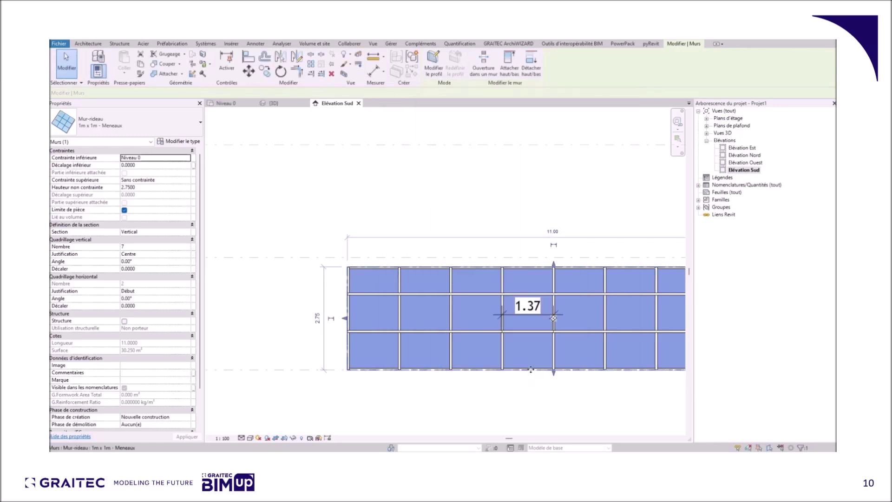
In the 3D view, set the vertical grid justification to Début using the curtain wall's on-model grid layout configuration.
click(274, 104)
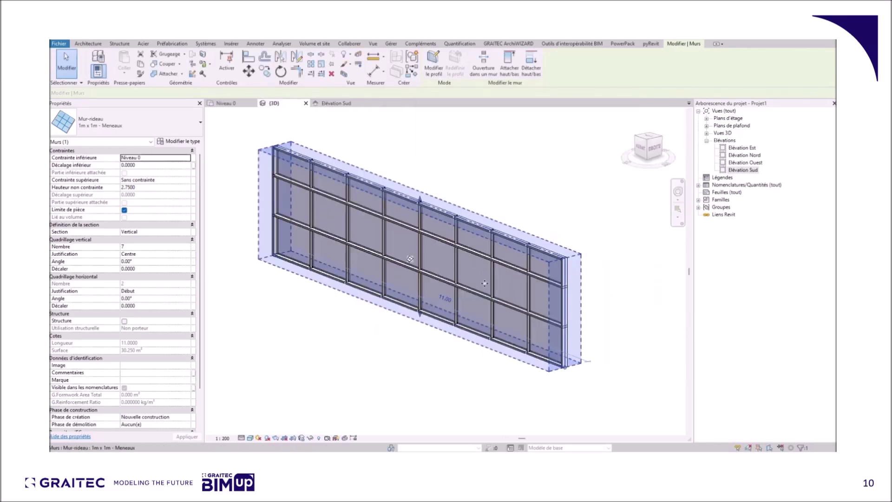
scroll(505, 310, up, 3)
scroll(504, 310, up, 5)
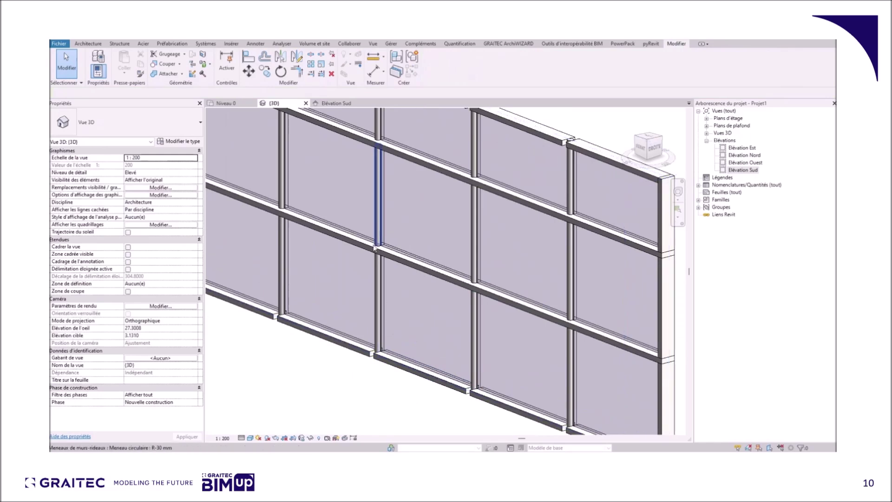
scroll(258, 220, down, 5)
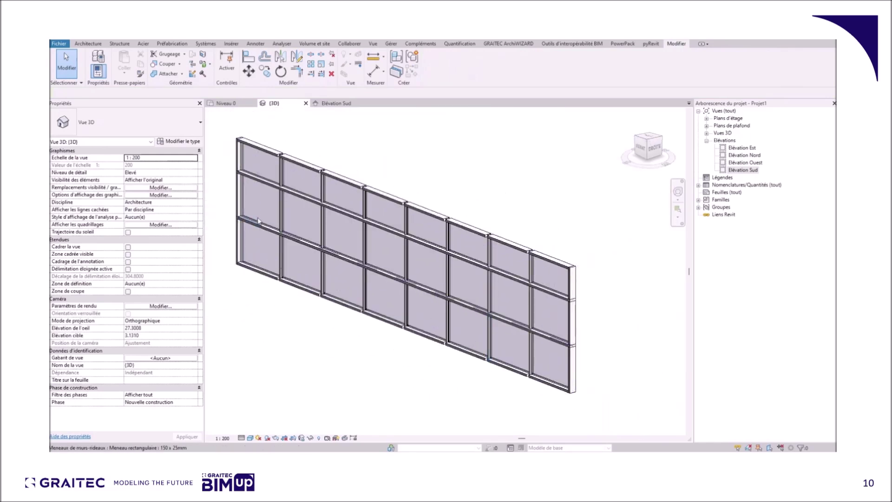
click(299, 297)
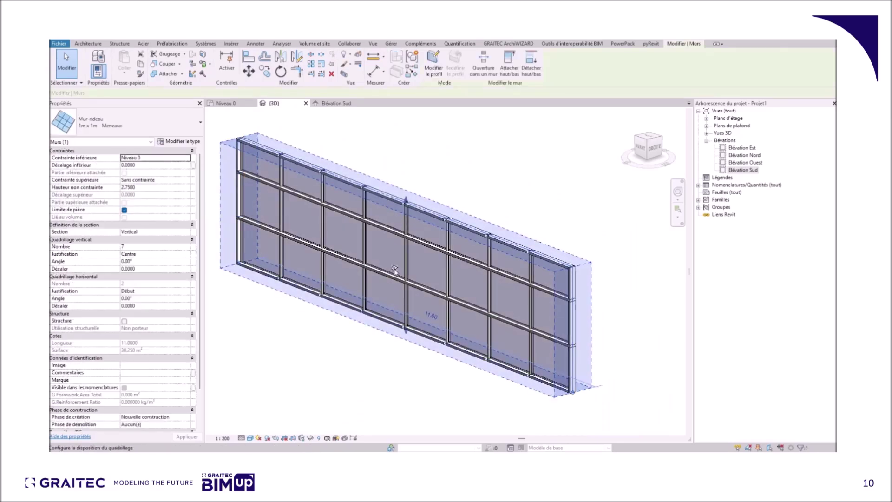
click(395, 269)
click(397, 327)
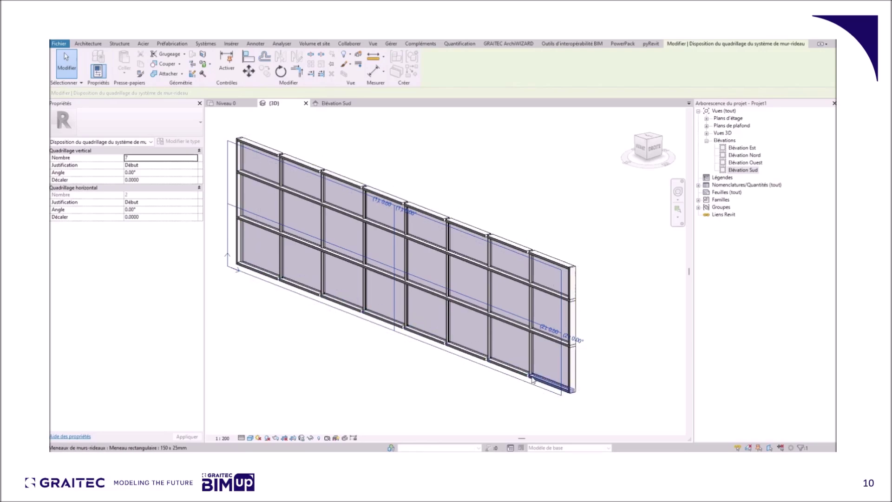
click(254, 284)
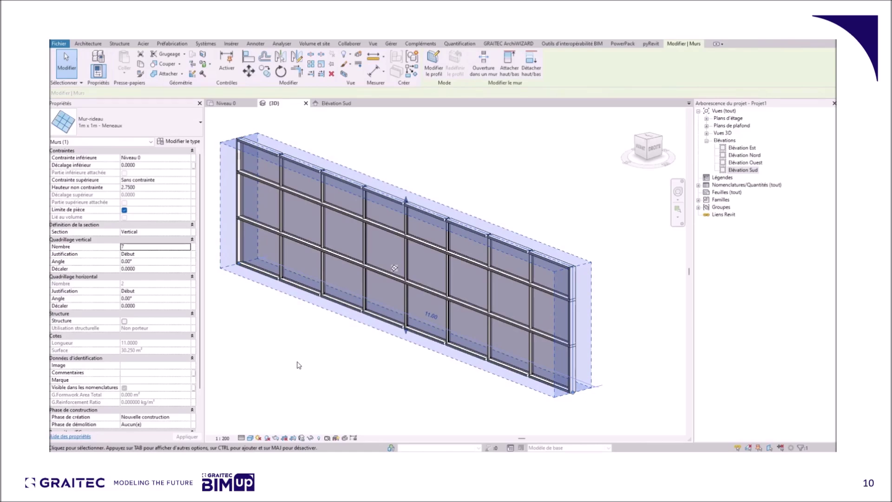
Review the grid and mullion parameters in the type properties of the 1m x 1m - Meneaux curtain wall.
click(181, 142)
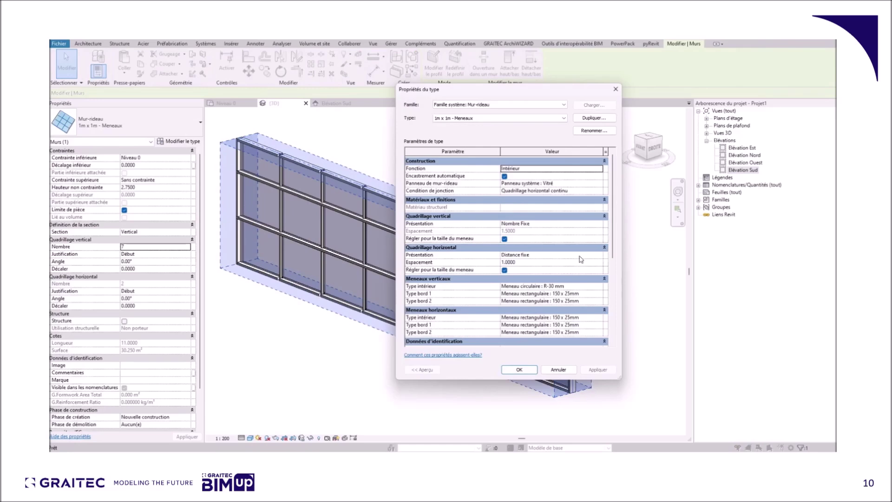
mouse_move(612, 219)
mouse_down()
mouse_move(610, 299)
mouse_move(612, 219)
mouse_up()
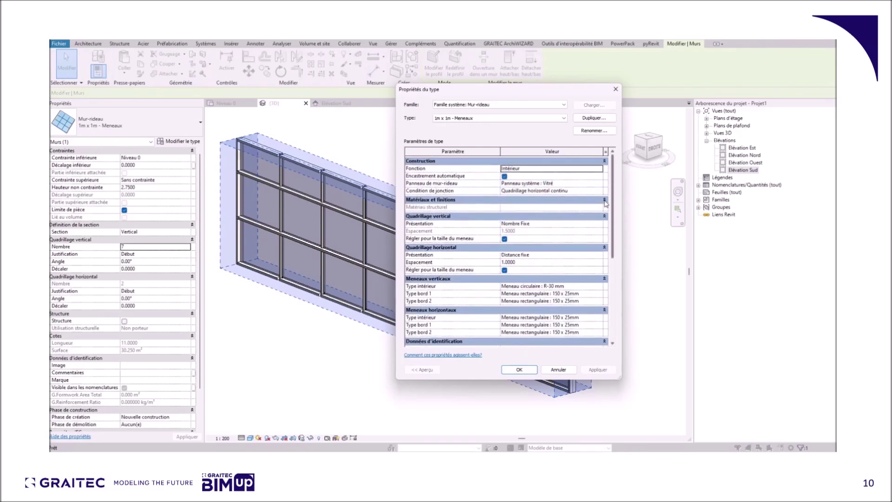
click(518, 370)
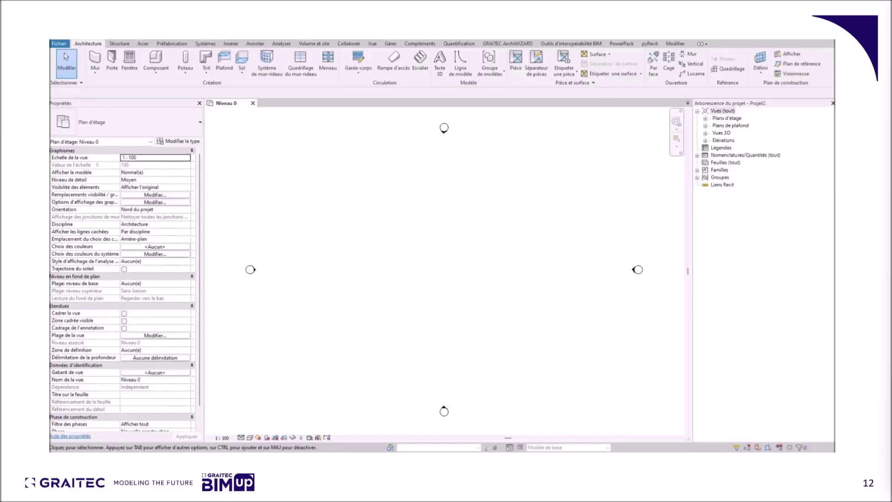
Draw a horizontal Simple panneau curtain wall about 10 m long in the middle of the Niveau 0 plan.
click(97, 75)
click(104, 89)
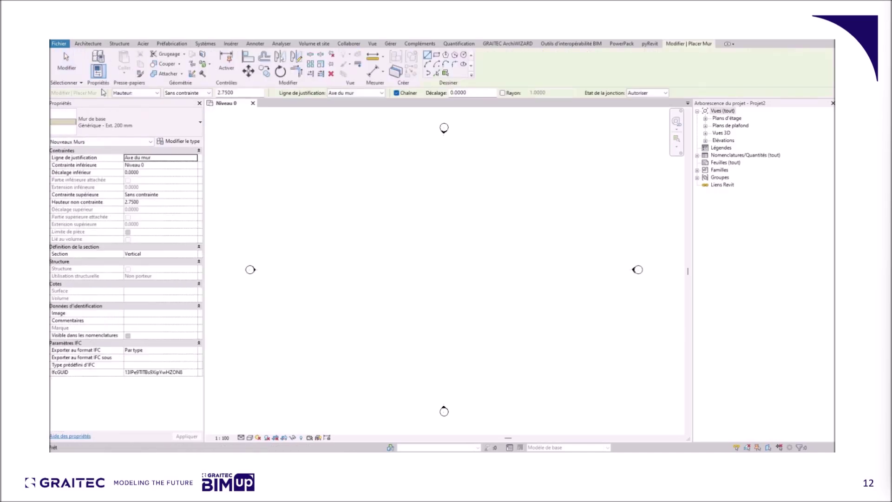
click(121, 122)
scroll(83, 167, down, 3)
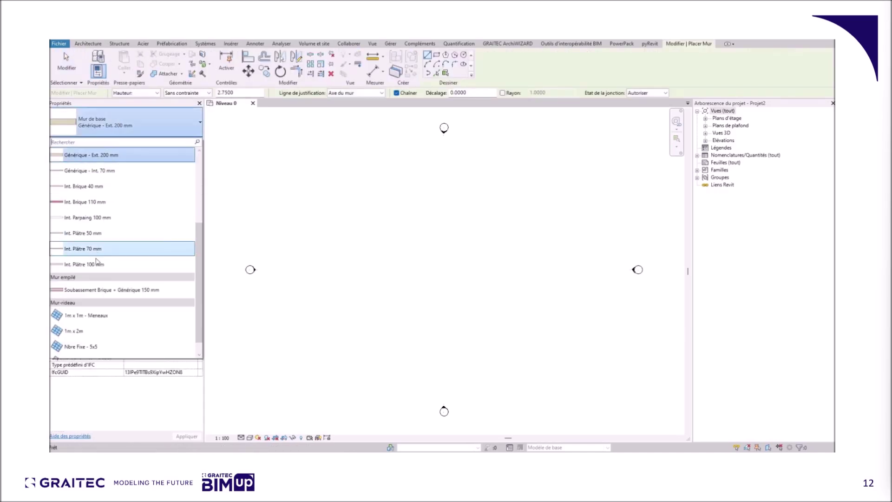
scroll(82, 298, down, 1)
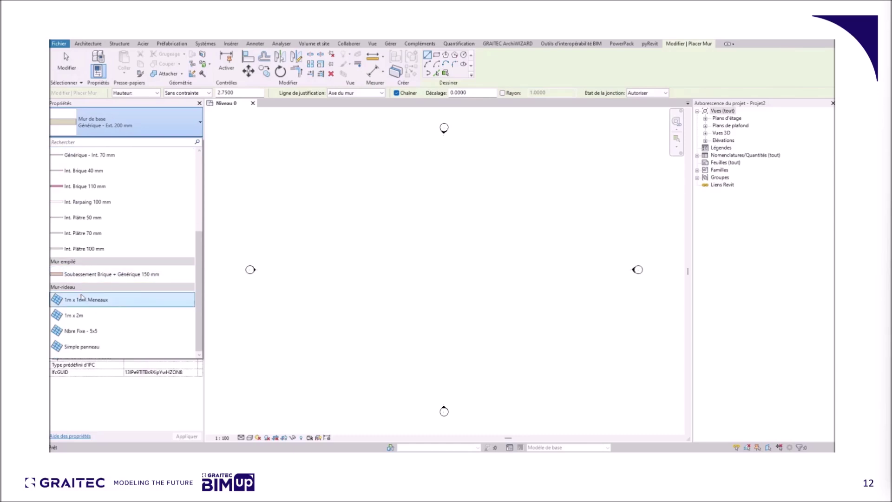
click(82, 349)
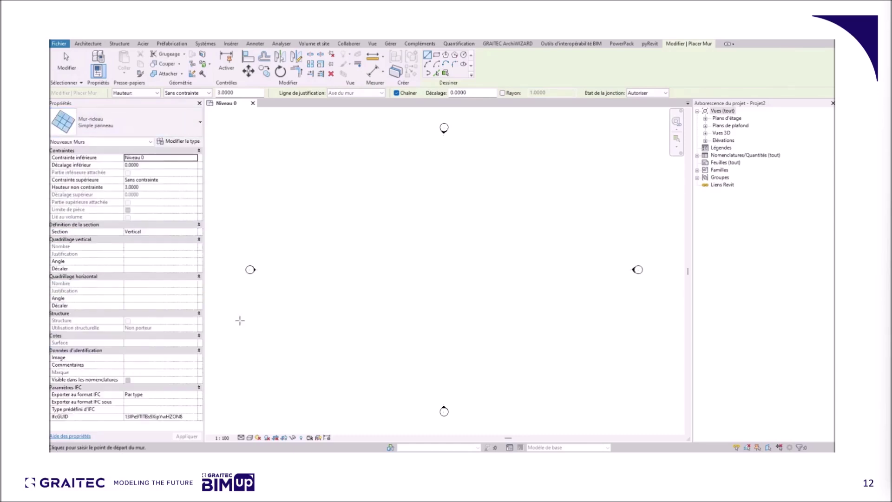
click(408, 265)
click(477, 265)
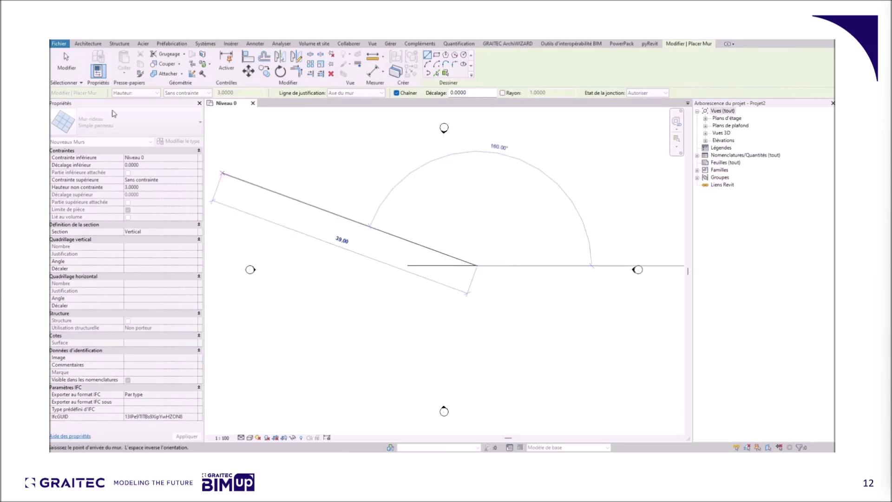
click(63, 68)
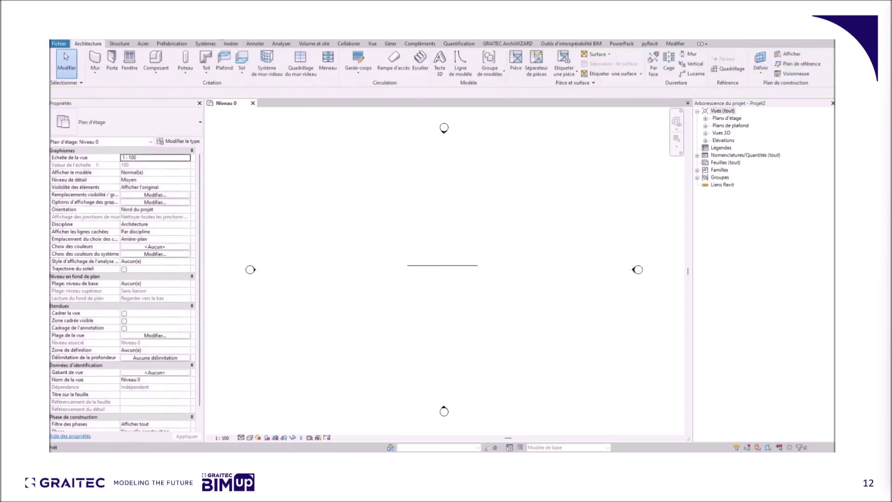
Open the 3D view and check the Simple panneau curtain wall there.
click(226, 36)
scroll(446, 293, up, 8)
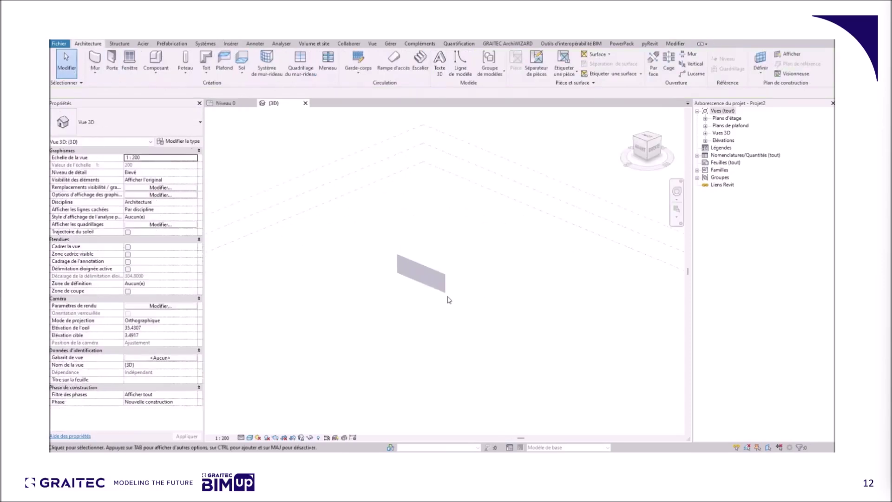
click(412, 273)
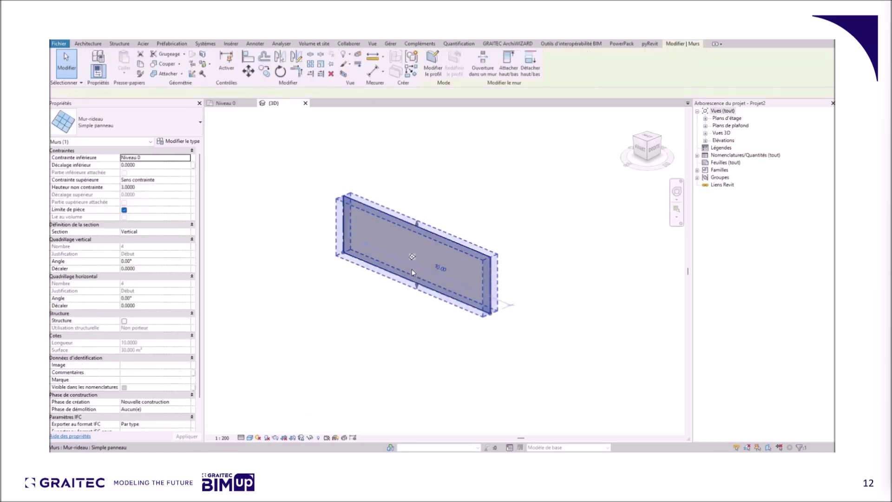
click(423, 327)
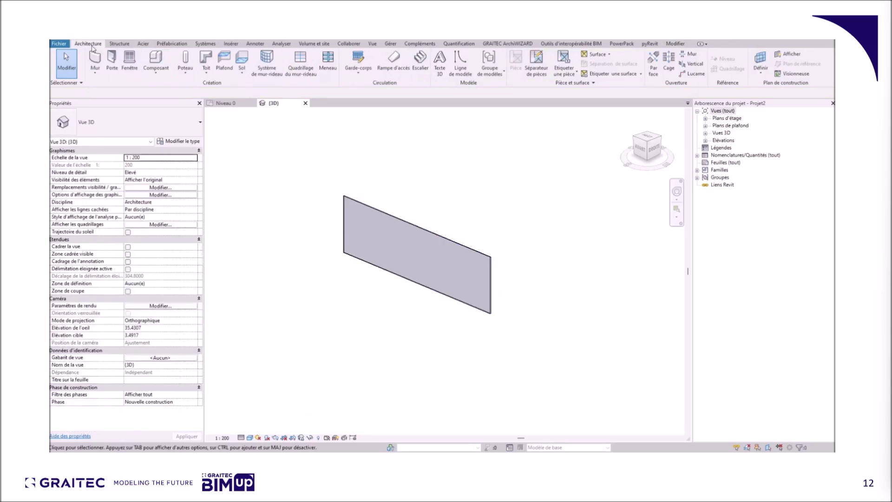
Place four full-height vertical curtain grid lines along the wall using the Tous les segments placement option.
click(295, 71)
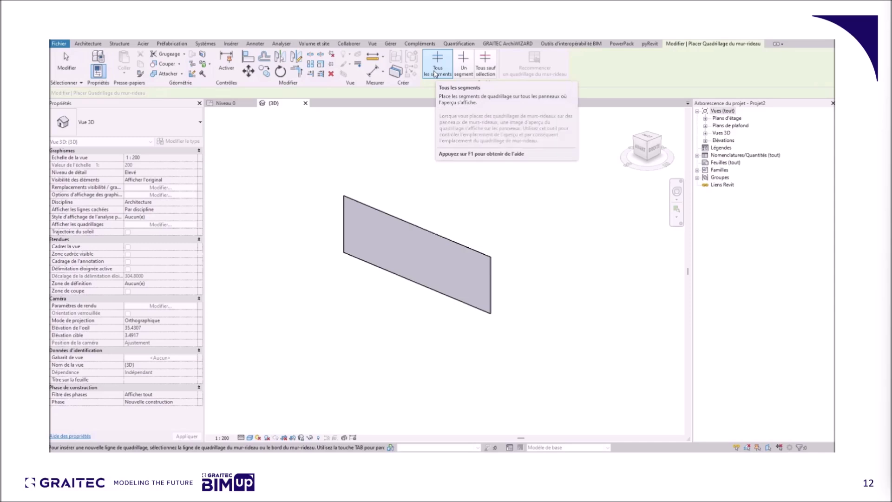
click(435, 73)
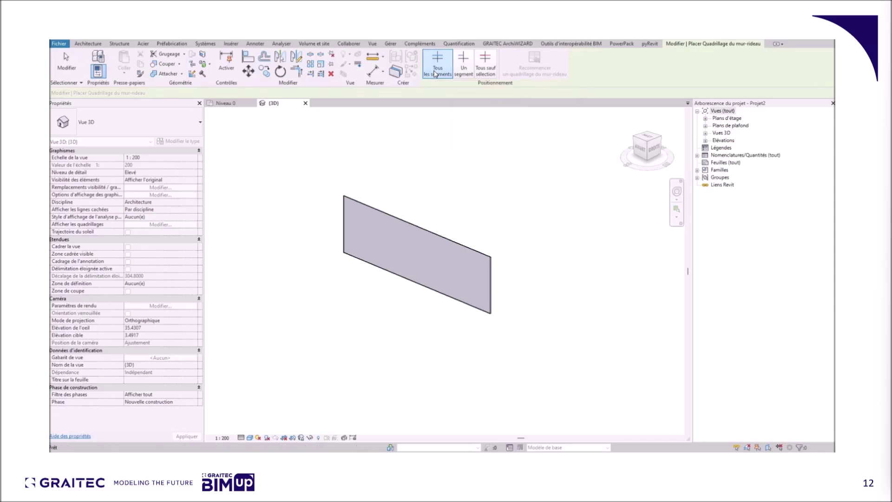
scroll(421, 196, up, 4)
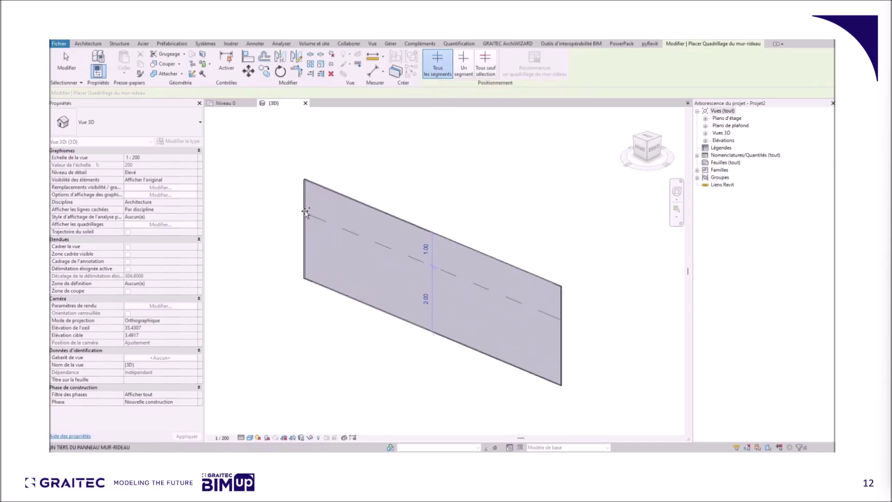
click(338, 210)
click(386, 231)
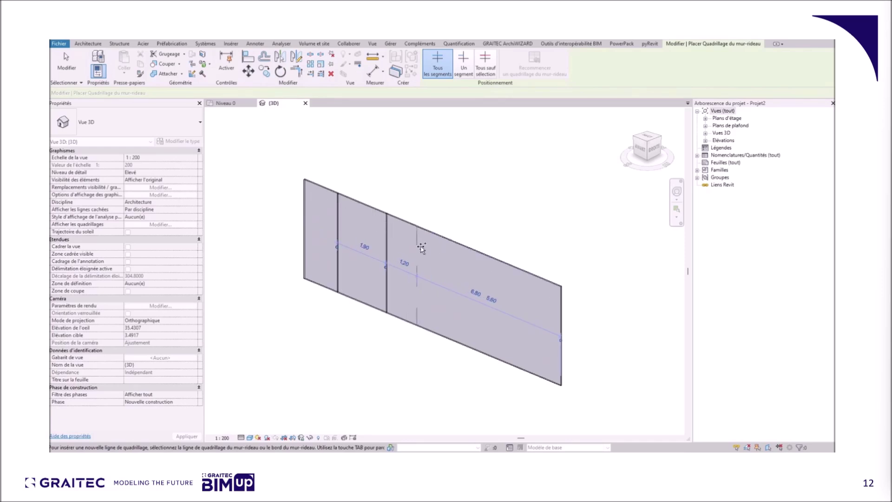
click(437, 256)
click(499, 283)
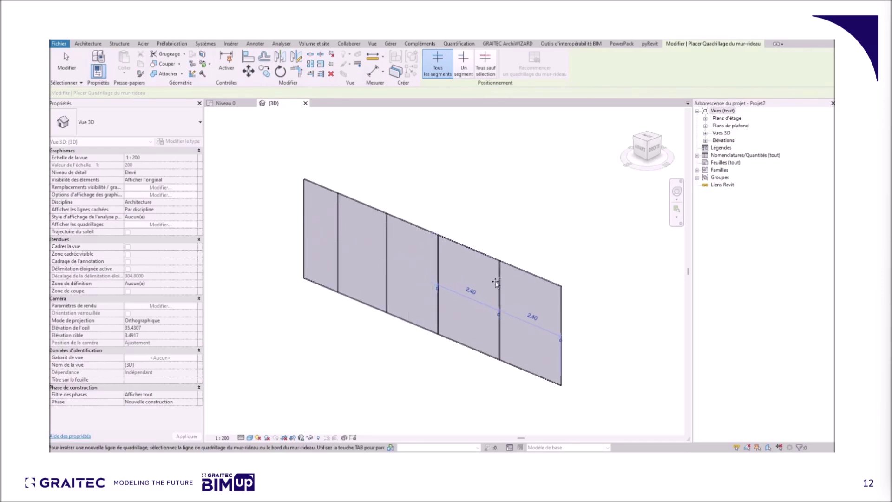
key(Escape)
Set the first vertical grid line 1 m from the wall's end and the second one 1.5 m from the first.
click(326, 239)
click(323, 229)
text(1)
key(Return)
click(388, 235)
click(355, 244)
text(1.5)
key(Return)
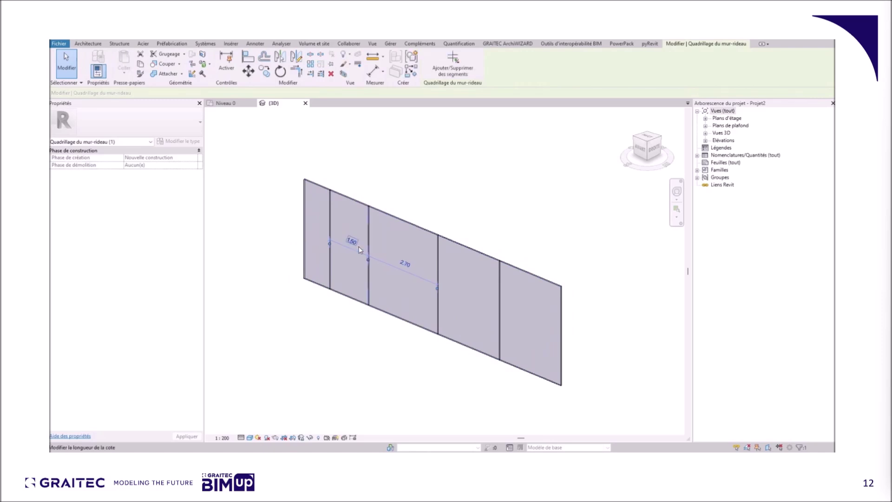
click(444, 156)
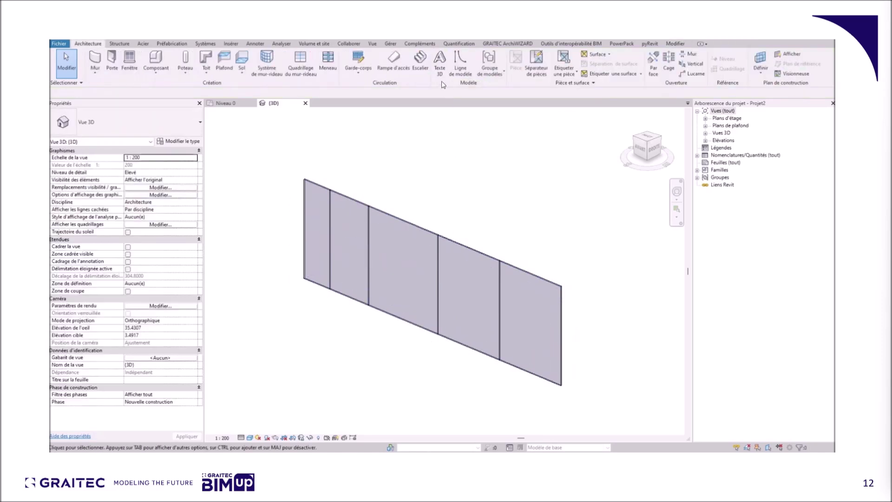
Add one horizontal grid segment at a different height in each of the five bays using the Un segment option.
click(307, 65)
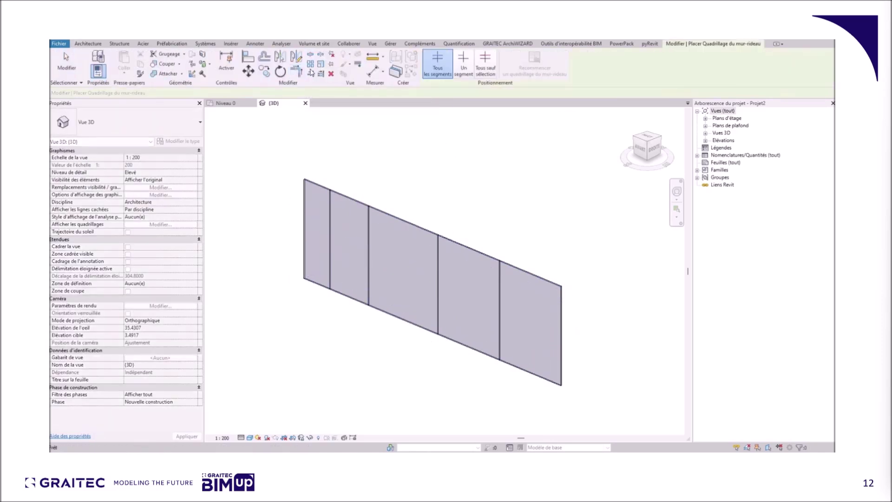
click(464, 65)
click(321, 210)
click(344, 236)
click(385, 260)
click(452, 270)
click(514, 311)
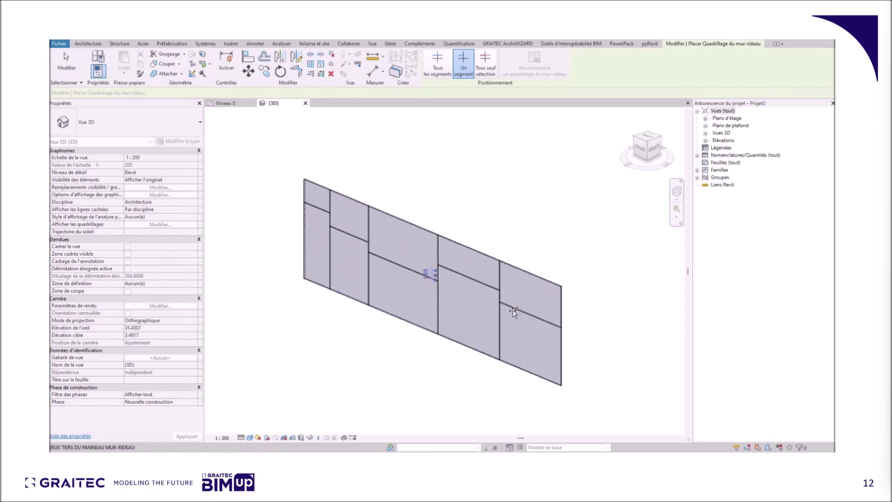
Place a horizontal grid line across the lower part of the wall with Tous sauf sélection, excluding the middle bay.
click(486, 70)
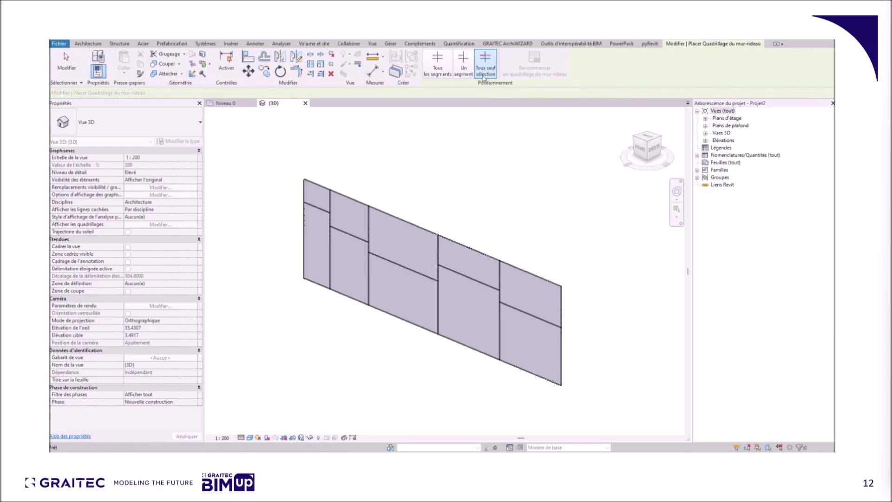
click(349, 274)
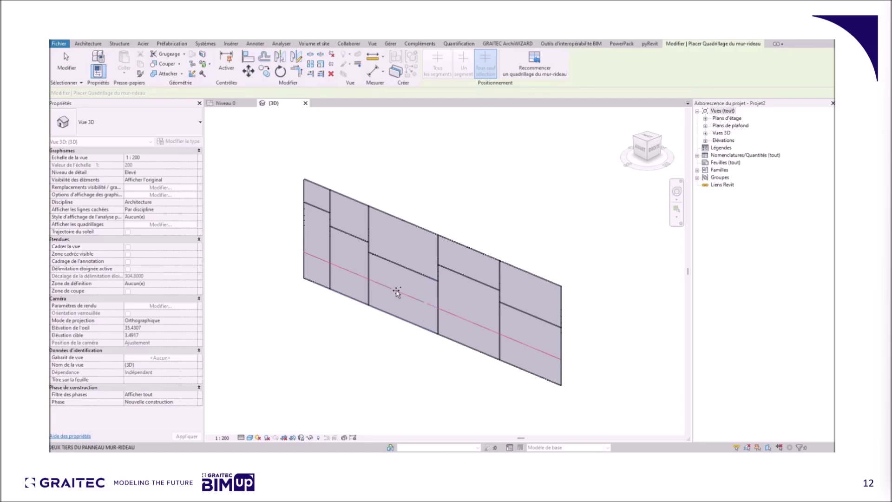
key(Escape)
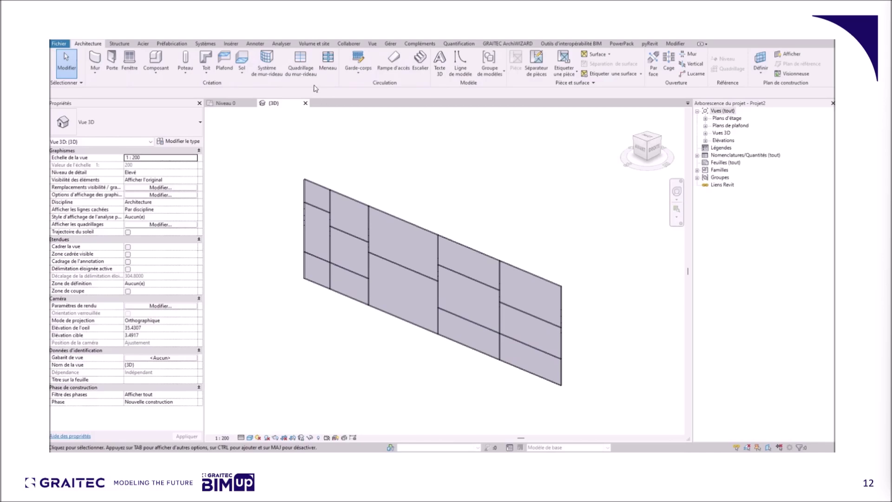
Try toggling segments of the lower horizontal grid line in the second and middle bays with Ajouter/Supprimer des segments.
click(309, 72)
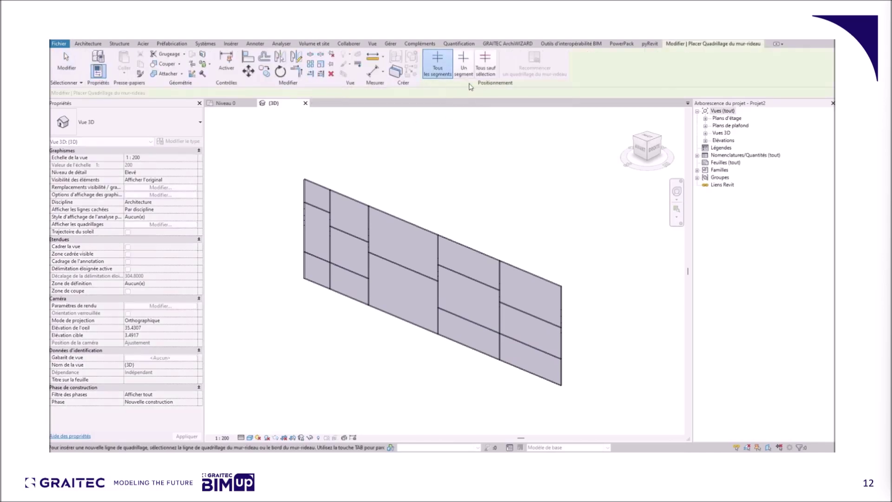
click(486, 63)
click(353, 277)
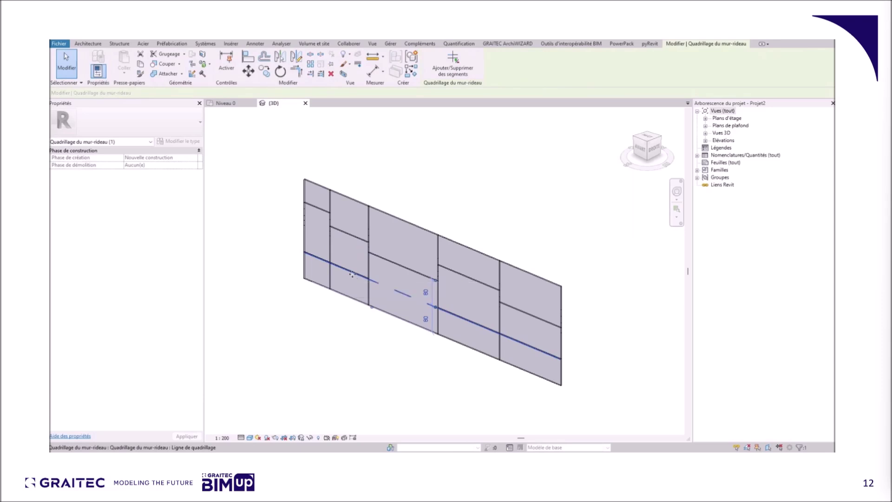
click(442, 73)
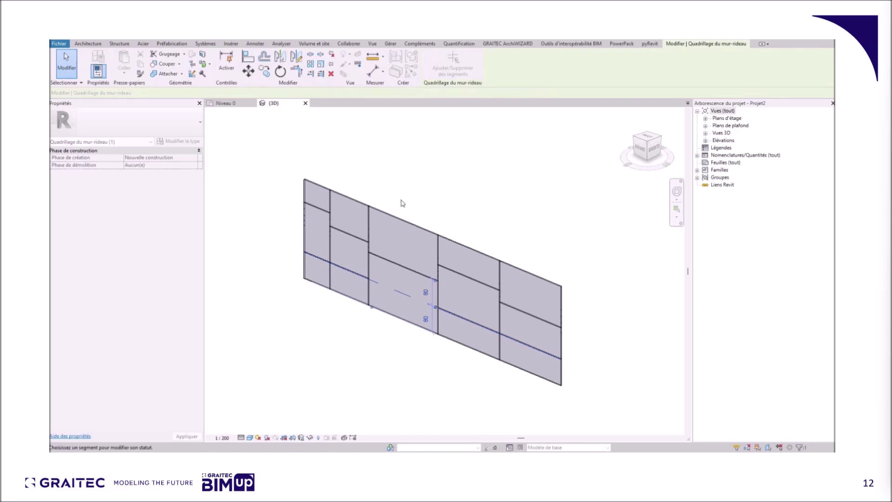
click(359, 278)
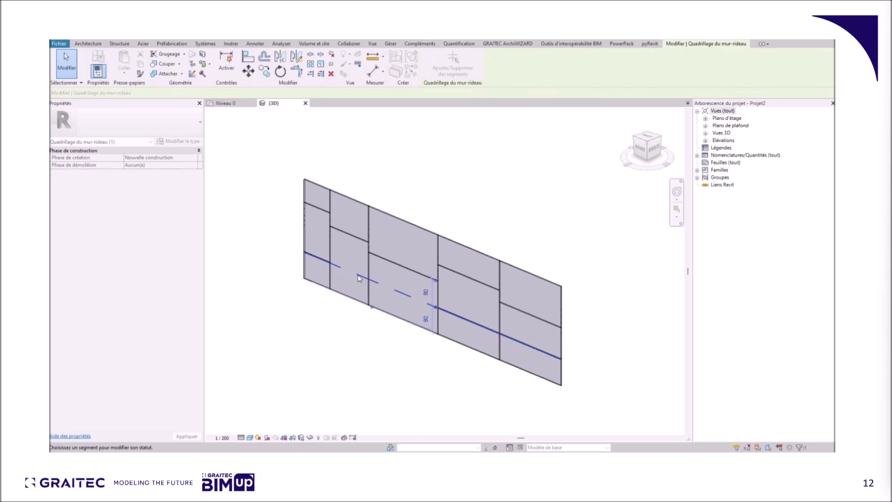
click(386, 289)
key(Escape)
key(Escape)
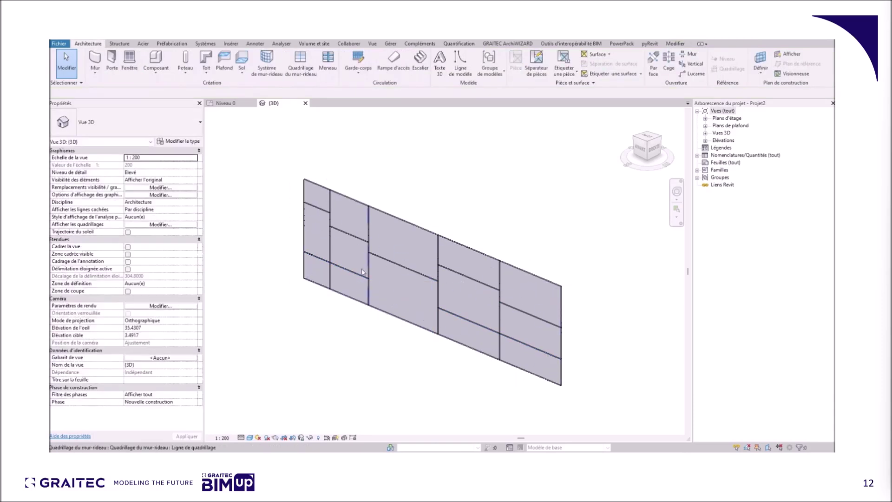
Delete the lower horizontal grid line.
click(351, 278)
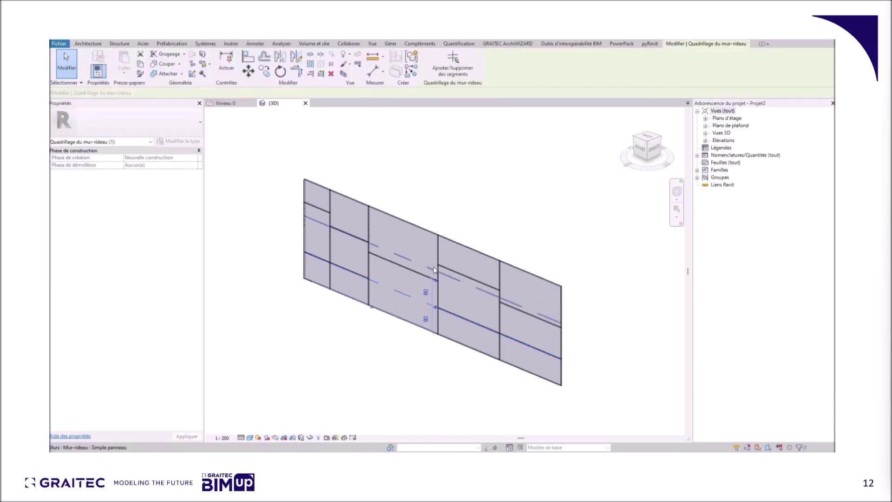
click(542, 218)
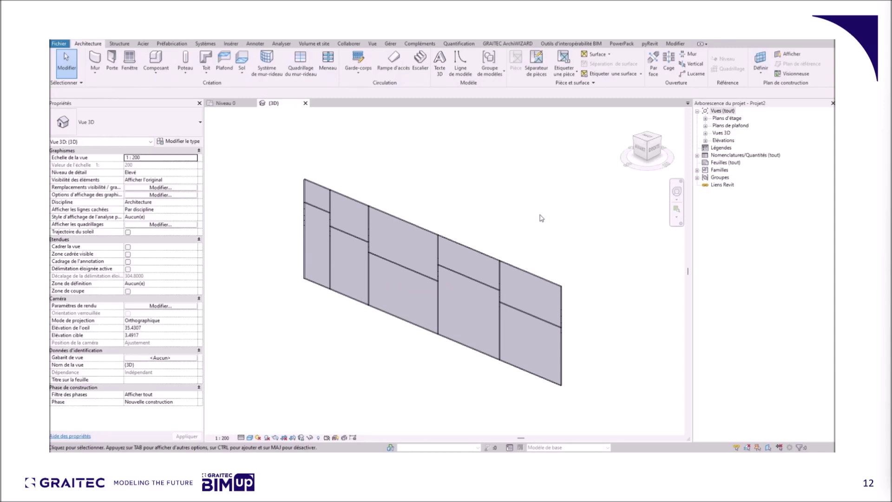
Place Meneau rectangulaire 150 x 25mm mullions on the first vertical grid line, and then on all of the wall's grid lines.
click(333, 71)
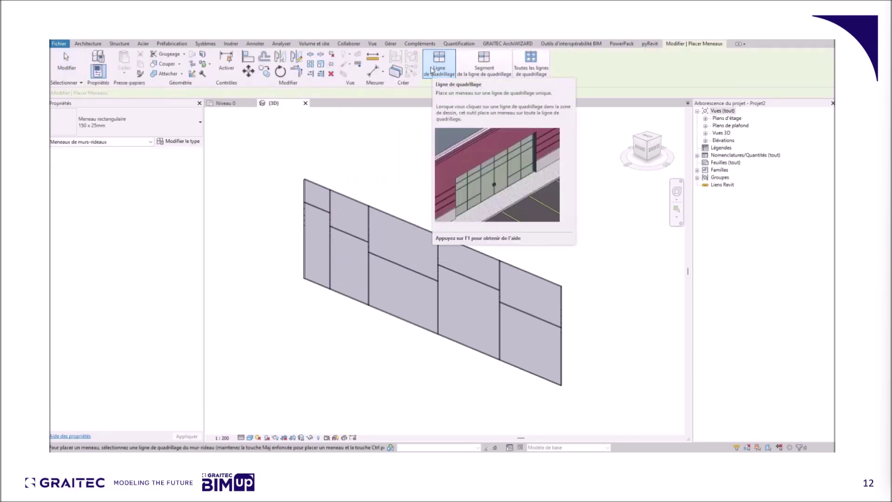
click(333, 244)
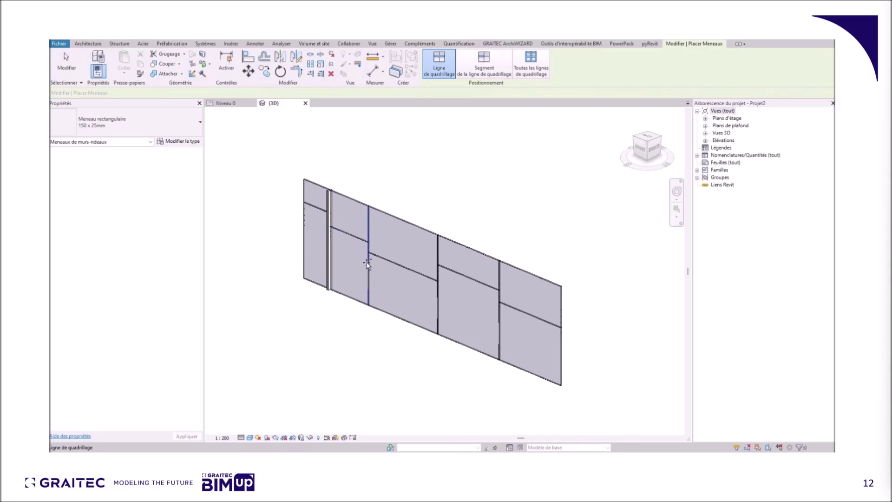
click(369, 279)
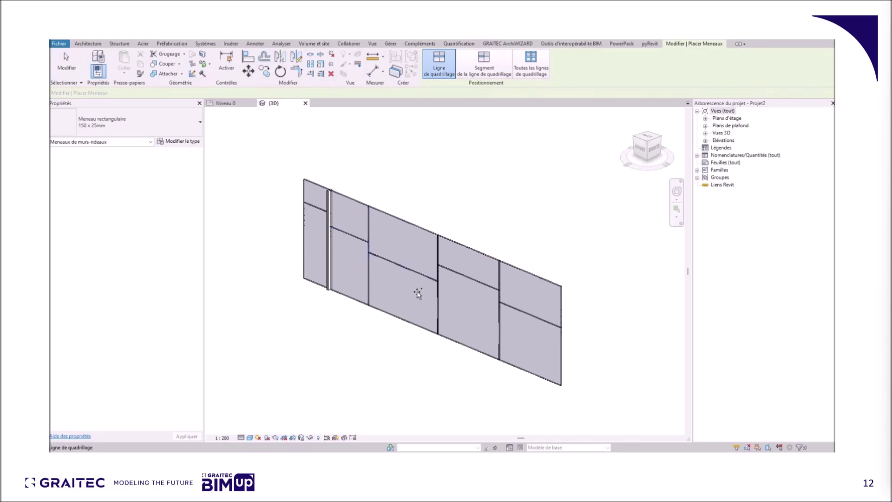
click(455, 276)
click(532, 65)
click(440, 247)
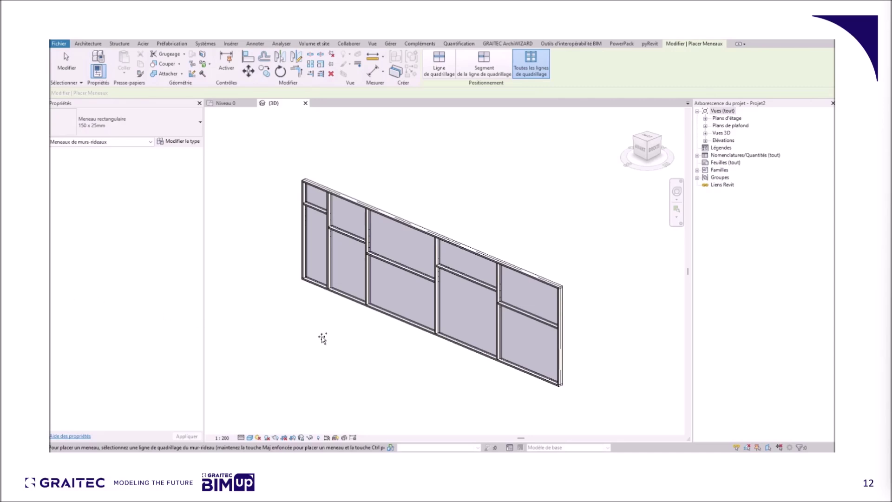
key(Escape)
Select the lower glazed panel in the middle bay by cycling through the overlapping elements.
key(Tab)
key(Tab)
key(Tab)
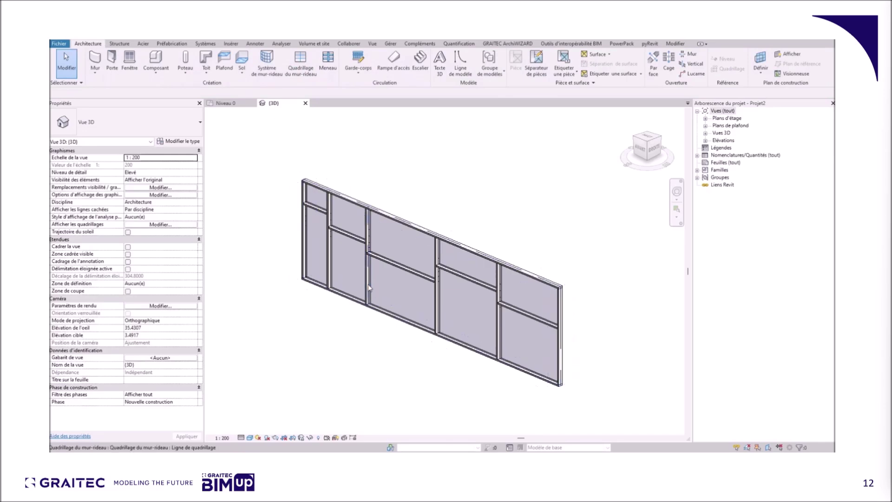
click(371, 287)
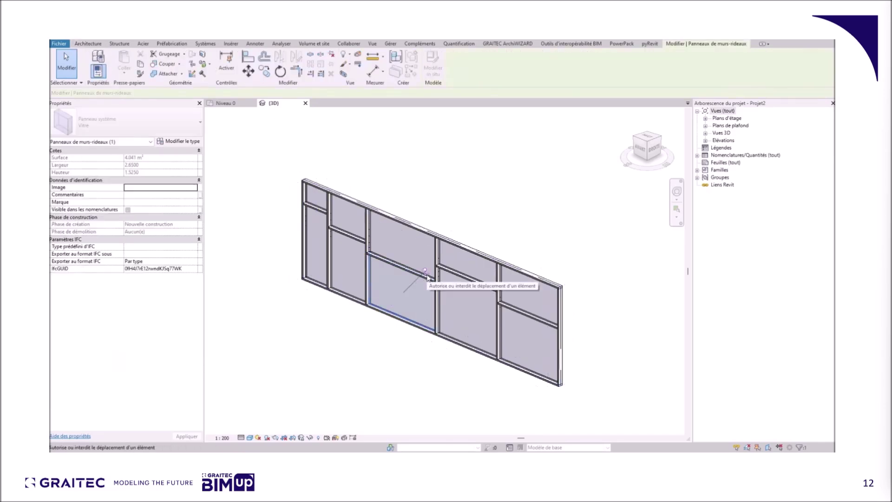
Set the curtain panel of the Simple panneau wall type to Aucun(e) in its type properties.
key(Tab)
click(334, 190)
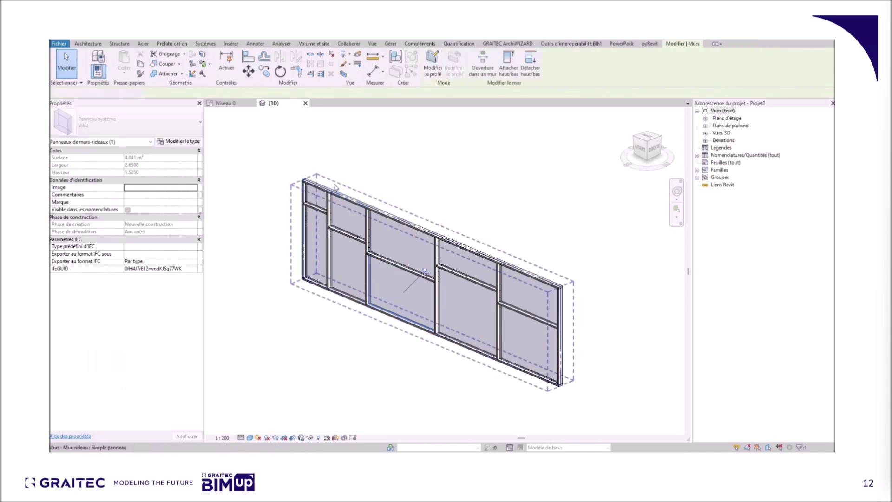
click(179, 141)
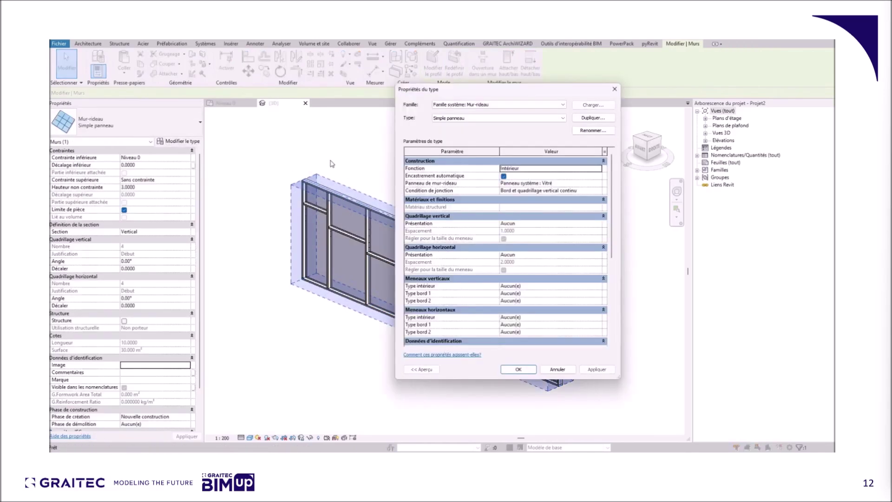
click(599, 184)
scroll(537, 217, up, 3)
click(512, 192)
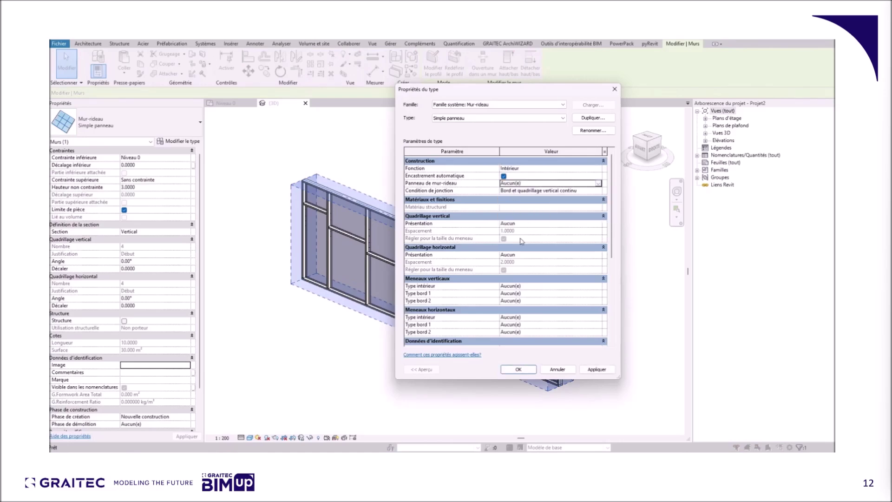
click(518, 369)
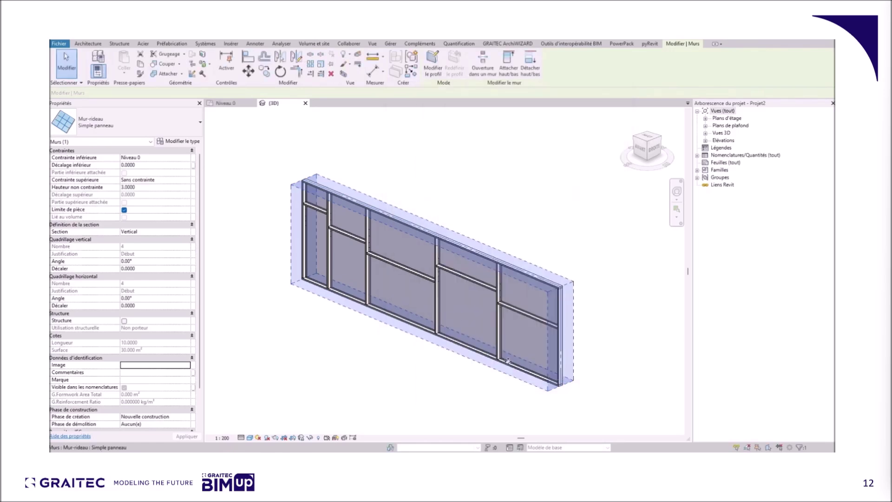
Change the lower panel of the fourth bay to the Panneau système vide : Vide type.
key(Tab)
key(Tab)
click(436, 298)
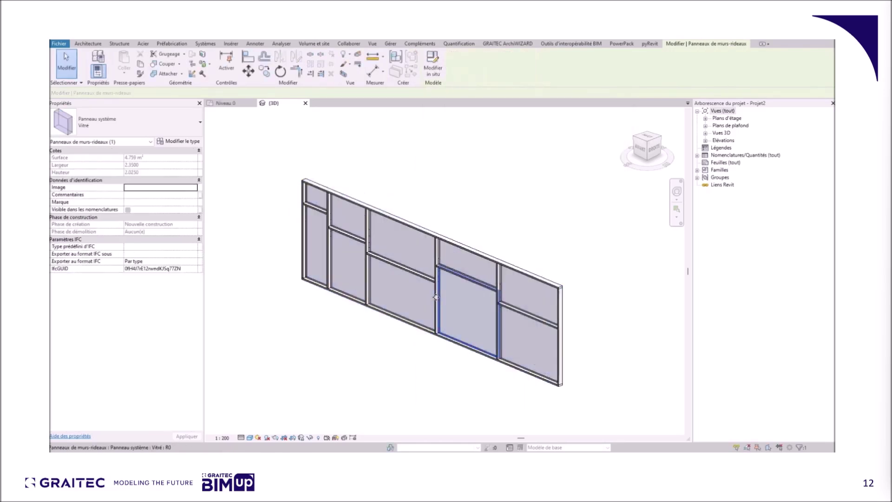
click(125, 121)
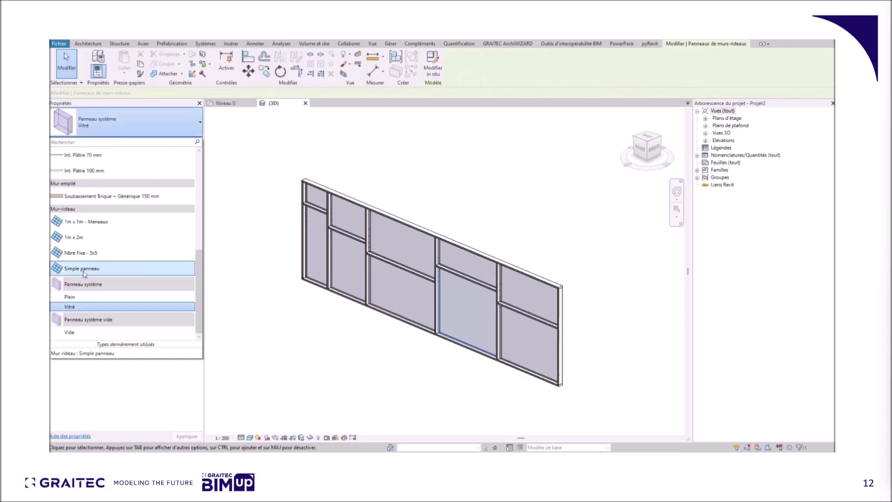
click(71, 332)
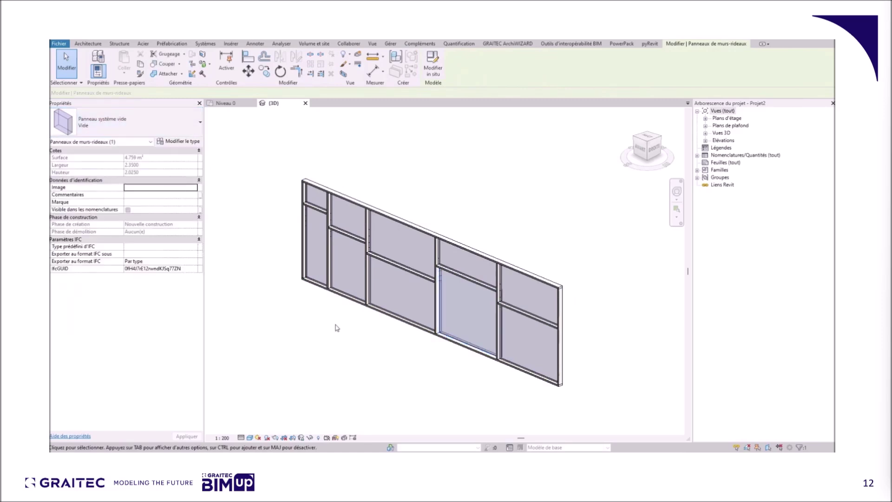
Change the lower glazed panel of the curtain wall's second bay to the Double vitrée door type.
click(440, 375)
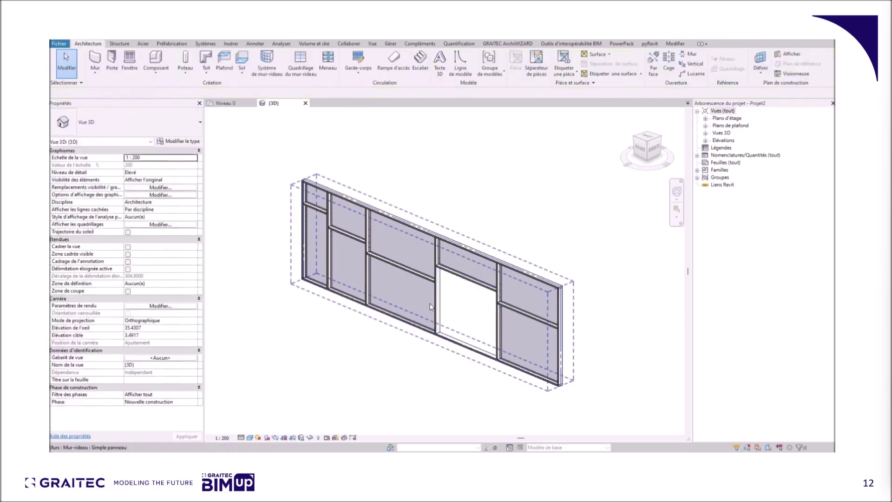
click(366, 264)
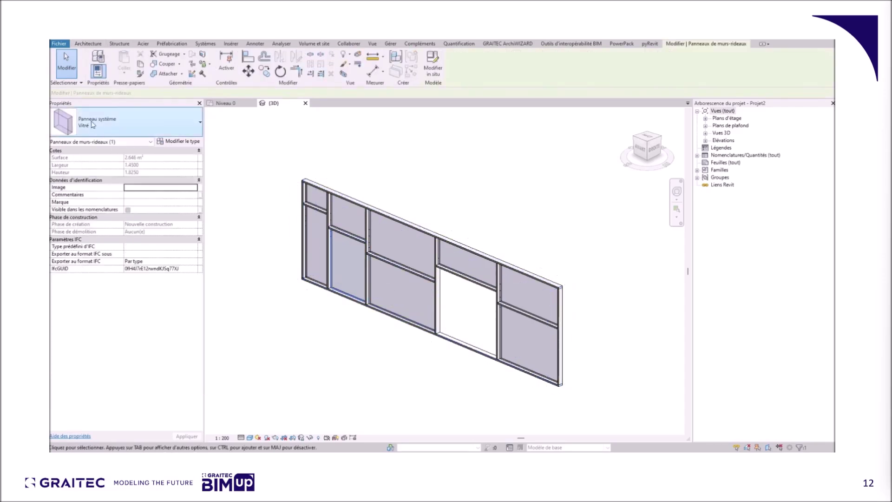
click(125, 122)
scroll(86, 205, up, 10)
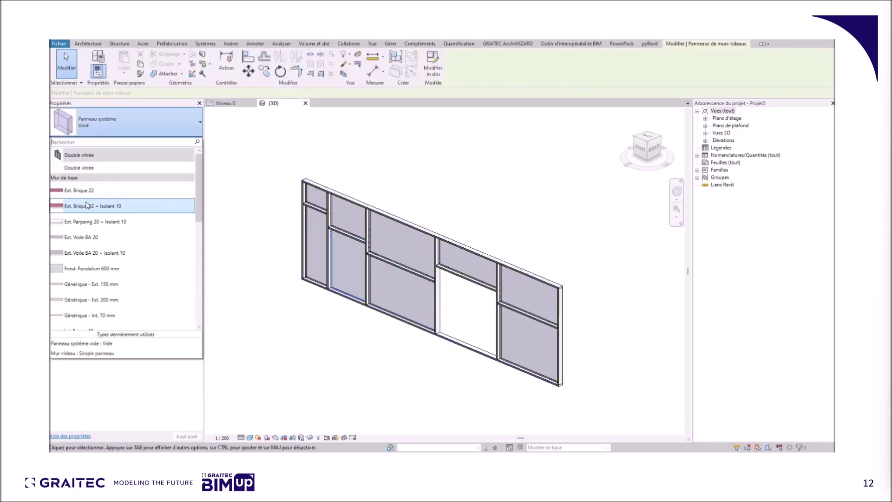
click(78, 168)
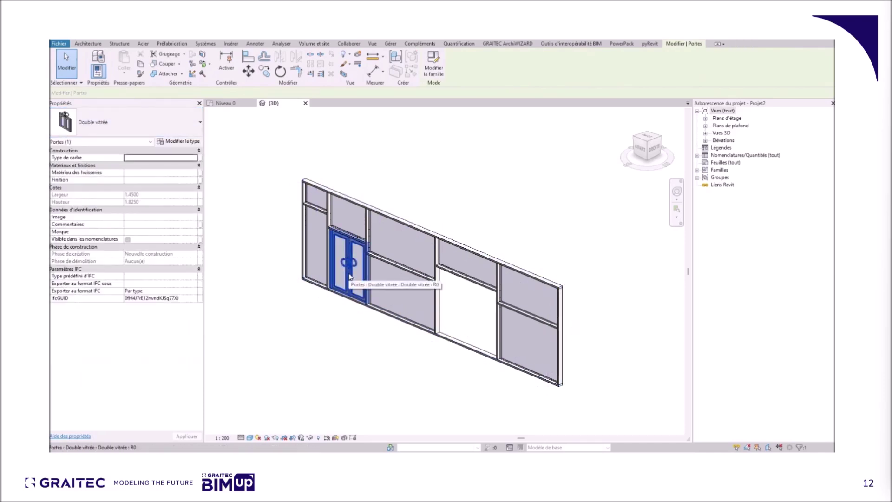
Move the horizontal grid line above the double glazed door upward to make the door taller.
scroll(355, 260, up, 4)
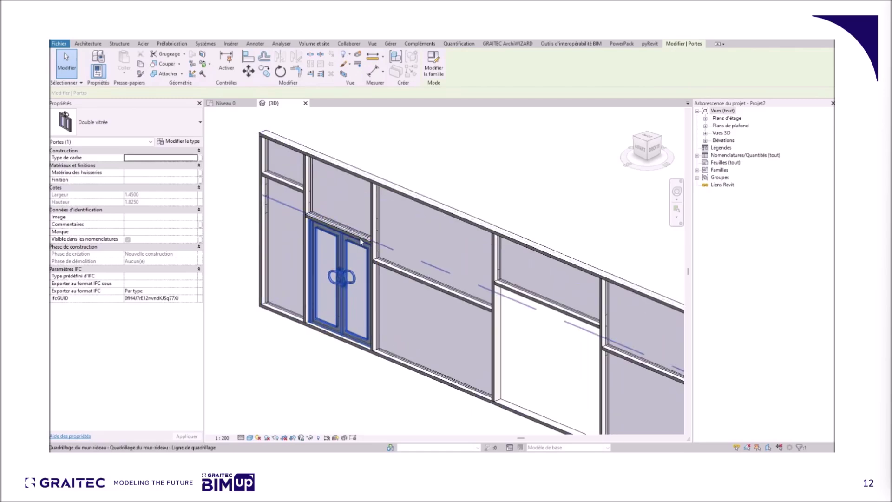
click(365, 238)
drag(363, 229, 356, 186)
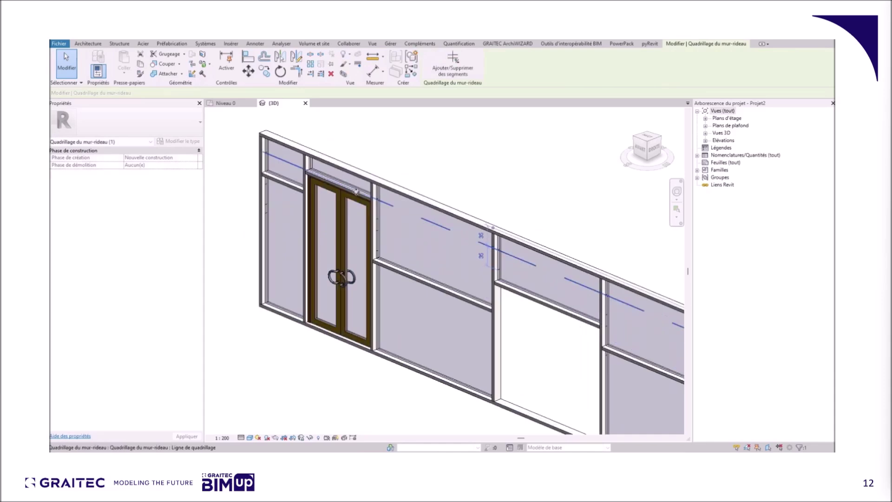
click(217, 218)
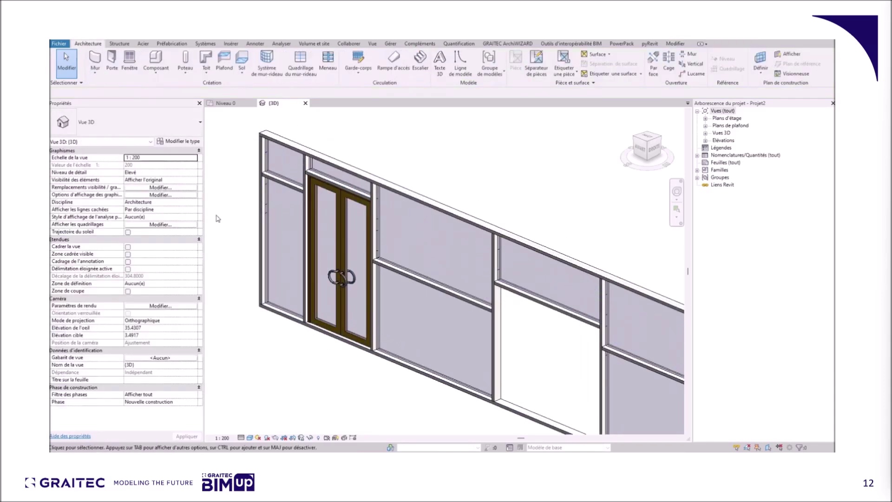
click(112, 62)
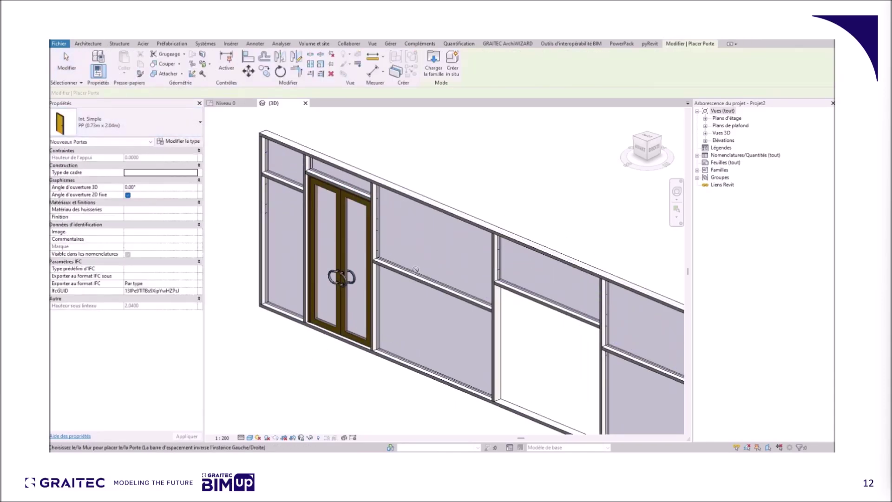
scroll(415, 269, down, 3)
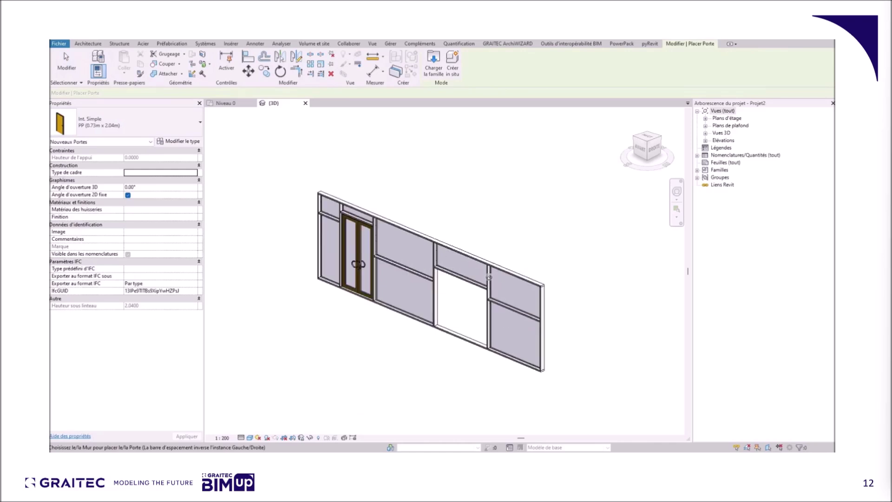
key(Escape)
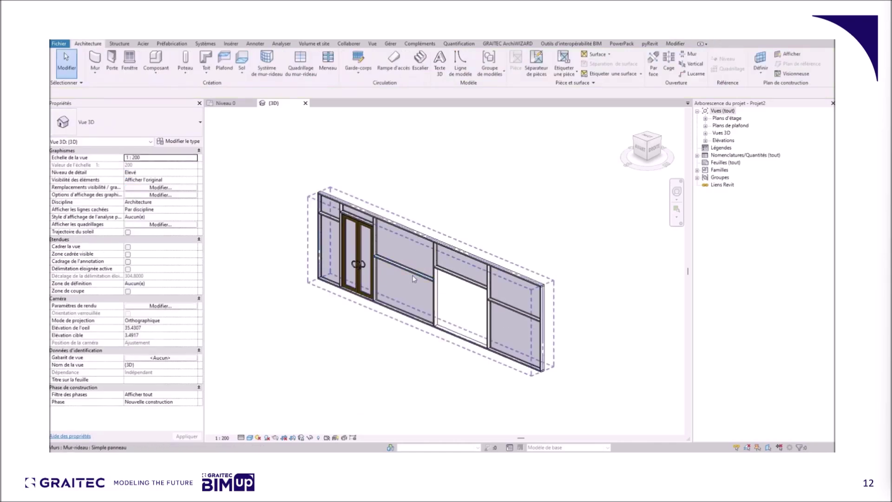
Change the lower glazed panel of the third bay to the Mur de base : Générique - Ext. 200 mm type.
click(414, 280)
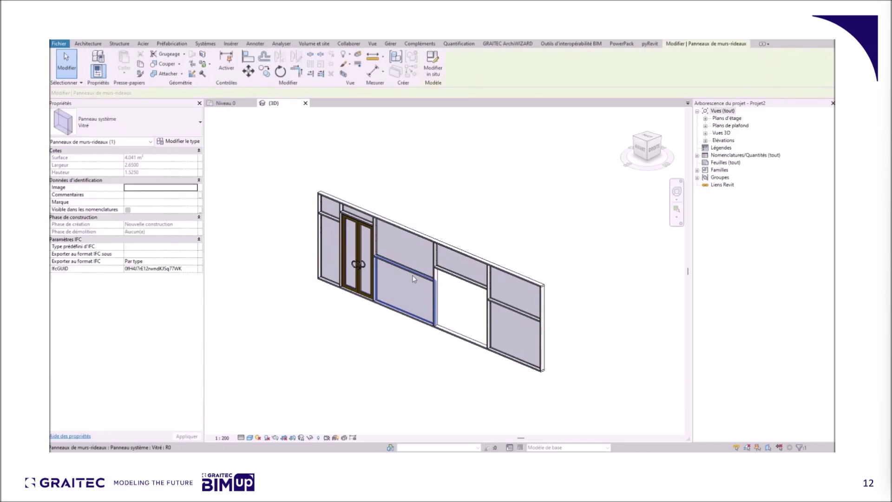
click(95, 122)
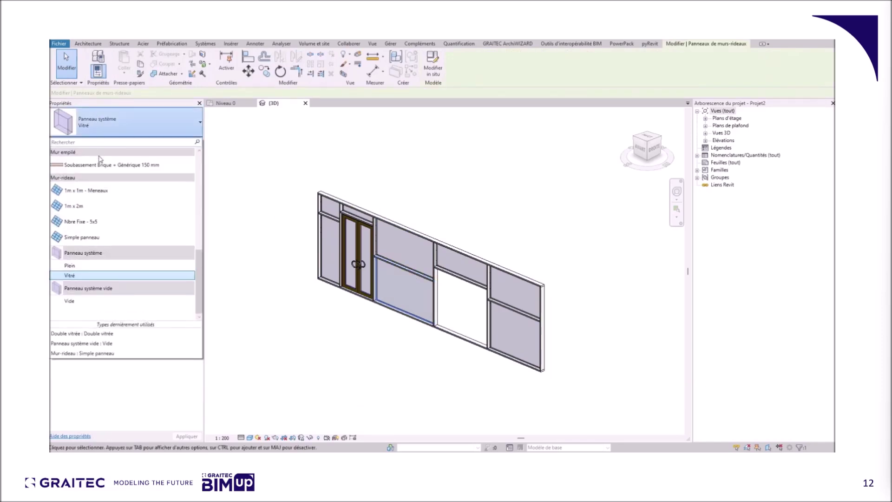
scroll(98, 210, up, 5)
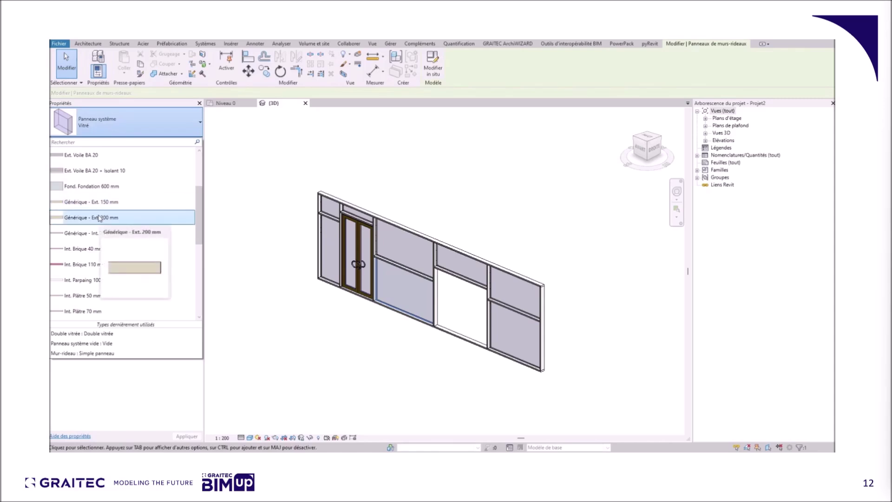
click(99, 218)
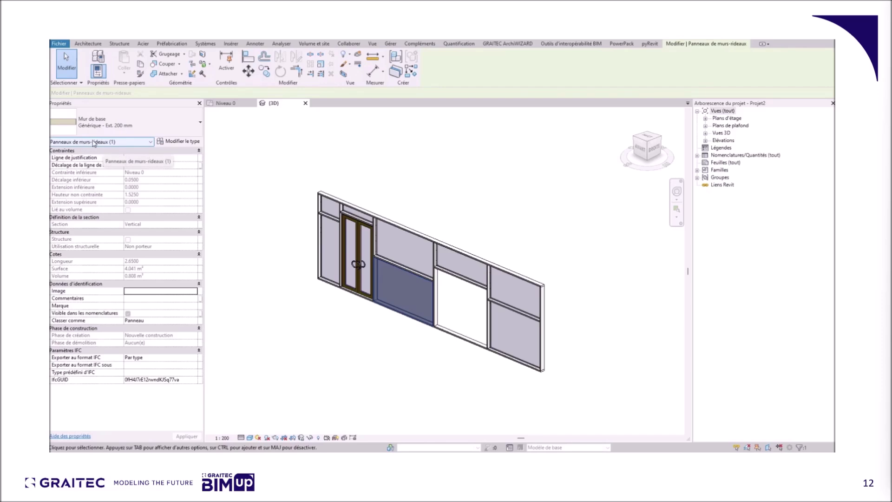
click(372, 350)
Move the horizontal grid line above the third bay's solid wall panel upward to make that panel taller.
scroll(420, 307, up, 3)
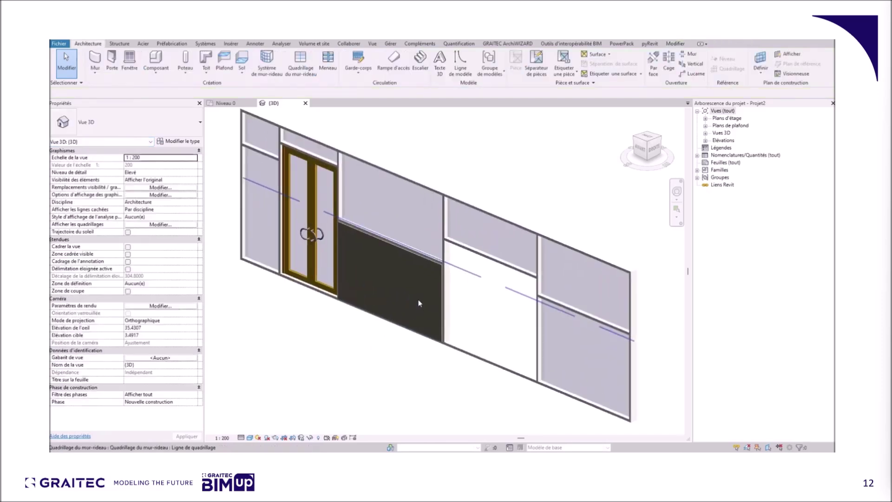
click(458, 269)
drag(459, 269, 468, 229)
click(371, 389)
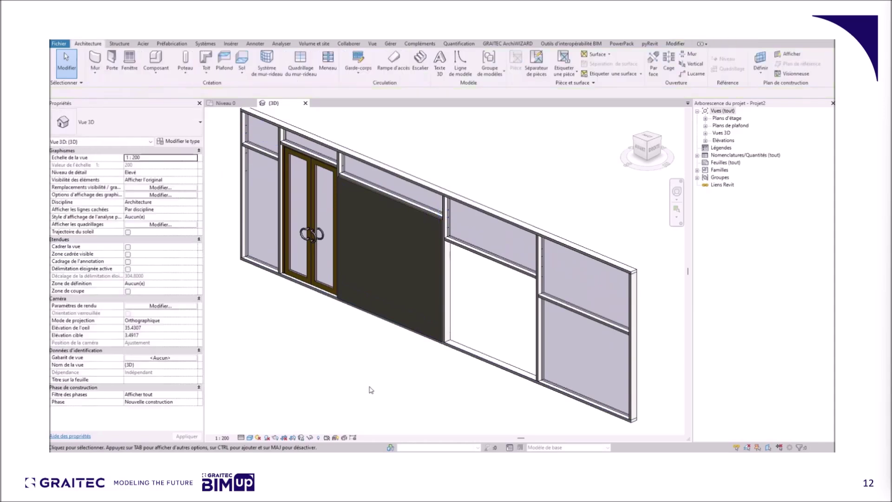
Place an Int. Simple PP (0.73m x 2.04m) door in the third bay's solid wall panel.
click(113, 65)
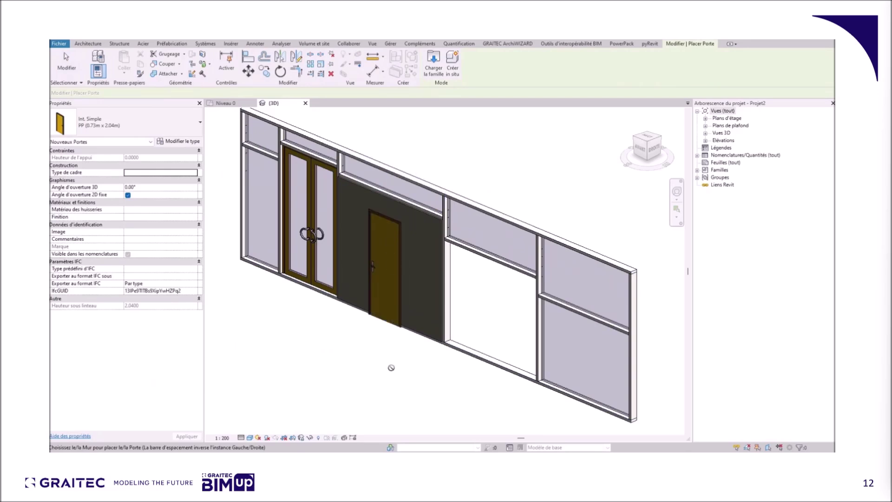
key(Escape)
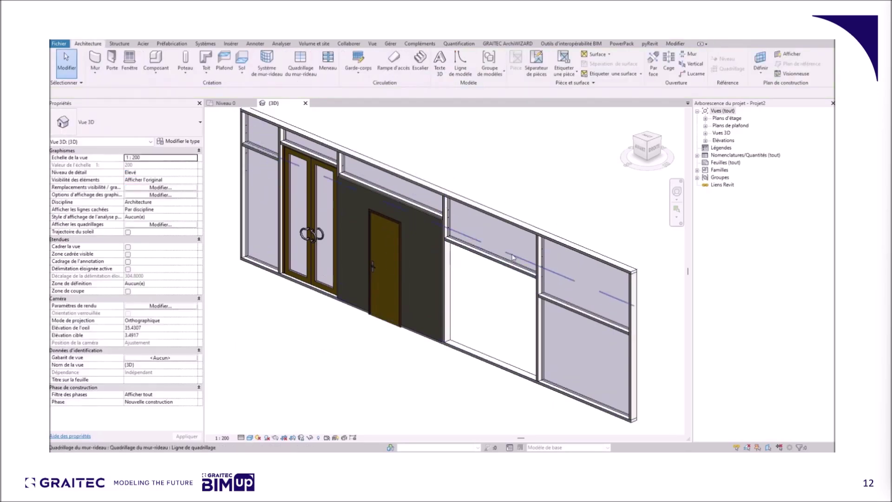
Stretch the top of the curtain wall upward to an unconnected height of about 3.93 m.
click(456, 193)
drag(439, 187, 436, 140)
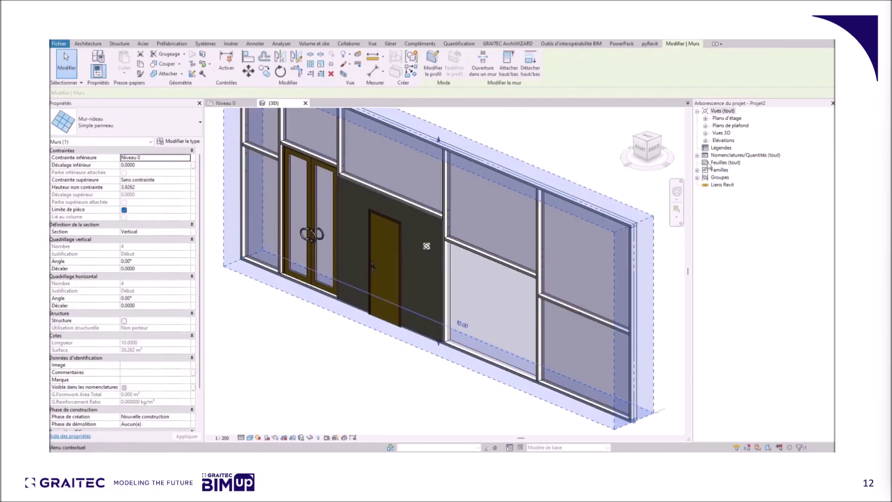
Open the Élévation Sud view and start editing the curtain wall's profile.
click(705, 140)
double_click(749, 170)
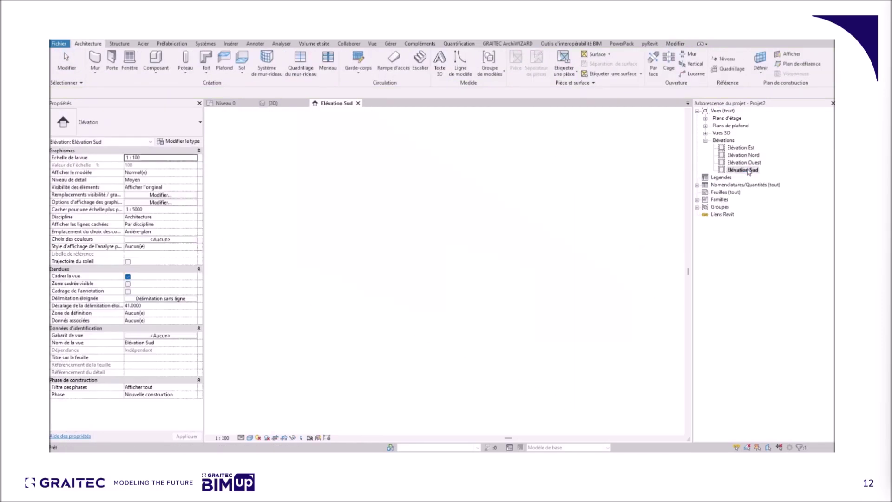
click(538, 311)
scroll(564, 422, up, 10)
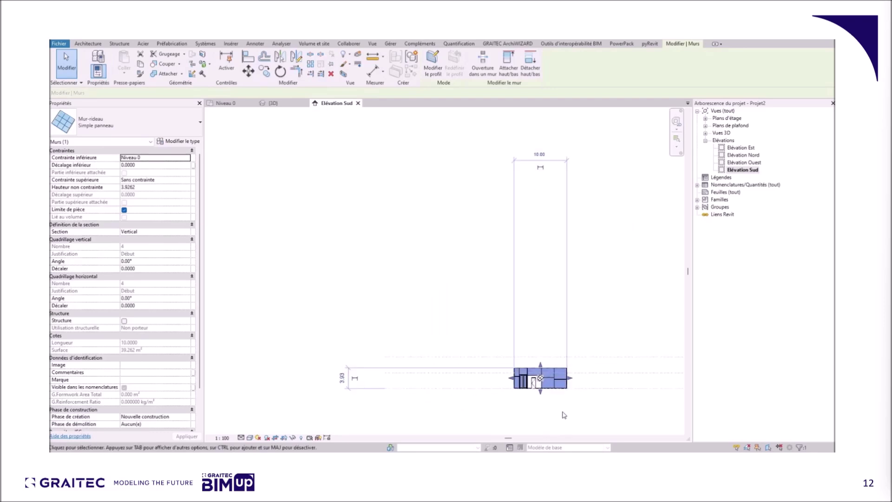
click(433, 61)
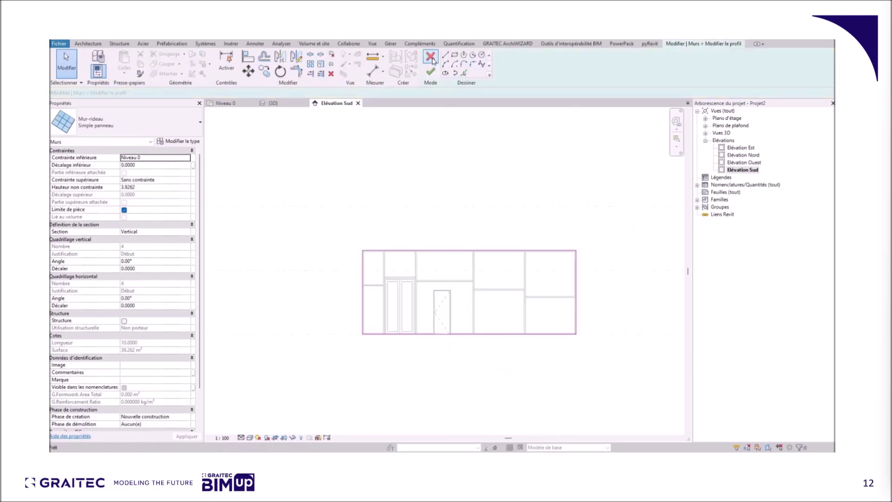
Draw an arc of about 18° in the profile, from the upper-left corner down to the right edge.
click(362, 251)
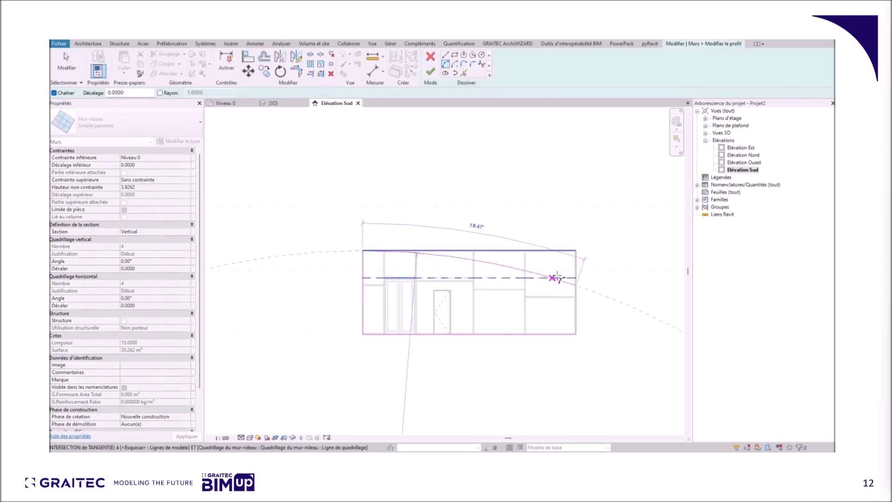
click(561, 279)
key(Escape)
key(Escape)
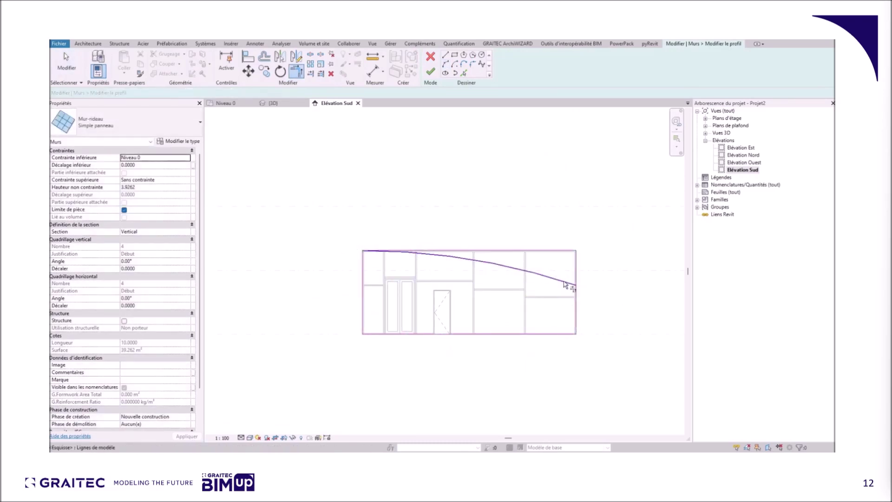
Delete the profile's straight top edge and finish the sketch, removing the mullions that can no longer be created.
click(561, 252)
key(Delete)
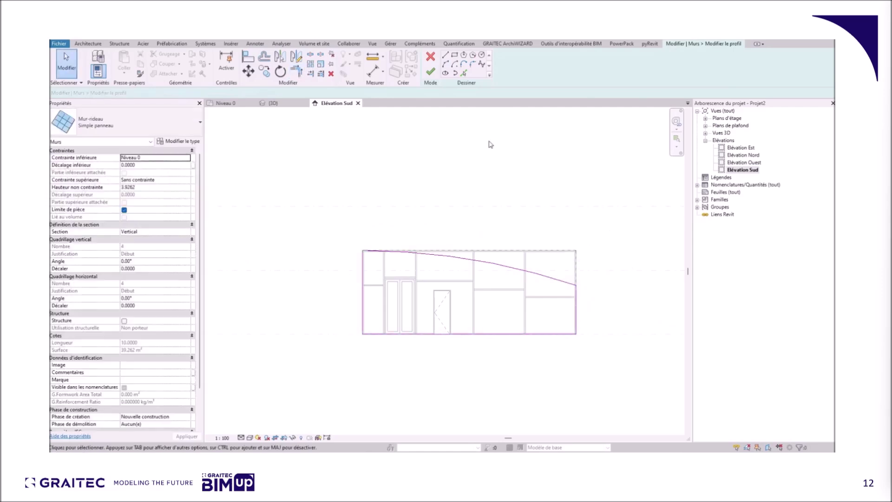
click(432, 73)
scroll(514, 298, up, 2)
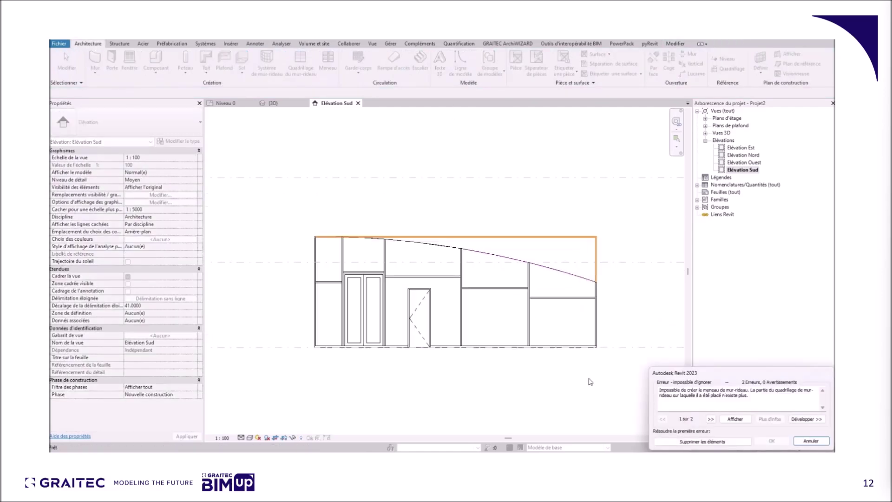
click(681, 442)
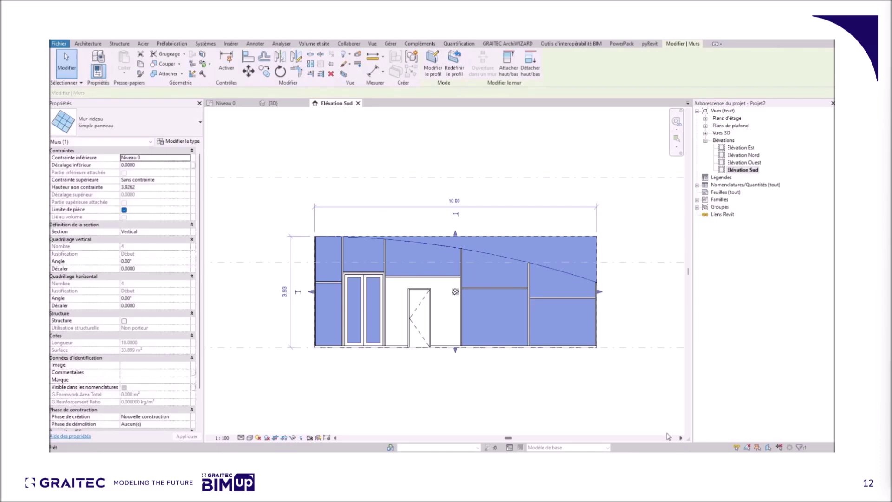
Place a Meneau rectangulaire 150 x 25mm mullion along the wall's curved top edge in the 3D view.
click(603, 397)
click(274, 104)
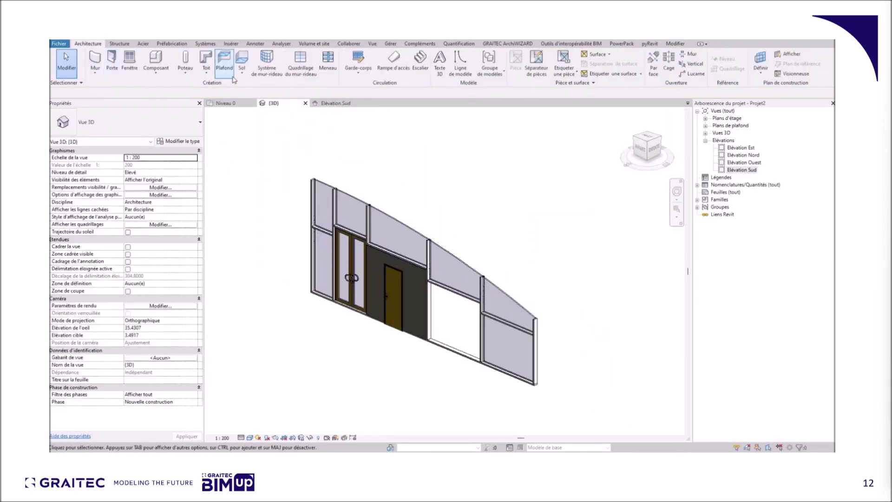
click(327, 70)
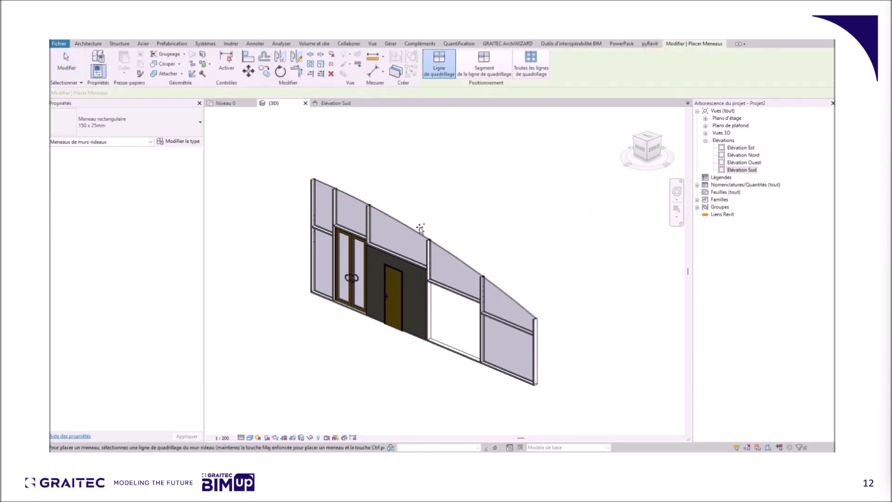
key(Escape)
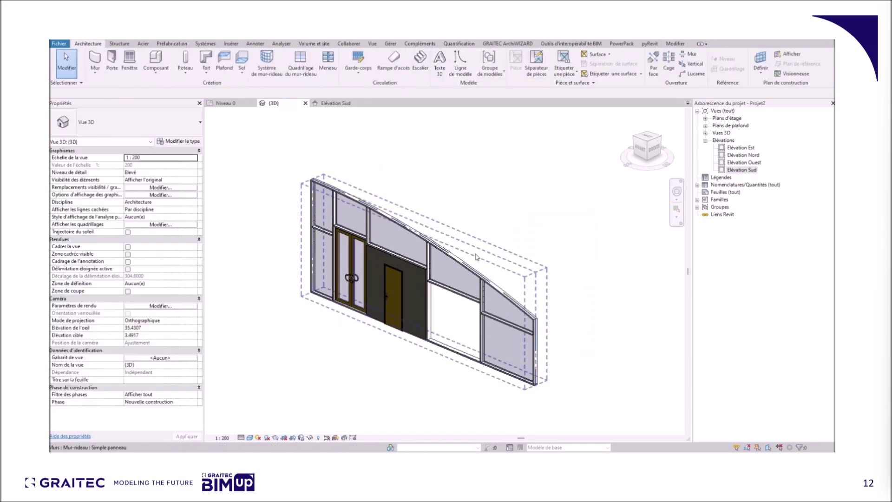
Reset the curtain wall's profile to its original shape, deleting the mullions that can no longer be created.
click(471, 263)
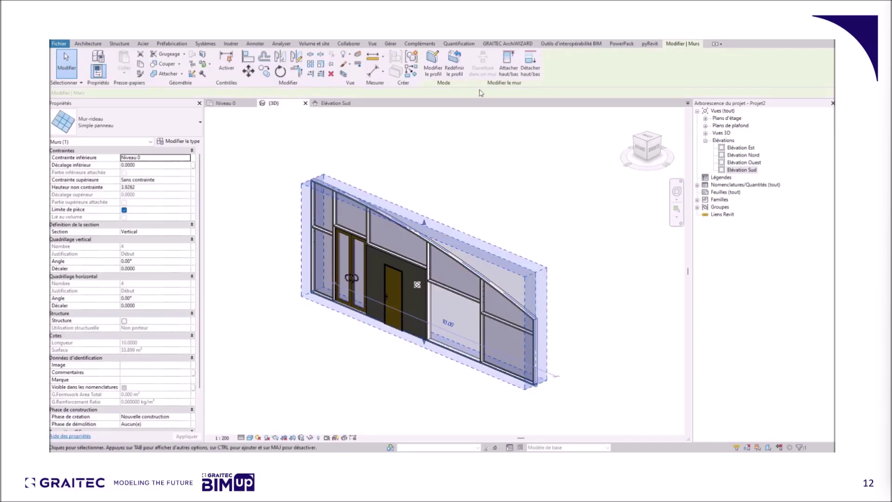
click(465, 72)
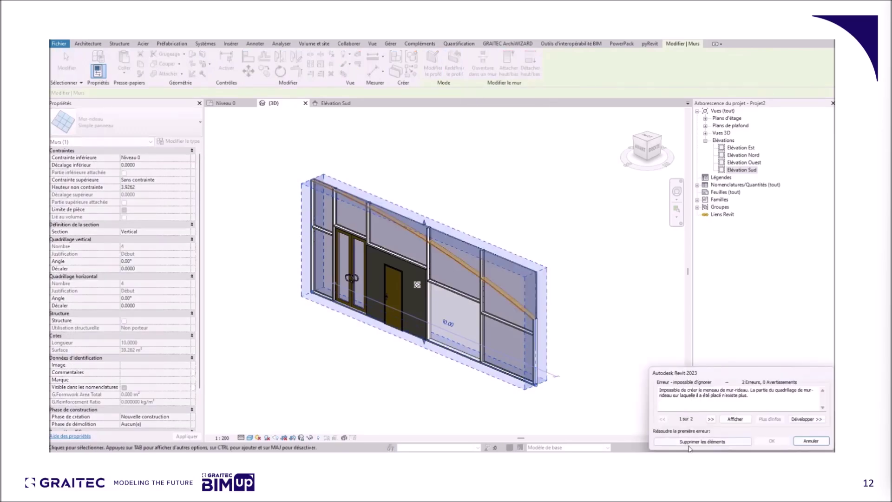
click(694, 442)
click(596, 360)
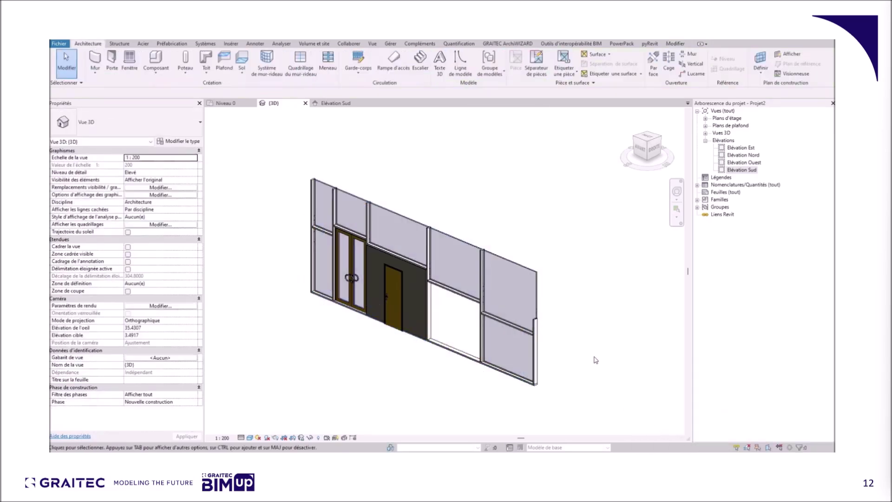
scroll(557, 352, up, 2)
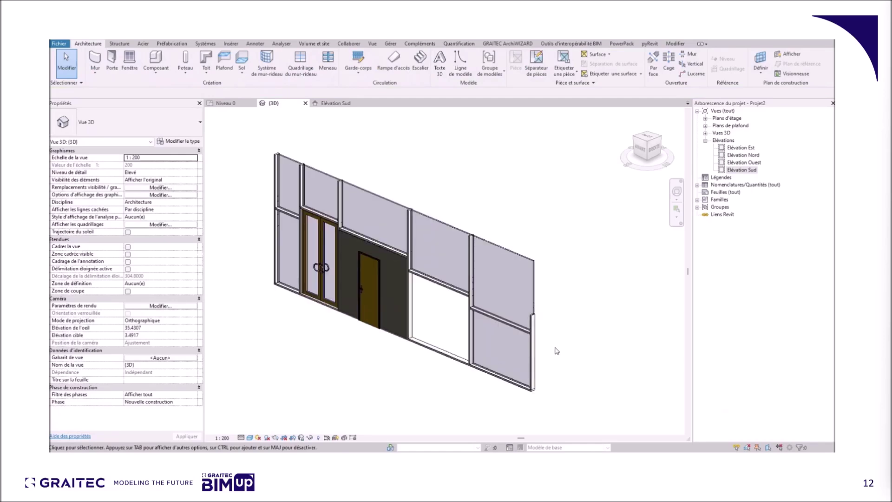
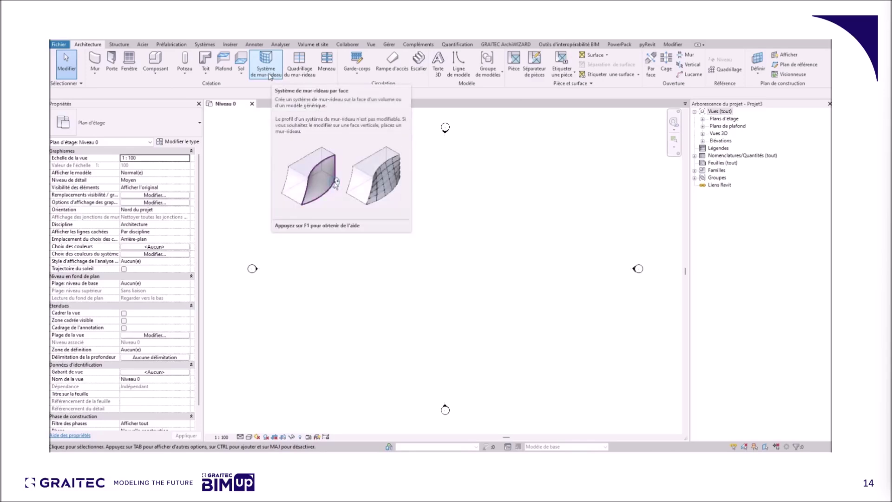
Create an in-place component in the Volume category, named Volume 1.
click(155, 65)
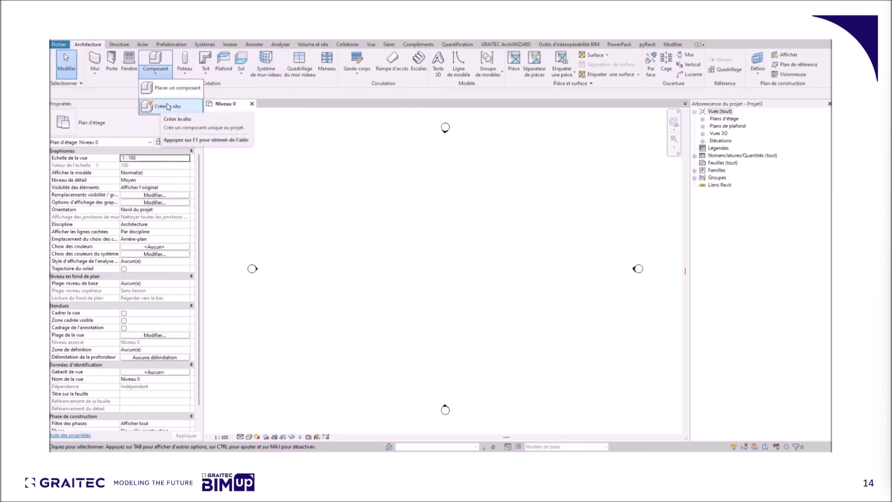
click(324, 45)
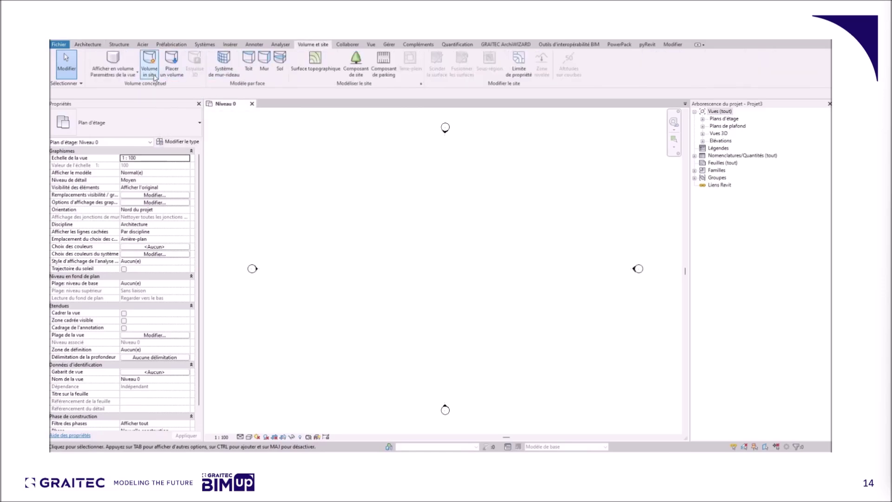
click(86, 46)
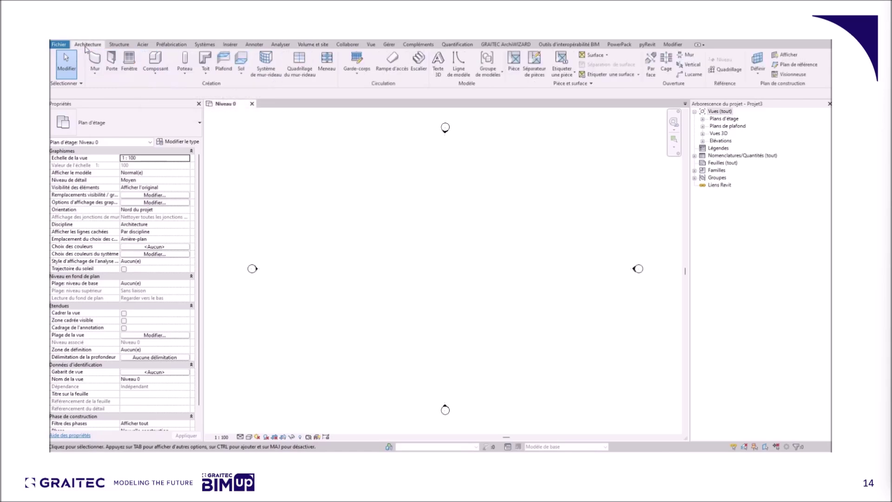
click(158, 70)
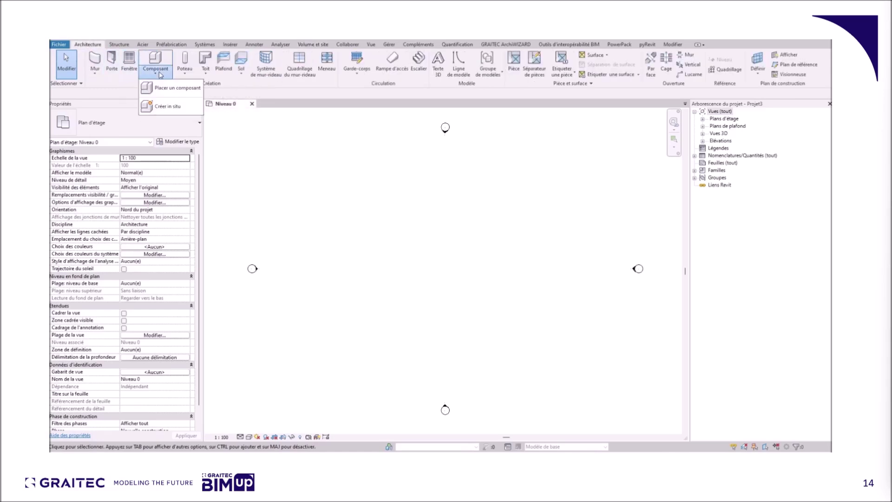
click(162, 105)
scroll(328, 267, down, 2)
click(317, 270)
key(v)
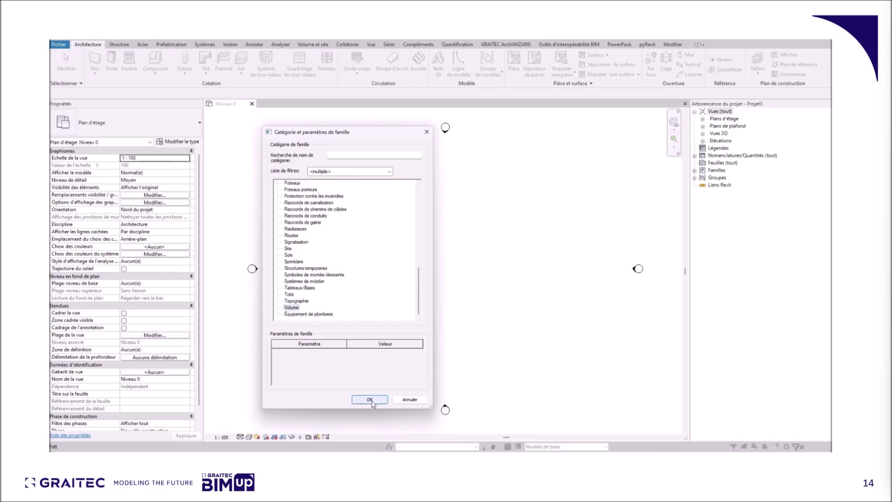
click(368, 400)
click(520, 334)
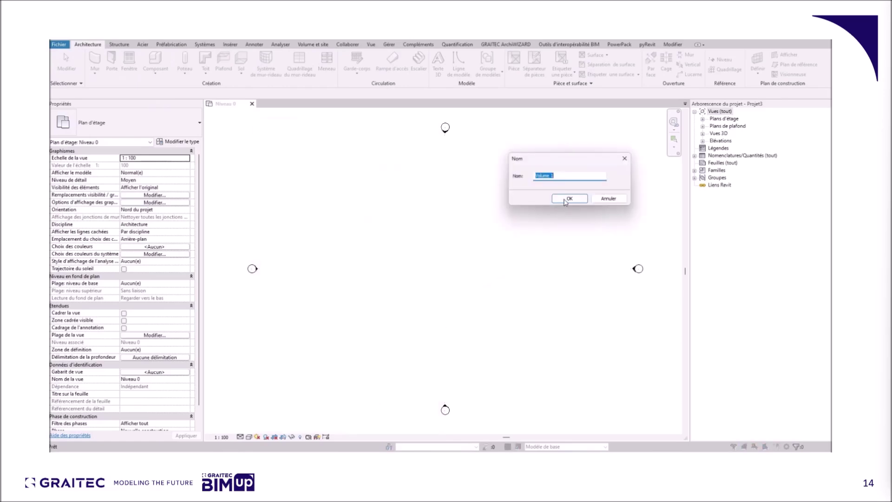
click(569, 198)
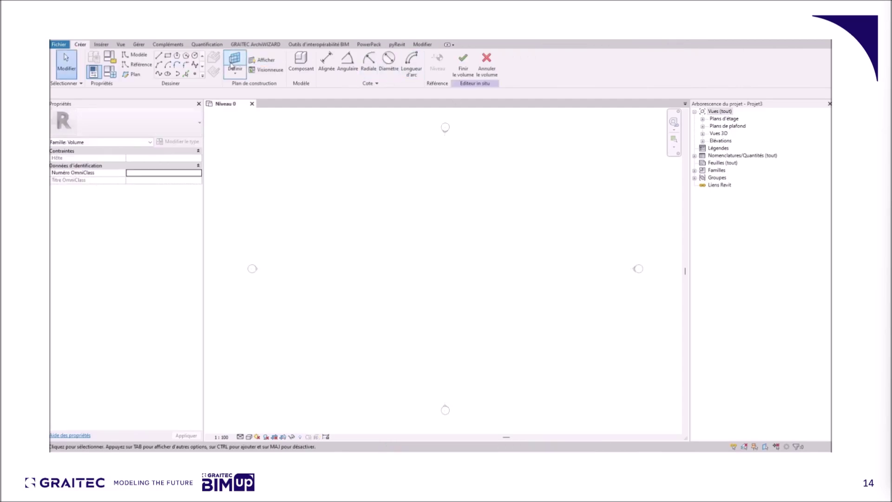
Sketch a rectangle on Niveau 0, turn it into a solid form and finish the volume.
click(168, 55)
click(413, 250)
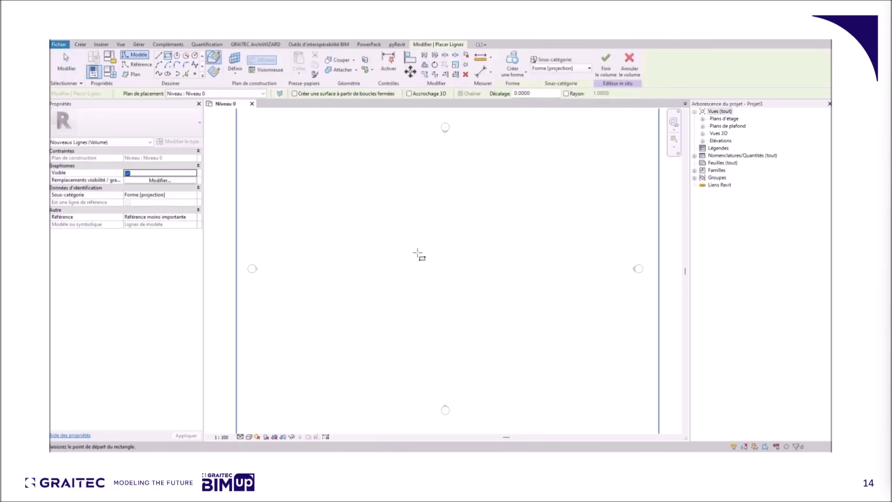
click(462, 278)
click(514, 76)
click(517, 87)
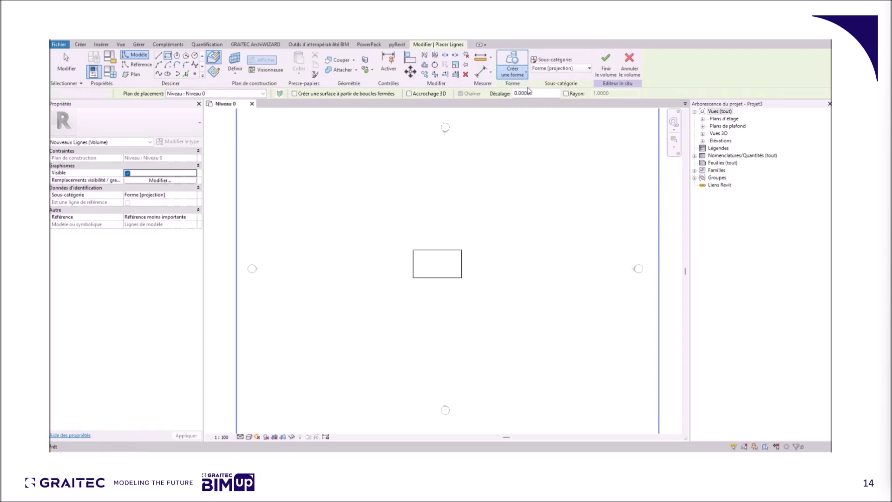
click(747, 64)
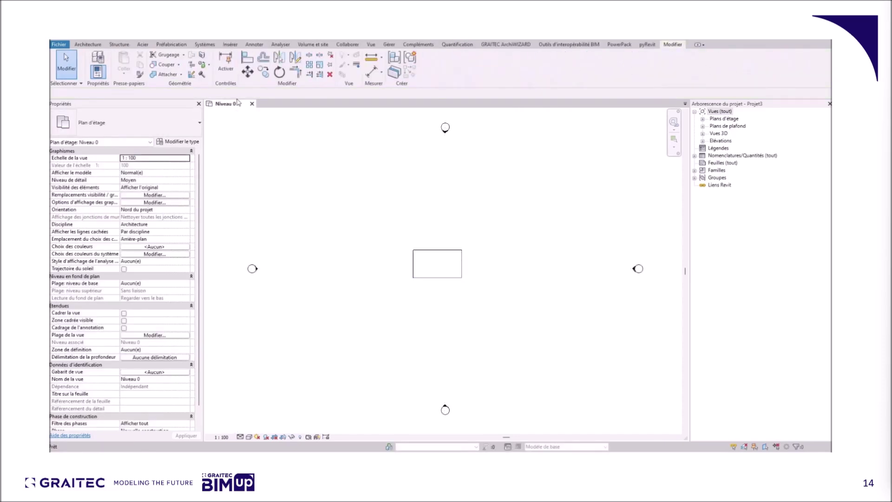
Create a curtain system on the top face of the volume in the 3D view.
click(218, 36)
scroll(455, 268, up, 5)
click(78, 43)
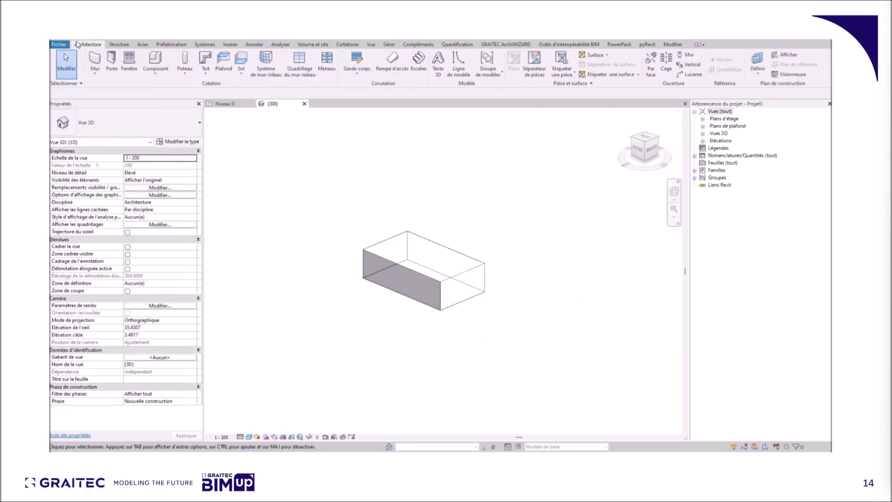
click(272, 72)
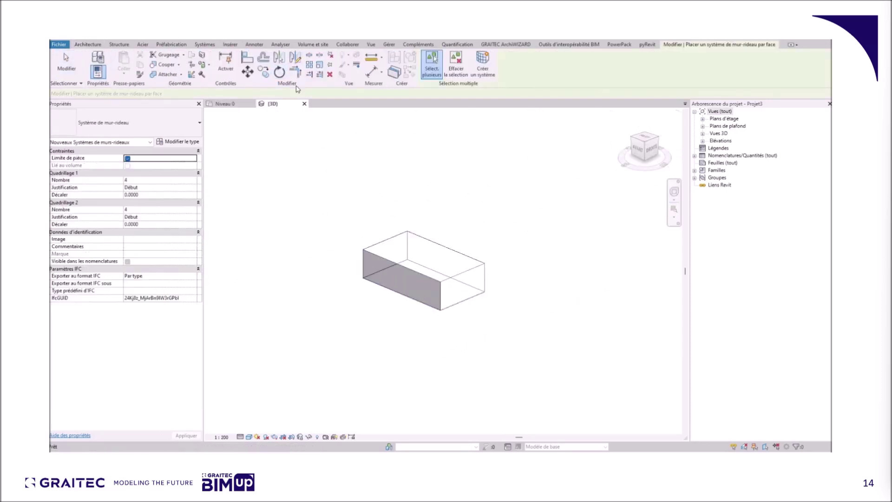
click(396, 241)
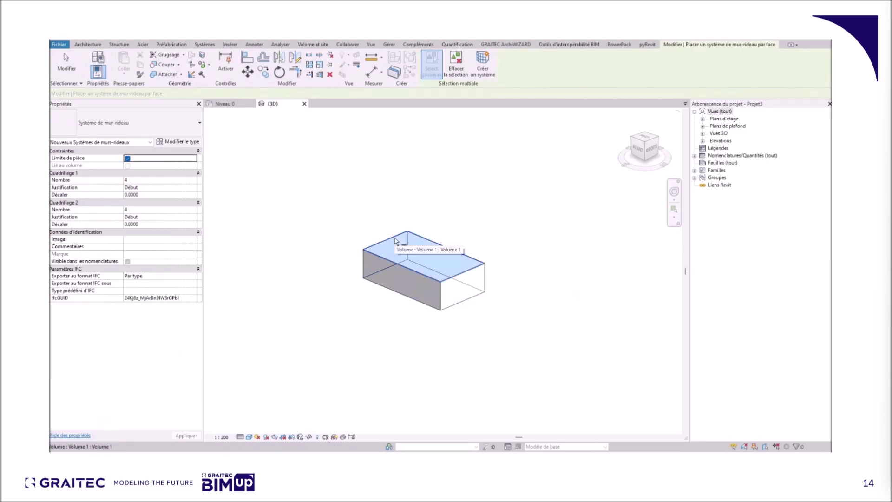
click(488, 70)
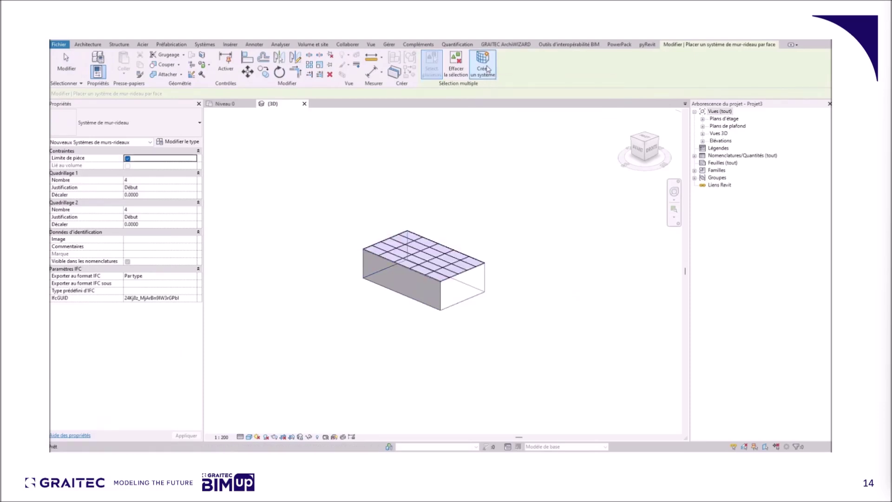
scroll(429, 279, up, 3)
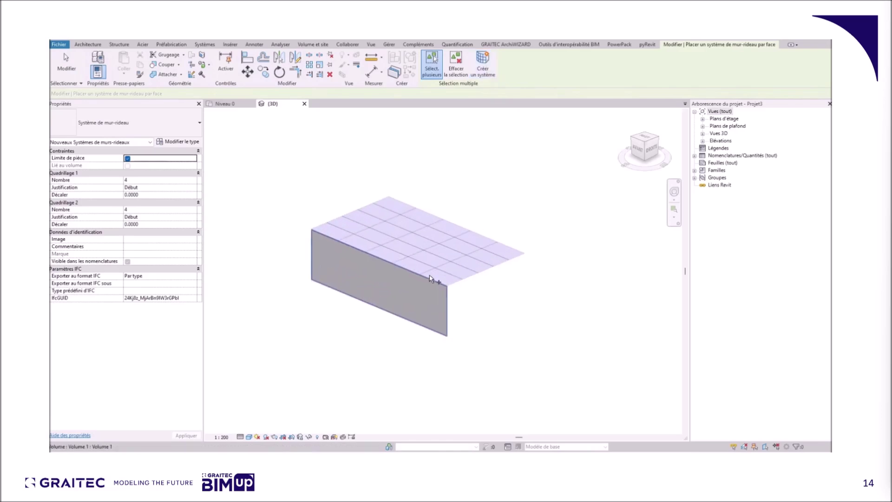
key(Escape)
Check the type properties of the curtain system on the volume's top face.
click(429, 276)
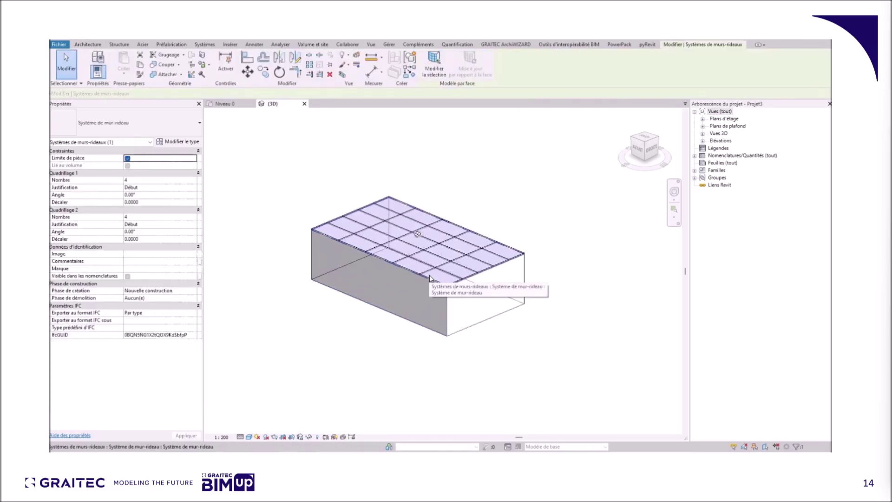
click(179, 141)
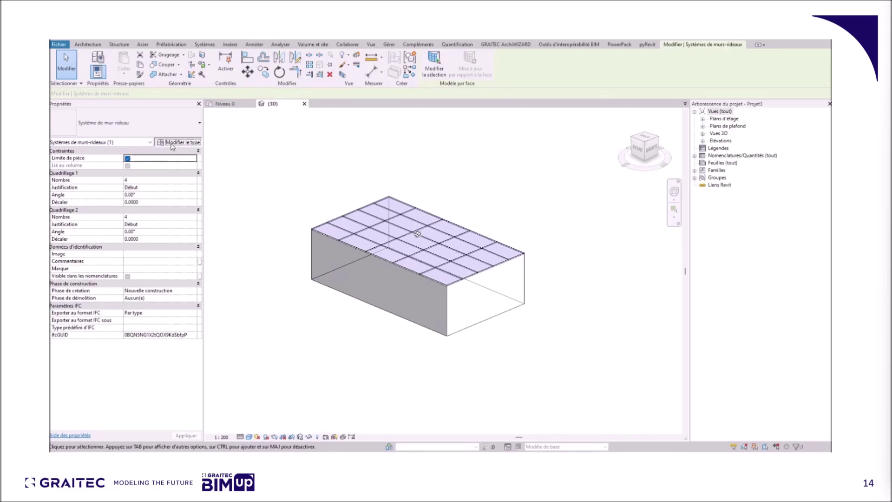
click(555, 370)
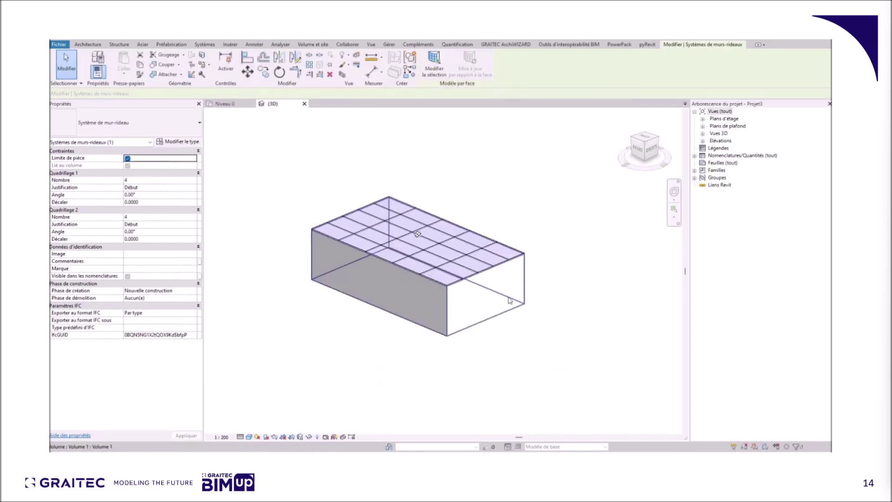
Lengthen the volume by pulling its end face outward and update the curtain system to match the face.
click(495, 301)
drag(547, 329, 547, 329)
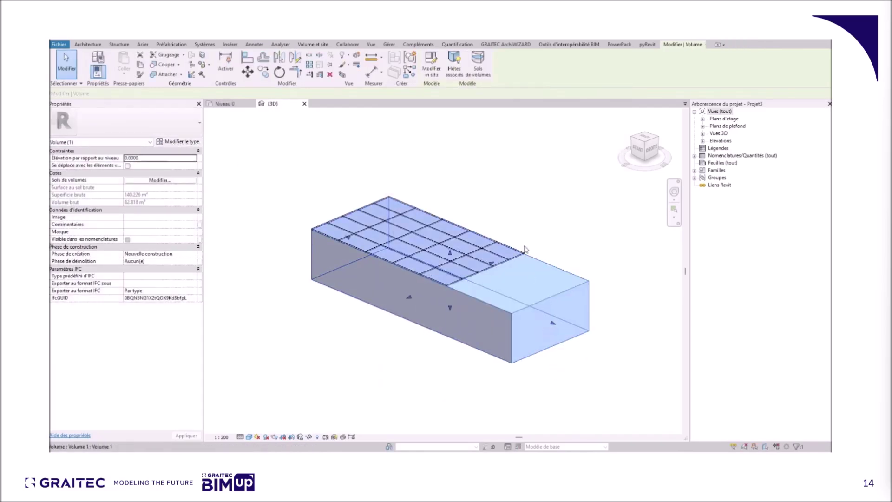
click(424, 219)
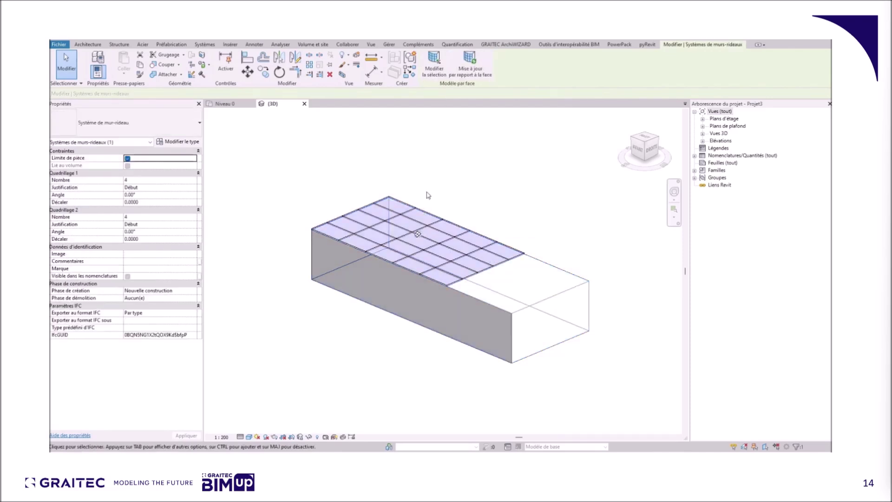
click(471, 65)
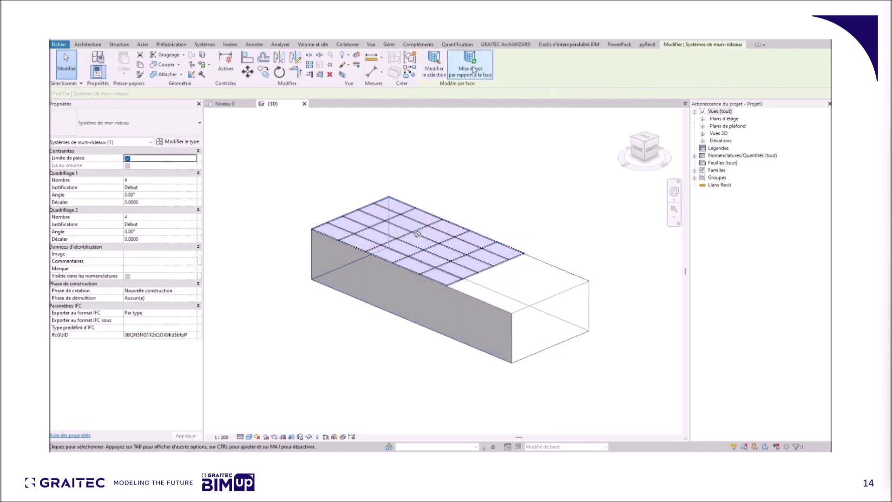
Delete the volume beneath the curtain system and undo the deletion.
click(570, 237)
click(561, 327)
key(Delete)
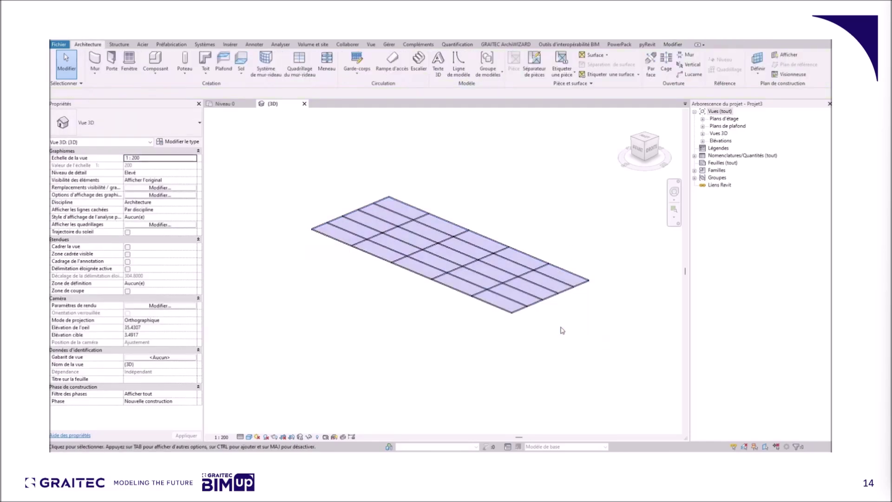
key(ctrl+z)
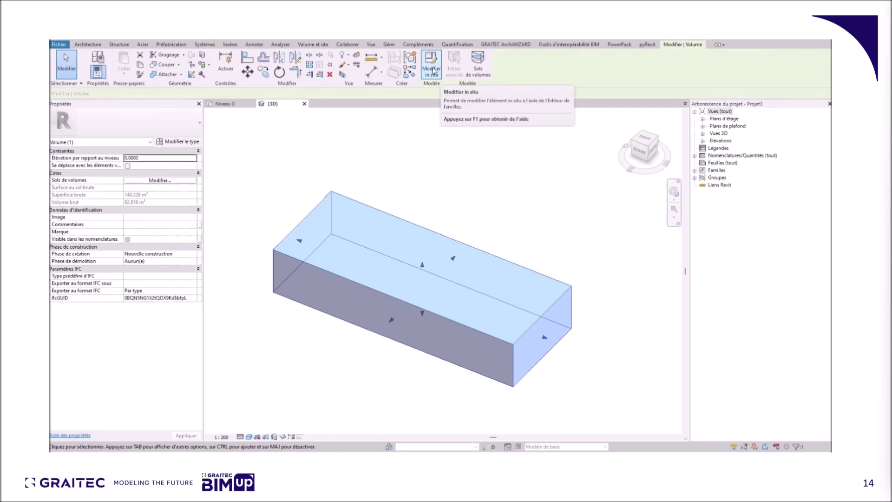
Edit the volume in place, raise two diagonally opposite vertical edges to warp its top face, and finish the volume.
click(433, 71)
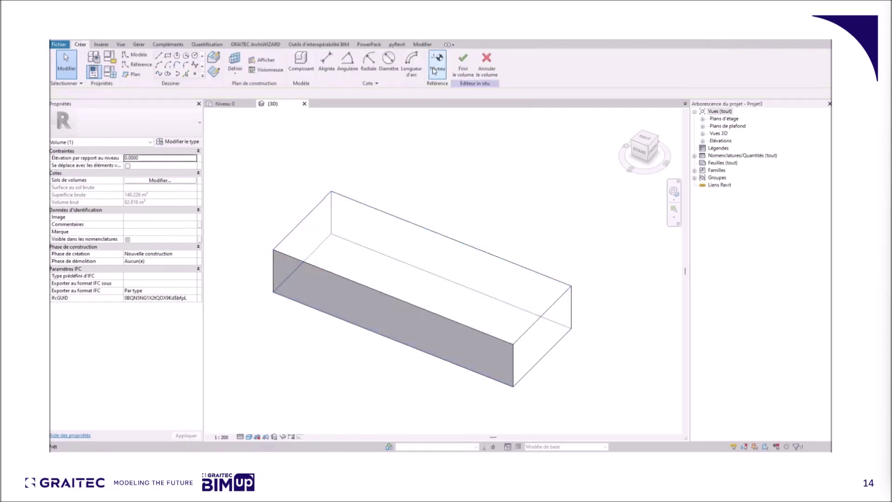
click(275, 274)
drag(275, 262, 276, 244)
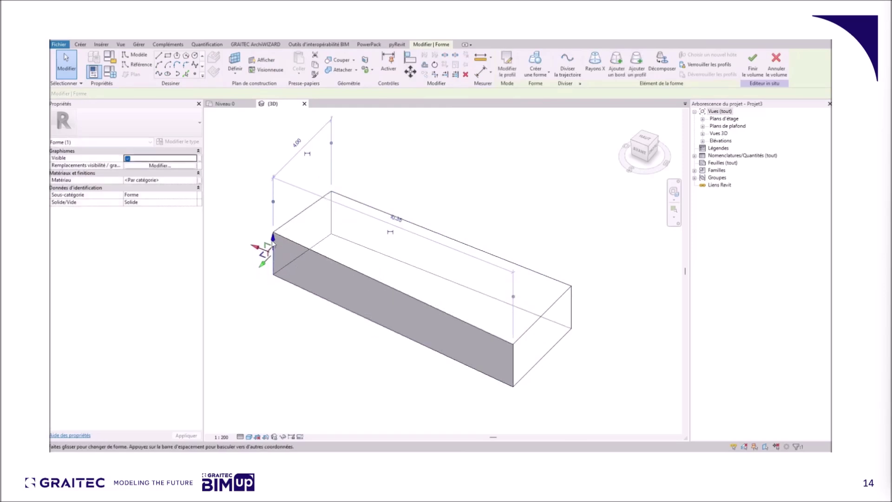
click(570, 307)
drag(571, 300, 575, 278)
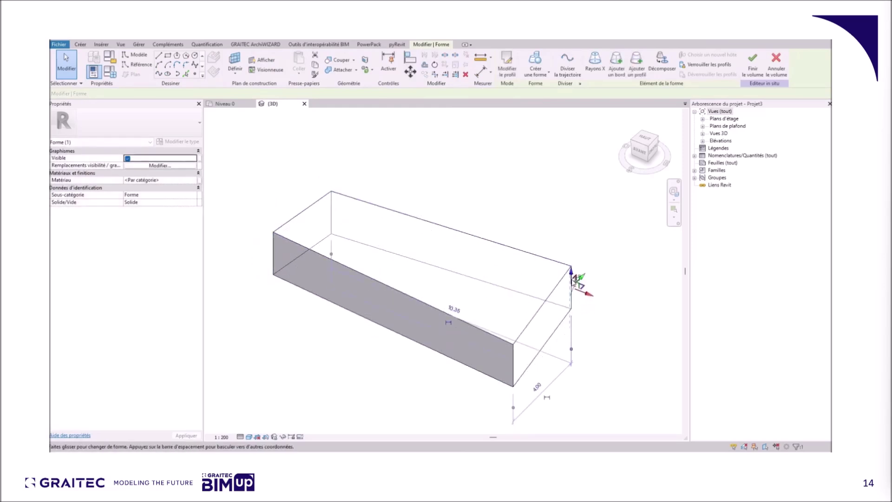
click(753, 65)
Create a curtain system on the volume's warped top face.
click(88, 44)
click(265, 60)
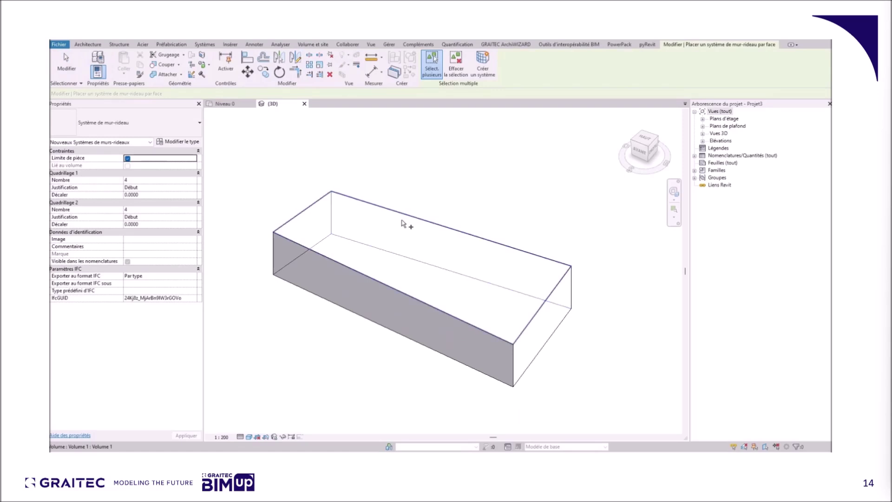
click(405, 227)
click(483, 63)
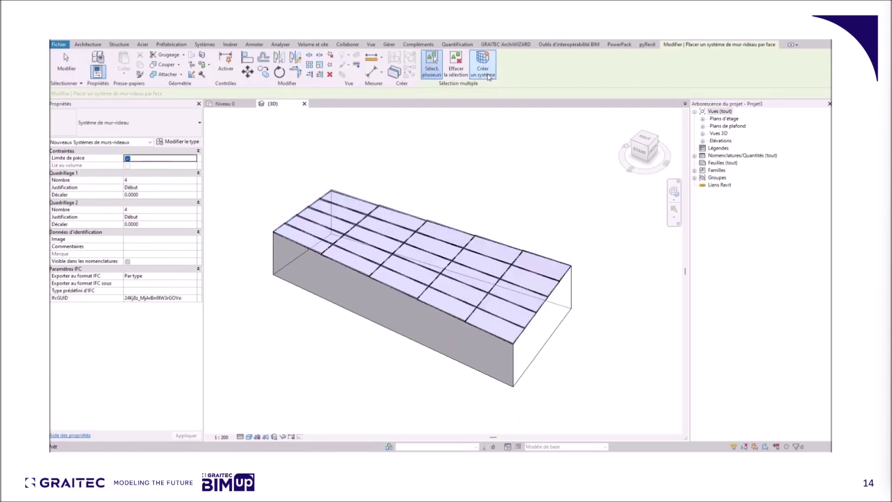
Examine how the curtain system's panels and grid lines meet along the edge of the warped face.
shift+middle_drag(578, 355, 375, 329)
scroll(344, 306, up, 3)
scroll(344, 307, up, 5)
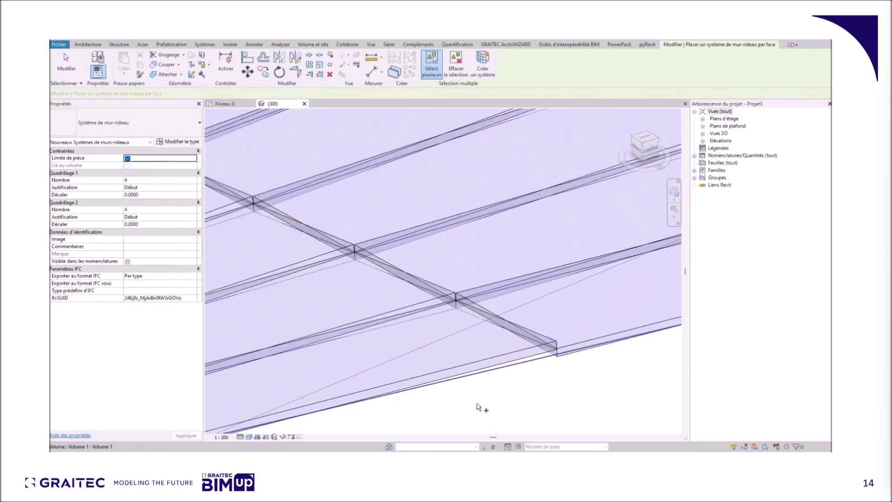
key(Escape)
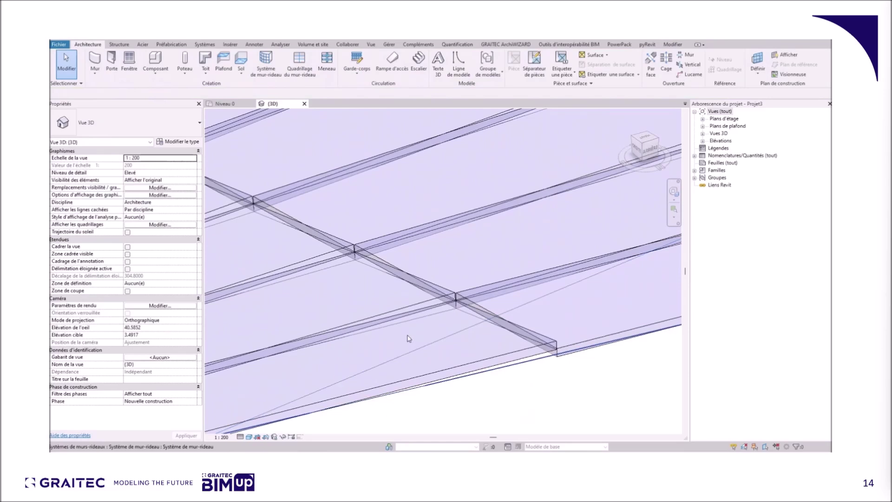
scroll(408, 338, down, 4)
scroll(482, 373, up, 5)
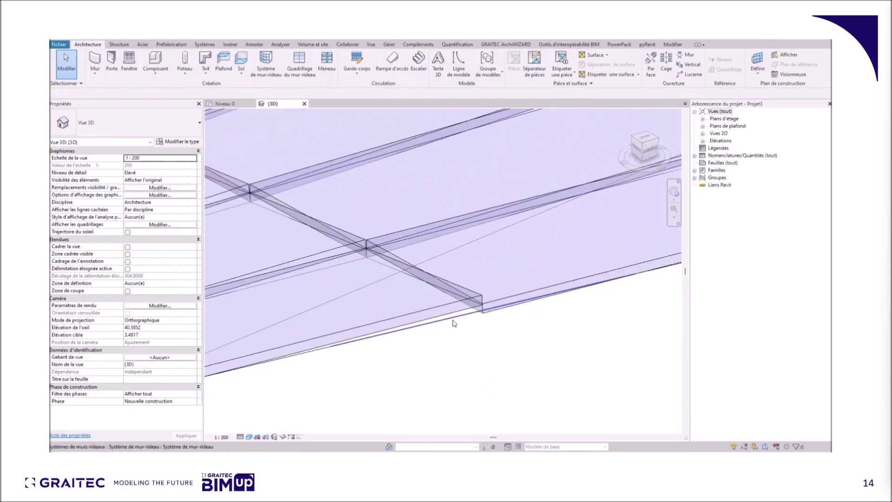
scroll(472, 342, down, 5)
scroll(472, 338, down, 2)
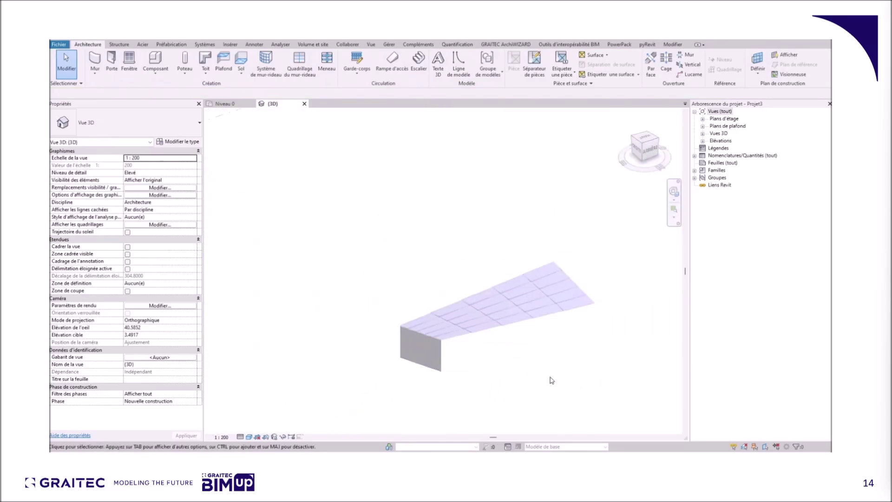
Start a roof by footprint and sketch a rectangular outline about 9.70 by 6.10 m behind the volume.
click(209, 75)
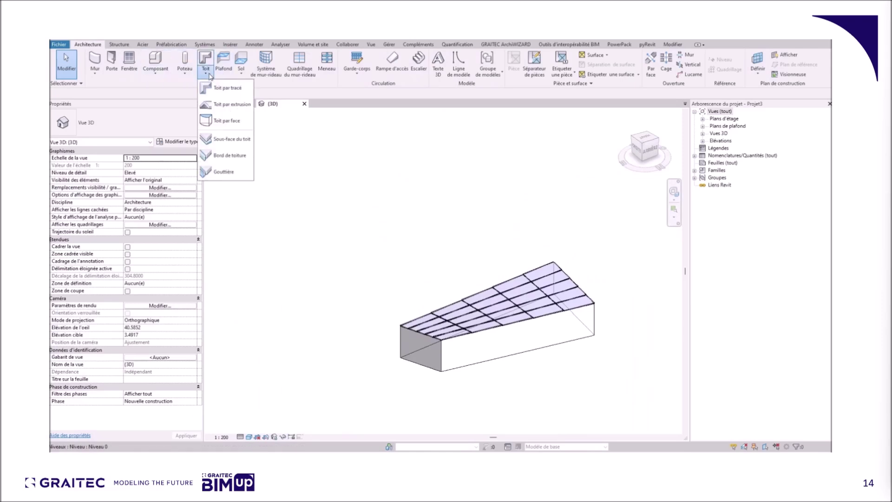
click(227, 89)
click(436, 262)
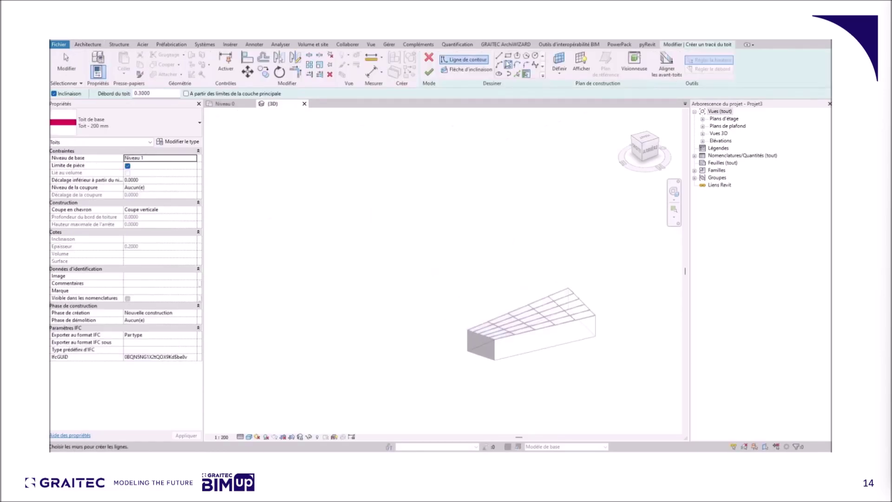
click(508, 55)
click(369, 249)
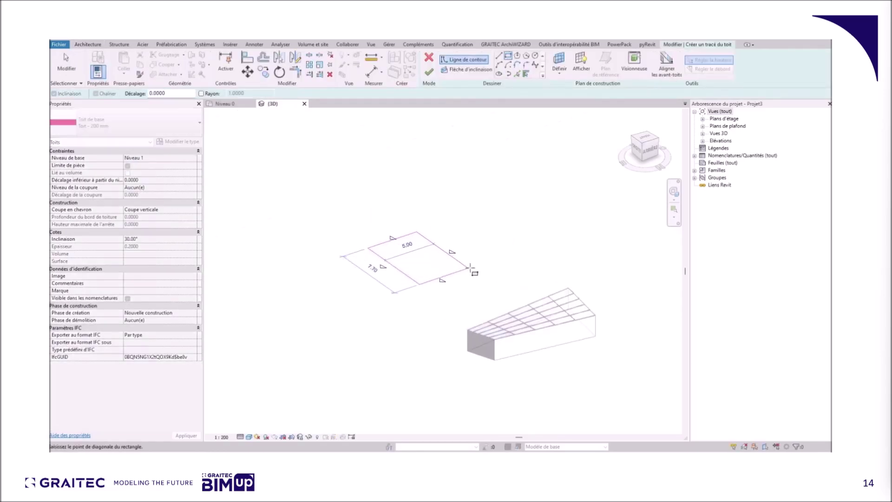
click(504, 245)
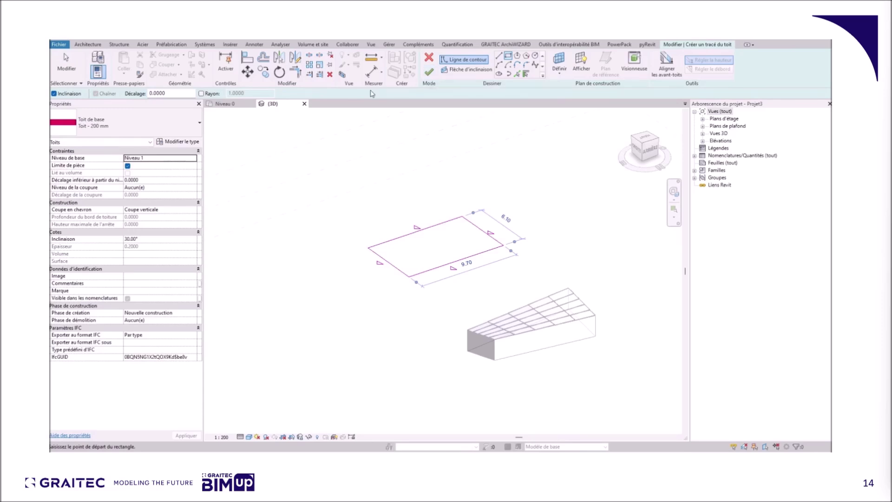
Assign the sloped glazing type "Toit en verre 1 m x 2 m" to the roof and finish its footprint.
click(112, 122)
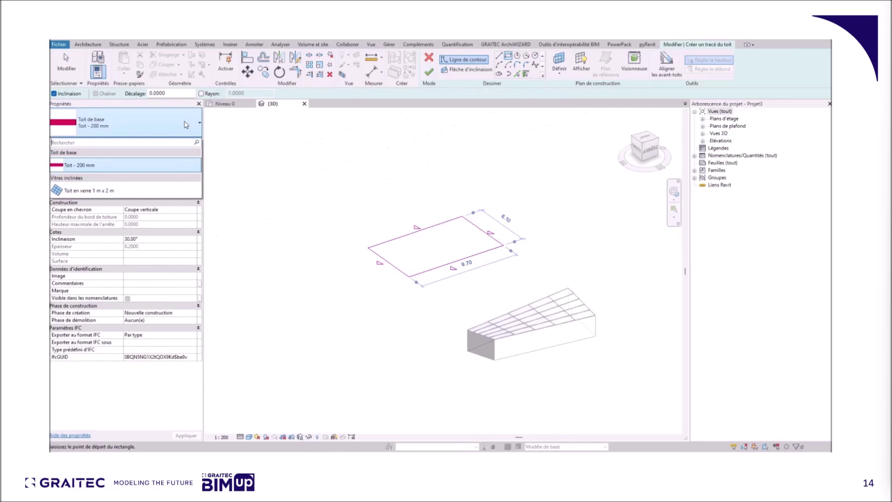
click(87, 191)
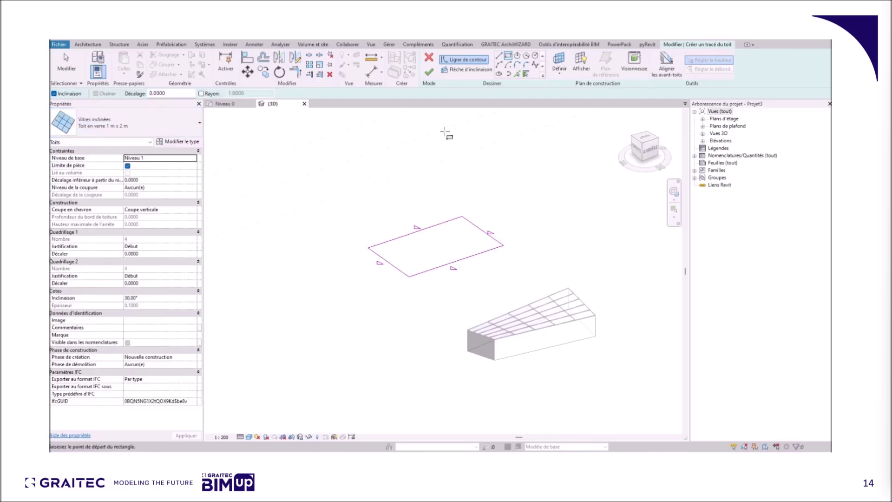
click(429, 73)
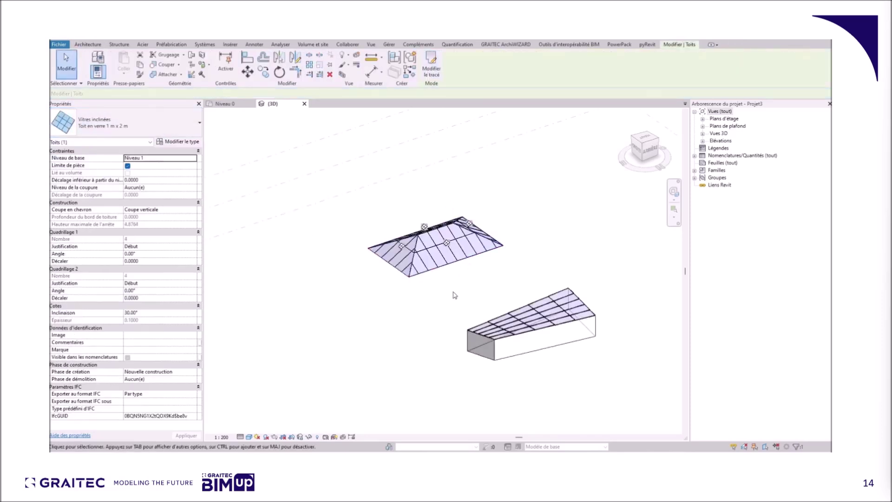
Edit the glass roof's footprint, set the slope of all four boundary lines to 10°, and finish the sketch.
click(441, 76)
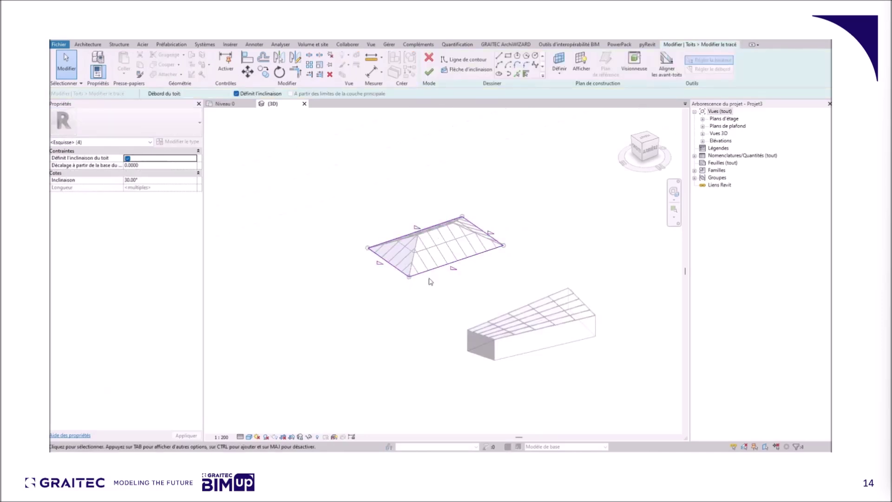
click(145, 180)
text(10)
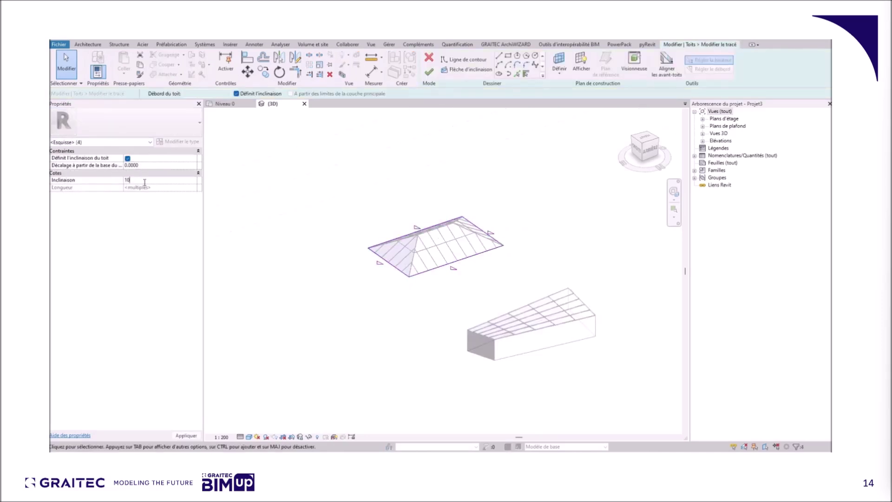
click(429, 72)
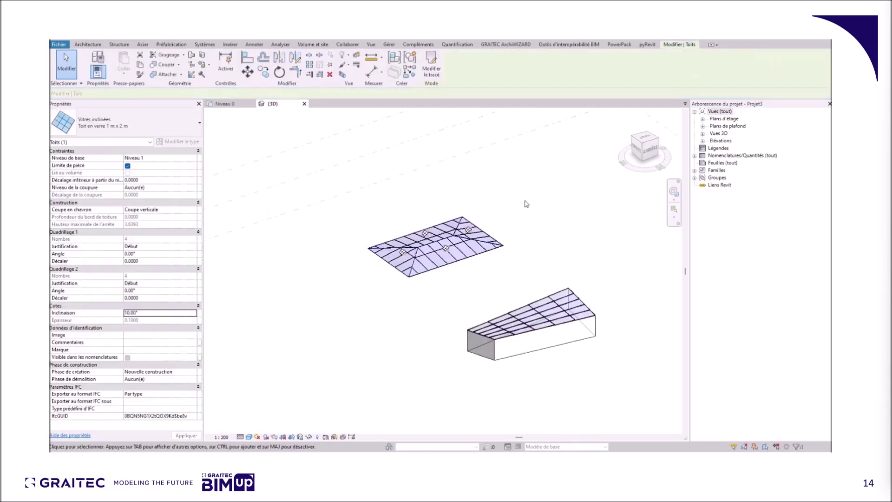
click(526, 204)
scroll(445, 246, up, 5)
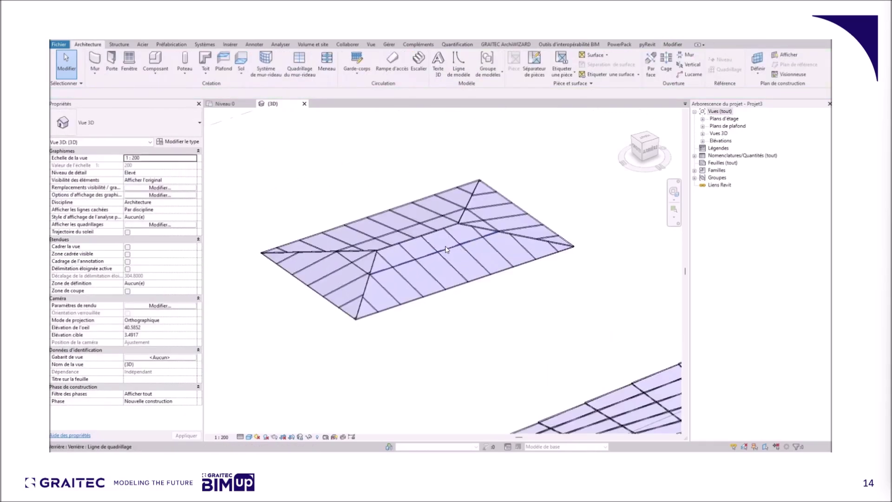